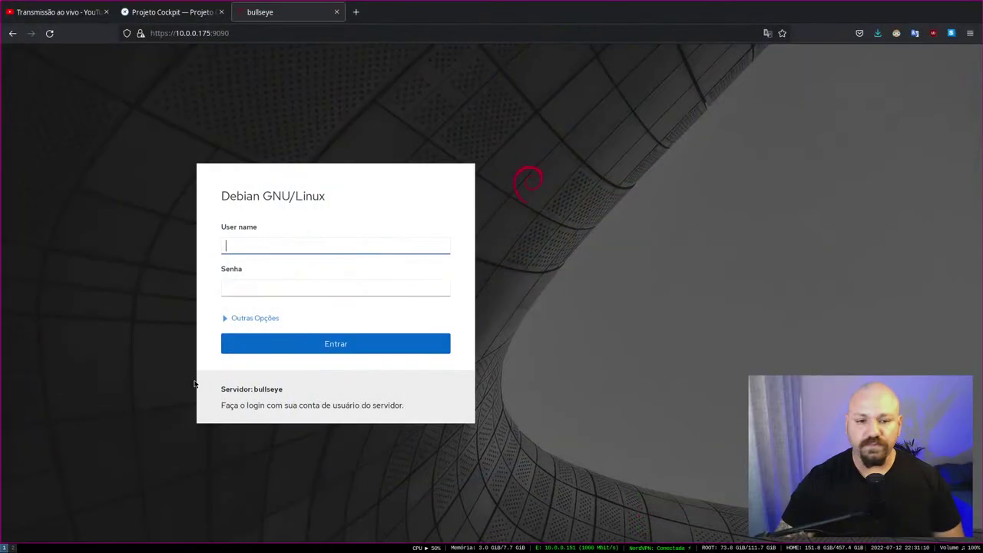
Log in to the bullseye server's web console as root, entering the account password
type("ot")
key("Tab")
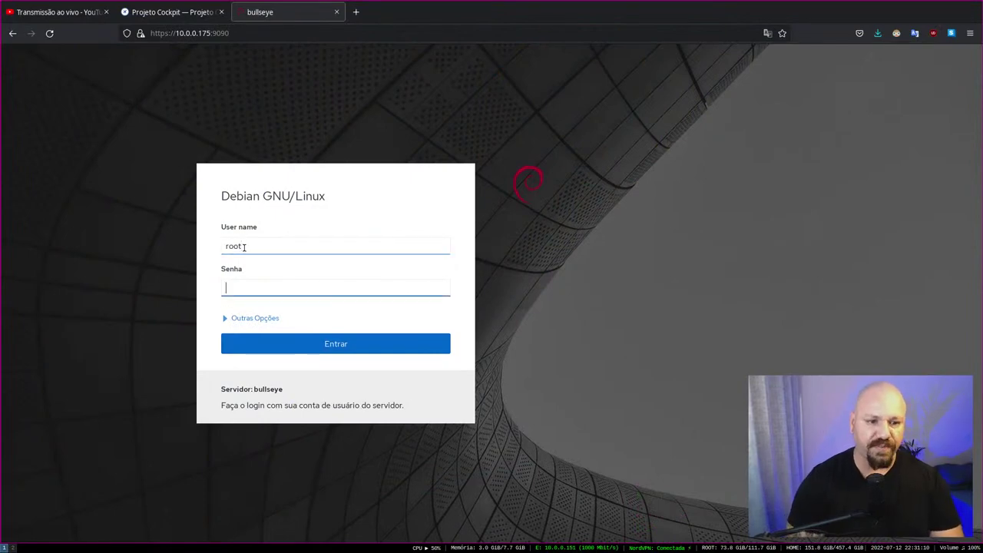
type("••")
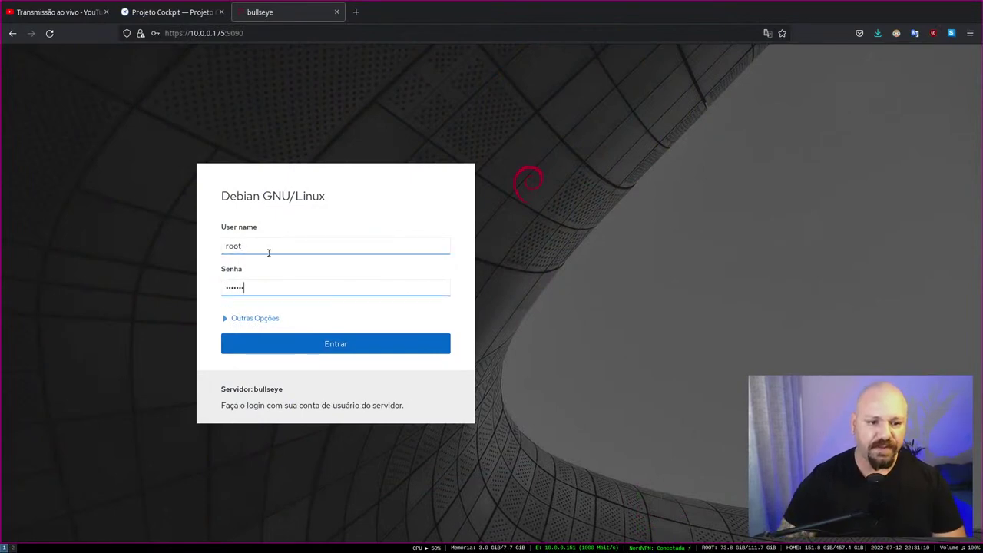
left_click(292, 345)
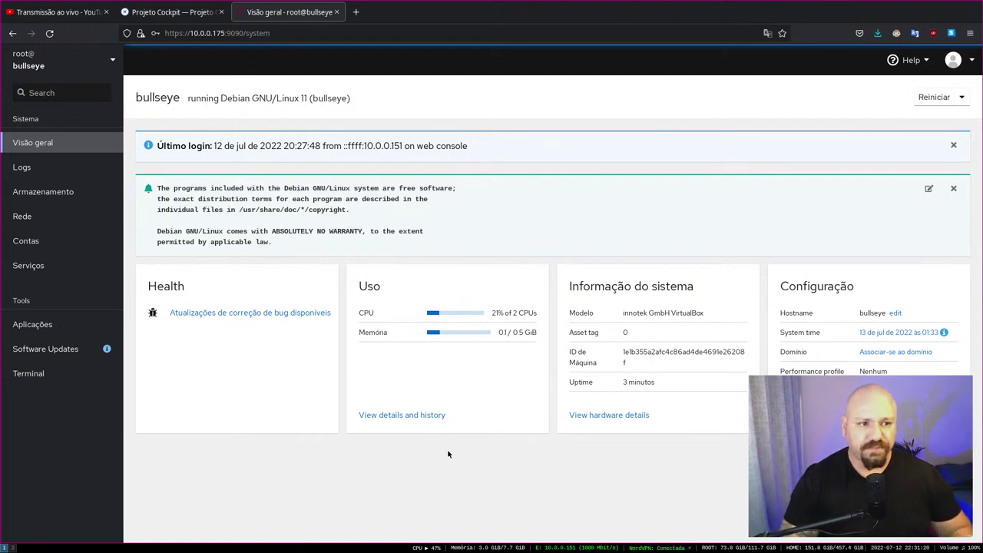
Try to connect to the host 10.0.0.164, and return to the bullseye host
left_click(113, 61)
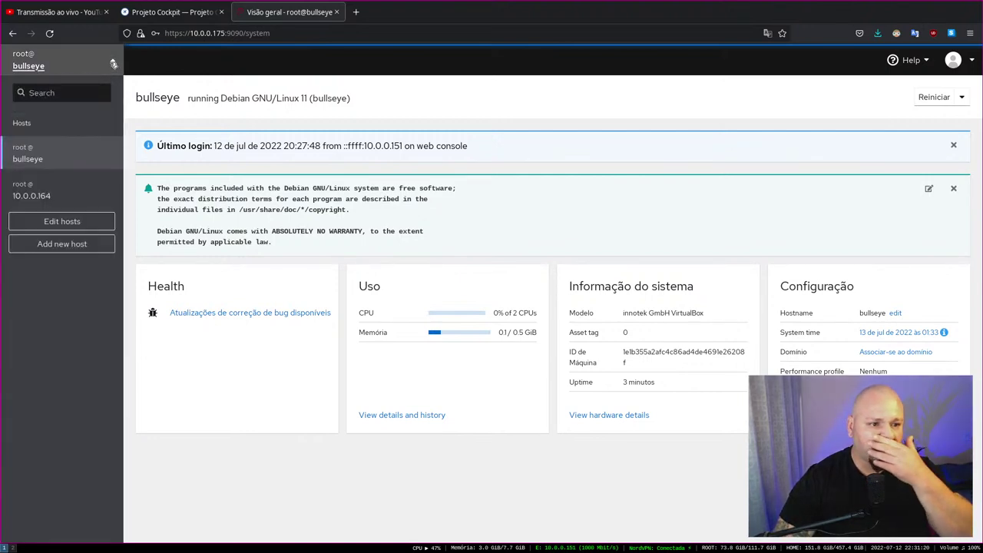
left_click(113, 61)
left_click(113, 61)
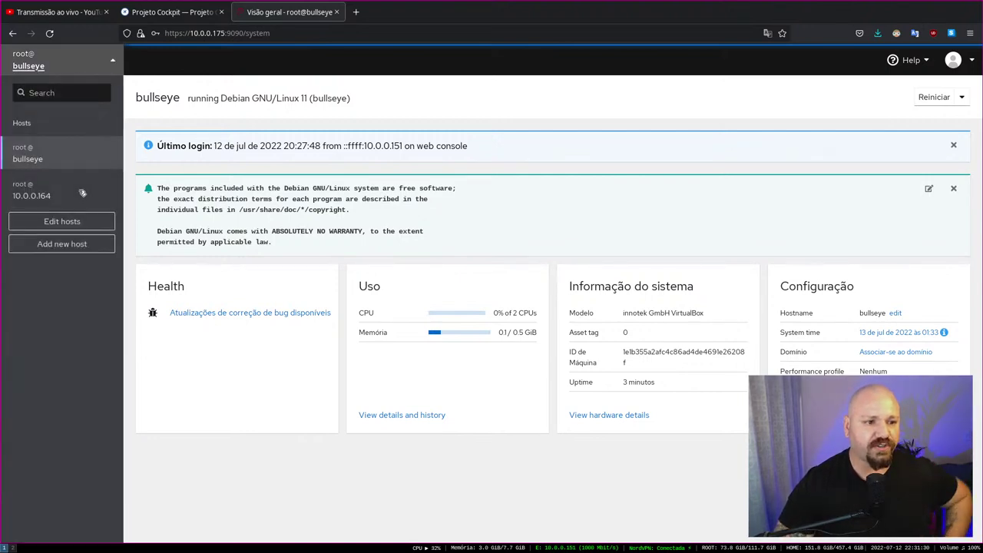
left_click(43, 199)
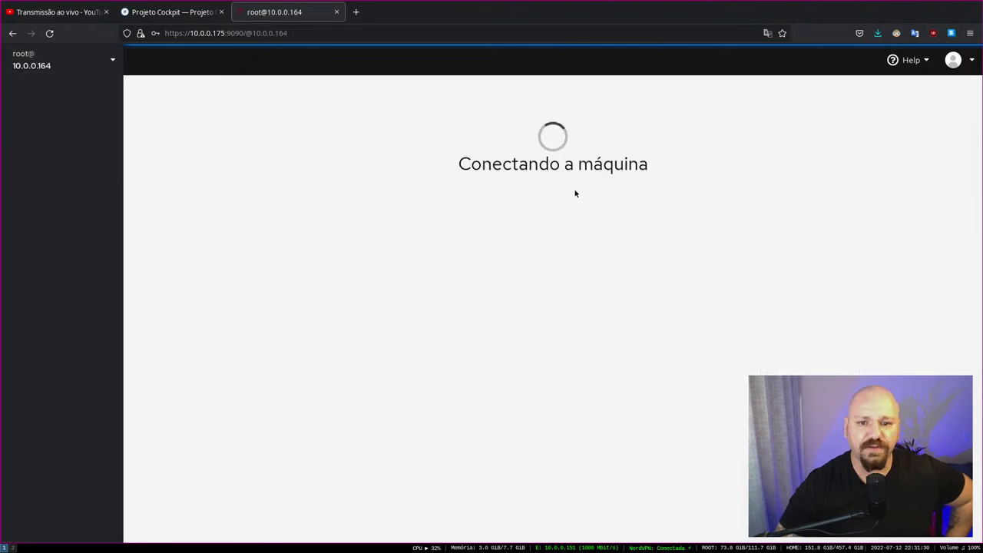
left_click(93, 63)
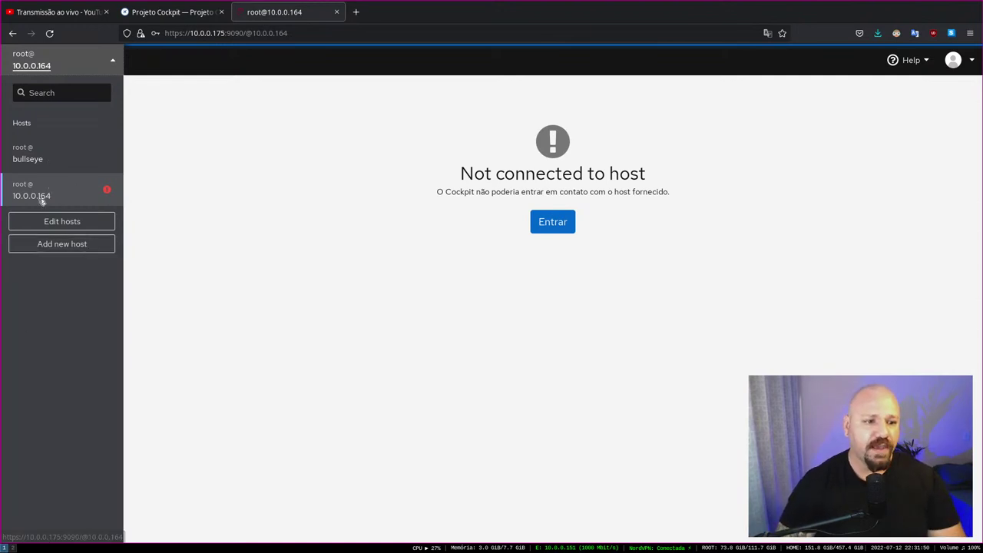
left_click(35, 154)
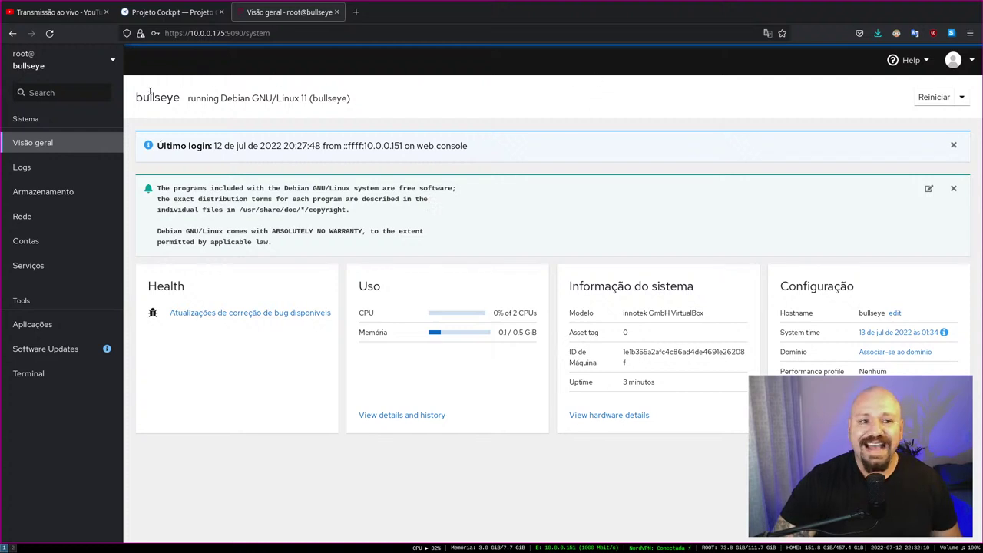
Check which restart and shutdown options are offered for the bullseye host, without choosing one
left_click_drag(136, 97, 397, 107)
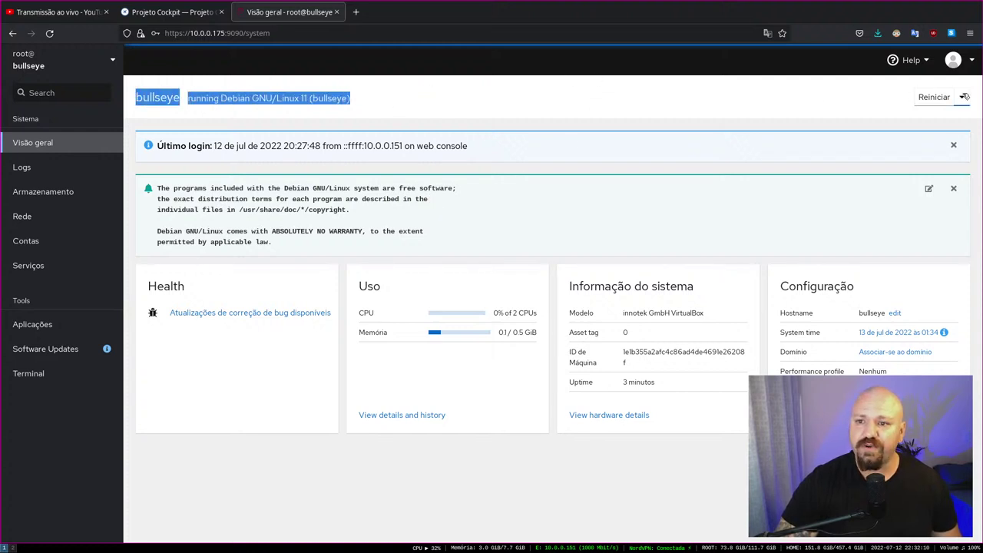
left_click(965, 97)
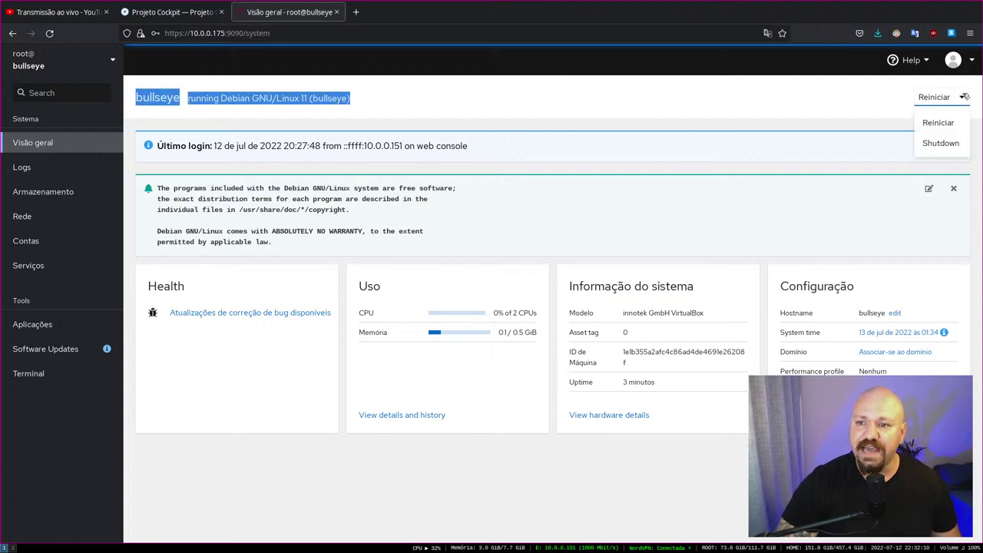
left_click(797, 97)
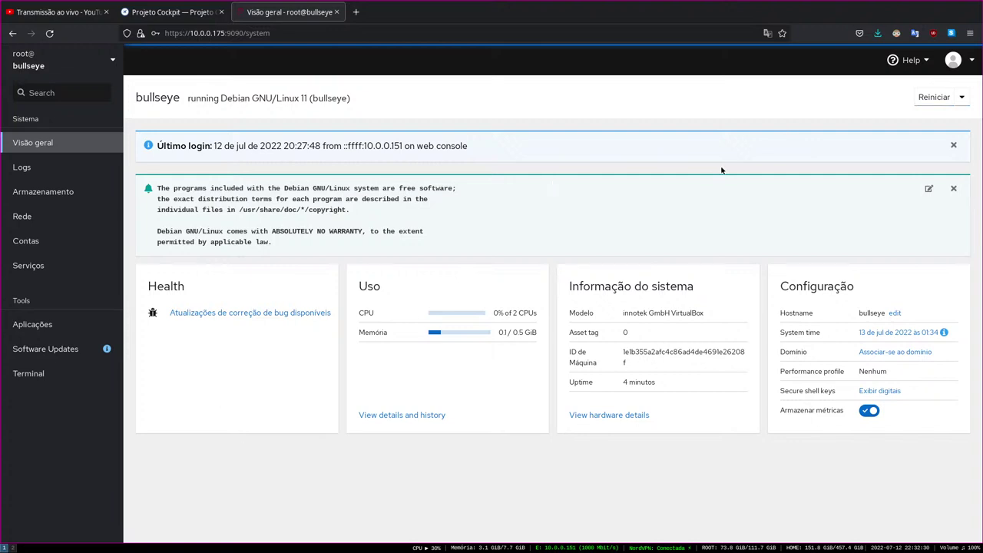
left_click(963, 97)
left_click(831, 93)
Examine the CPU and memory usage in the system overview
left_click_drag(357, 313, 541, 316)
left_click_drag(357, 340, 518, 341)
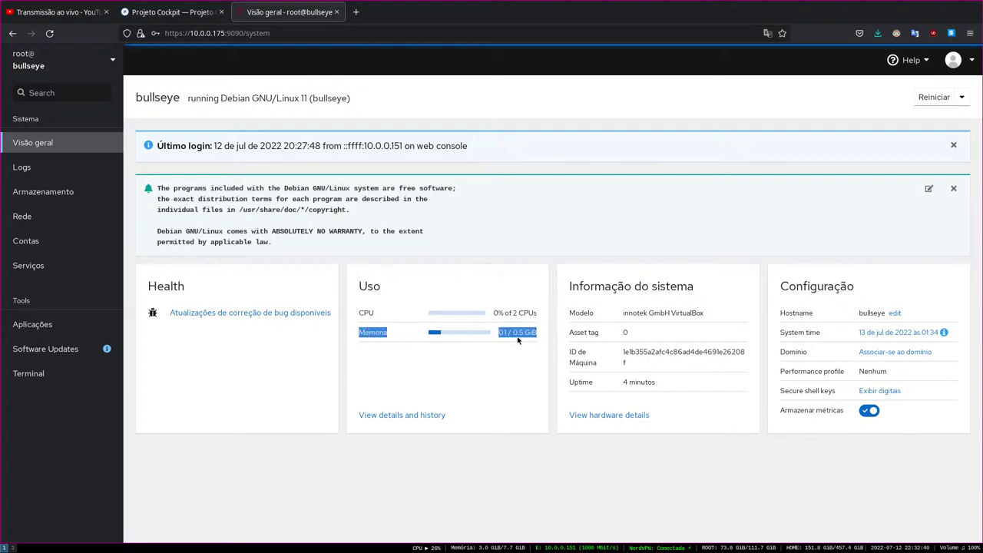
left_click(497, 370)
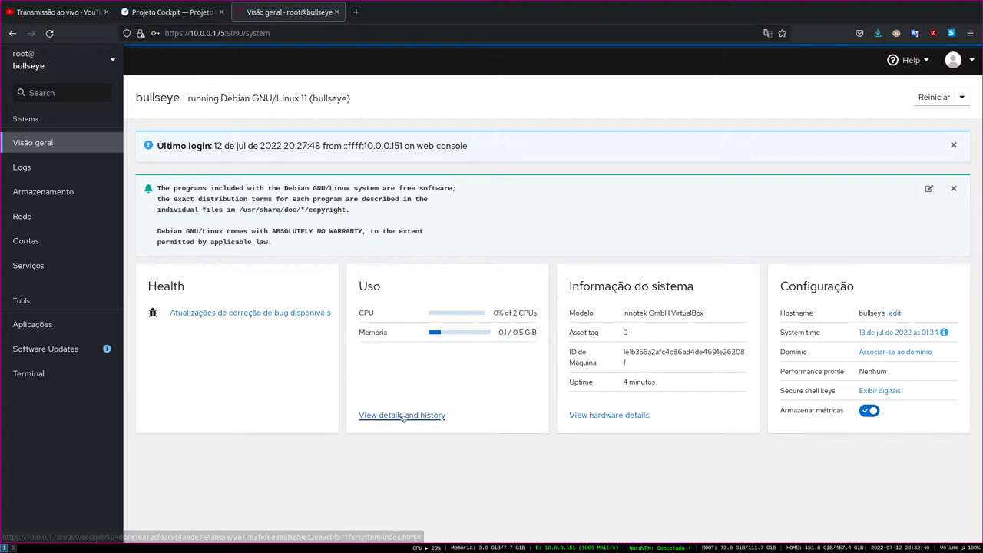
Open the usage details and history, and look through today's performance metrics timeline
left_click(419, 419)
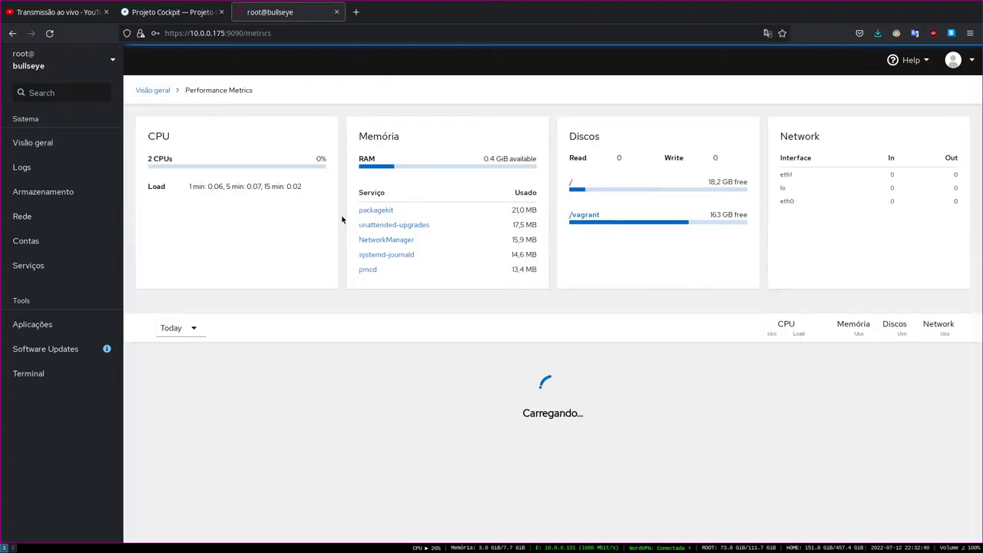
scroll(266, 310, "down", 5)
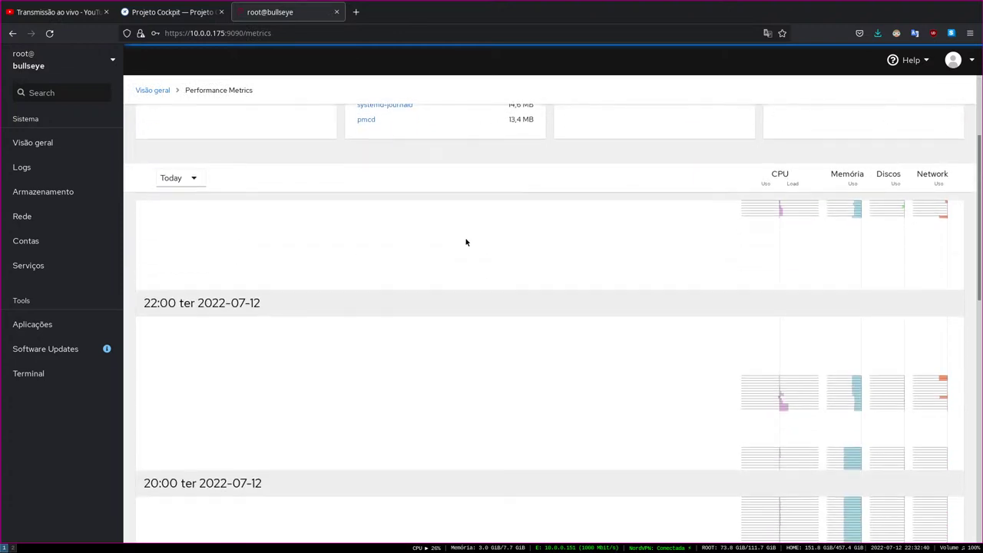
scroll(731, 143, "down", 2)
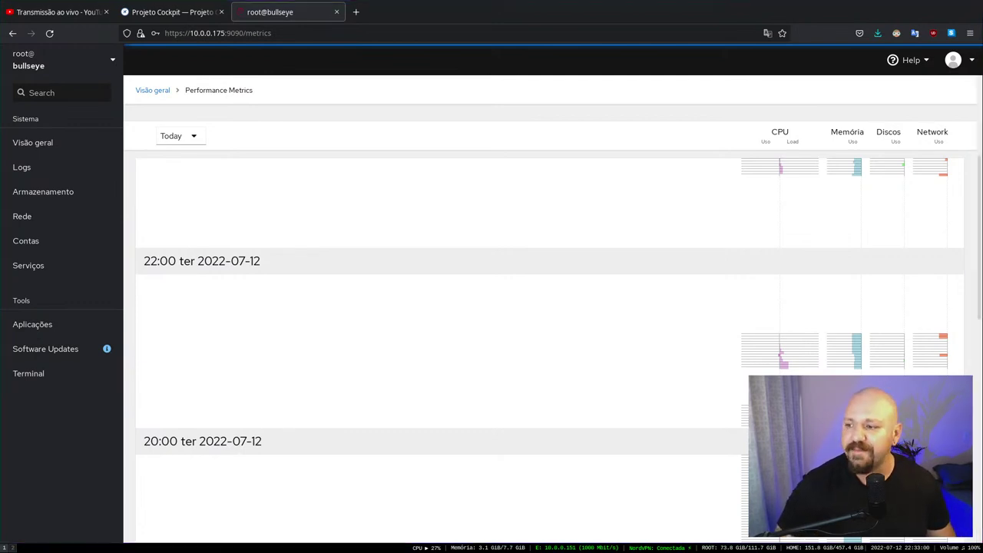
scroll(431, 246, "down", 8)
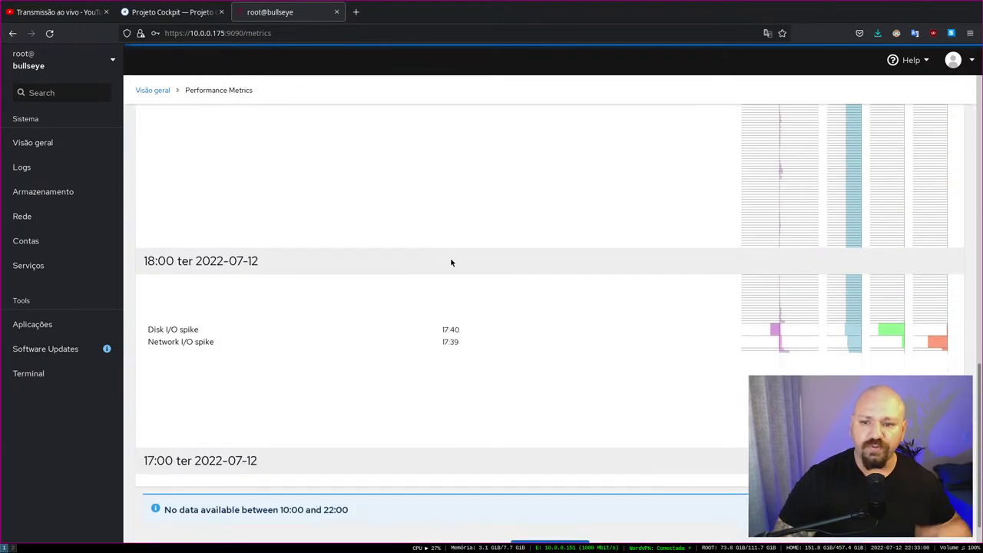
scroll(462, 276, "up", 10)
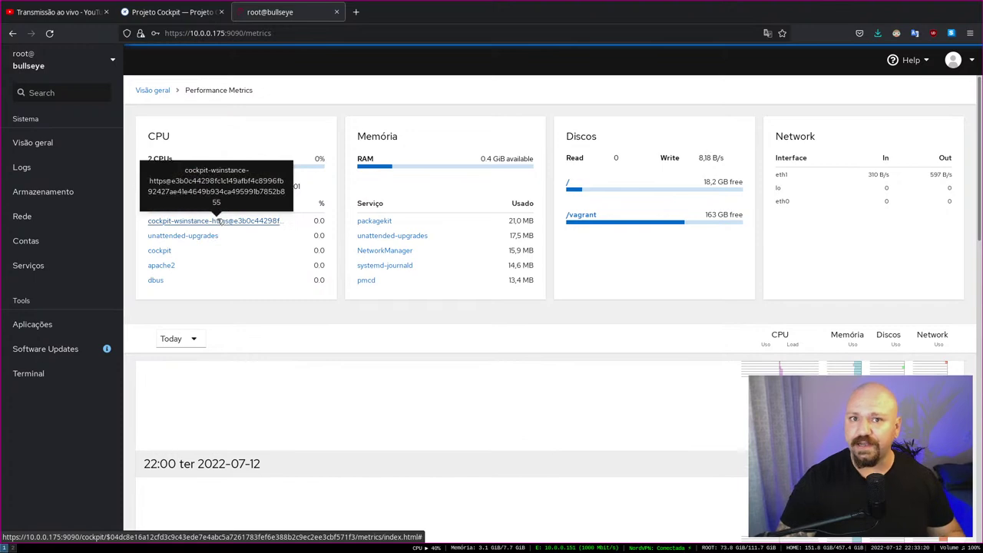
Look through the dates available for the performance history, keeping Today selected
left_click(197, 339)
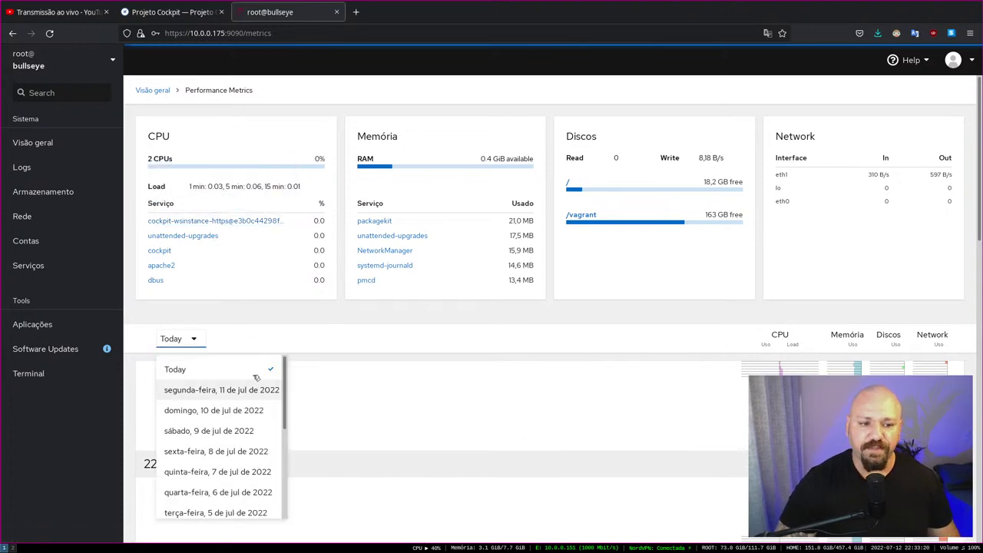
scroll(246, 376, "down", 2)
scroll(240, 341, "down", 3)
scroll(223, 253, "up", 5)
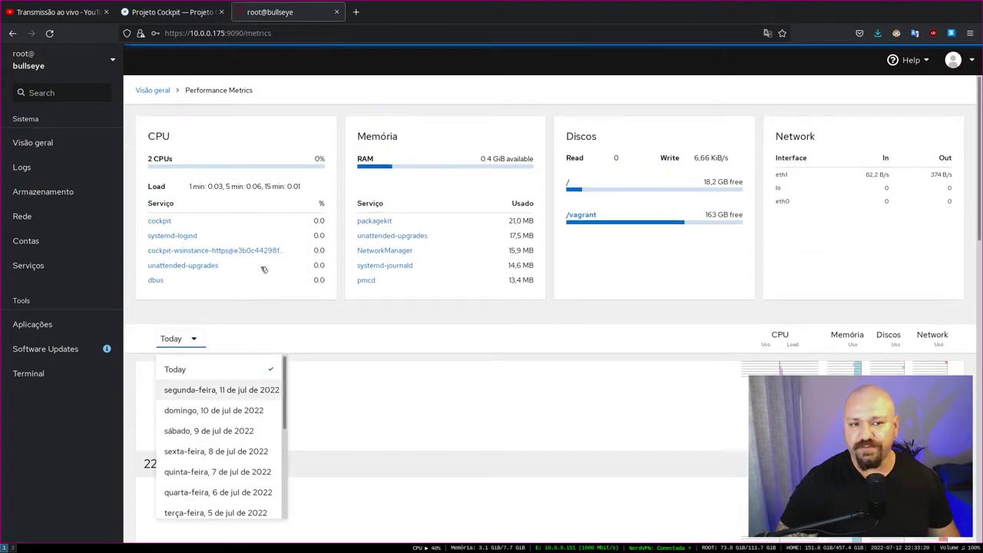
scroll(201, 390, "down", 5)
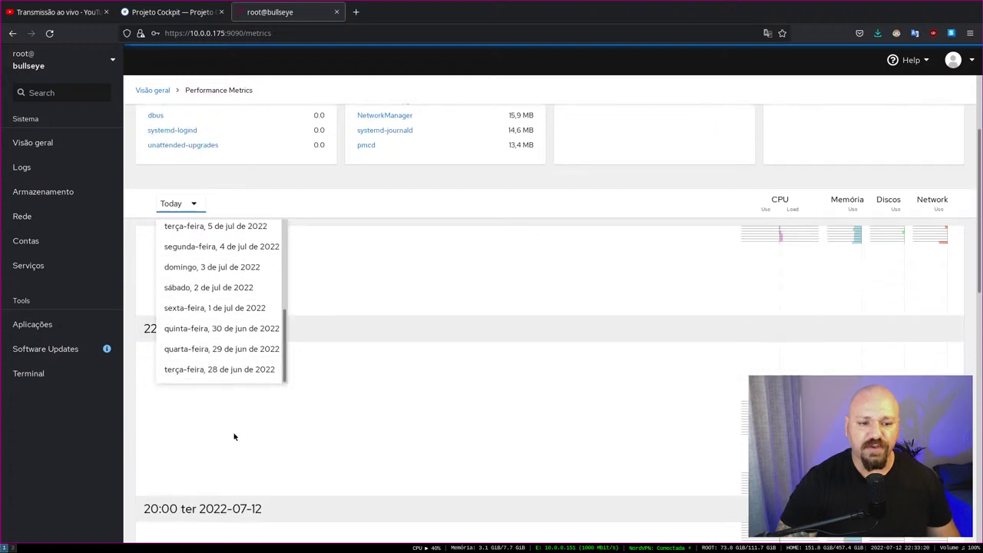
scroll(245, 334, "up", 3)
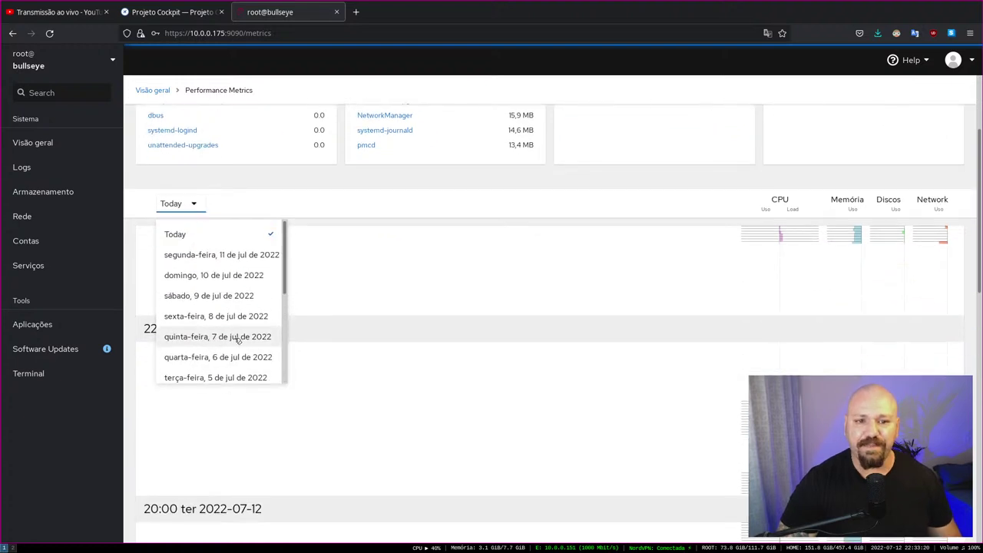
left_click(488, 243)
scroll(507, 256, "up", 3)
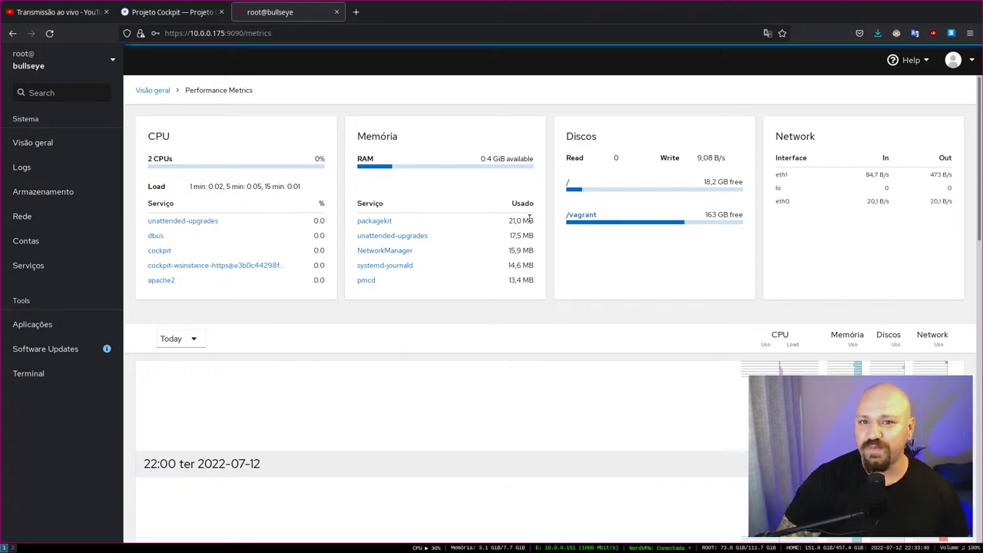
Examine the traffic of the eth1 and eth0 interfaces in the current network metrics
mouse_move(483, 157)
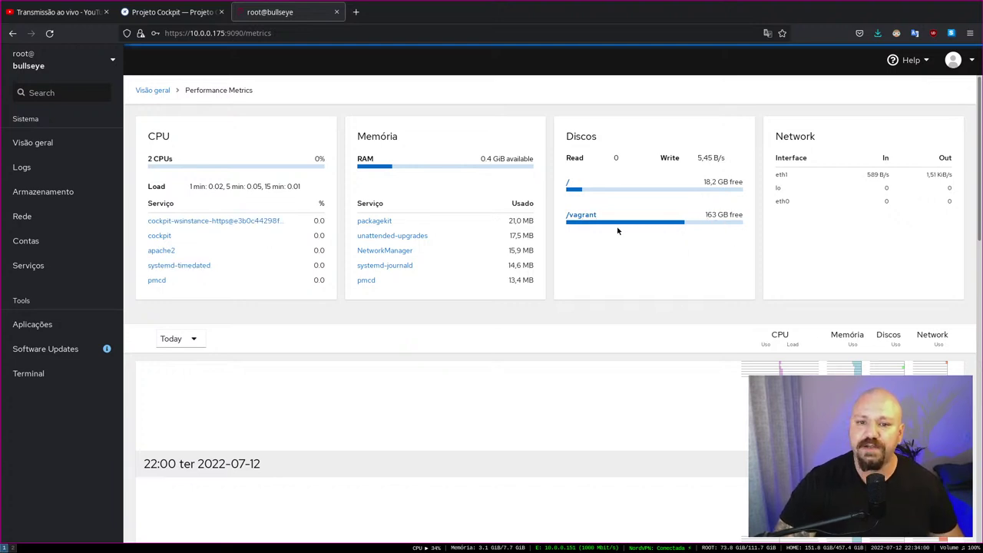
double_click(778, 135)
double_click(785, 175)
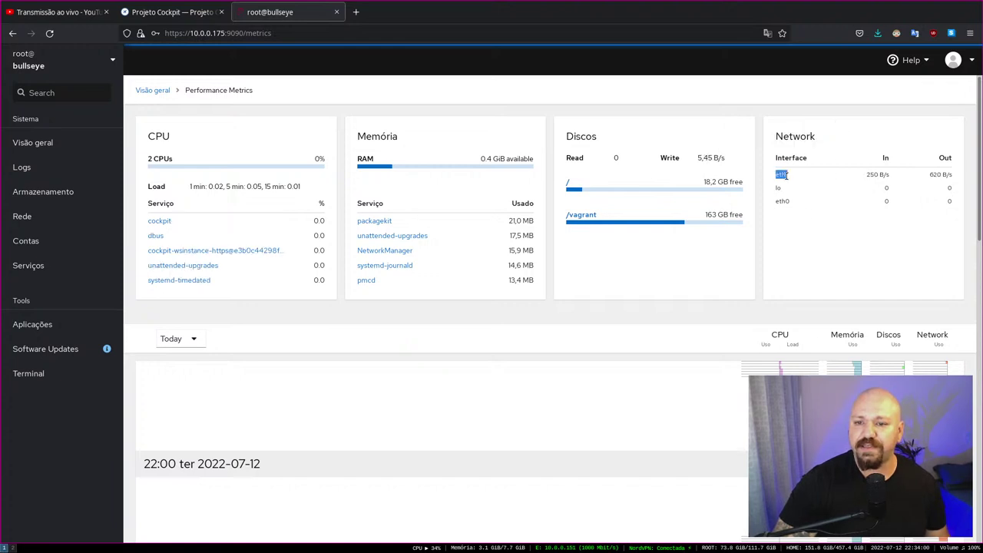
double_click(782, 200)
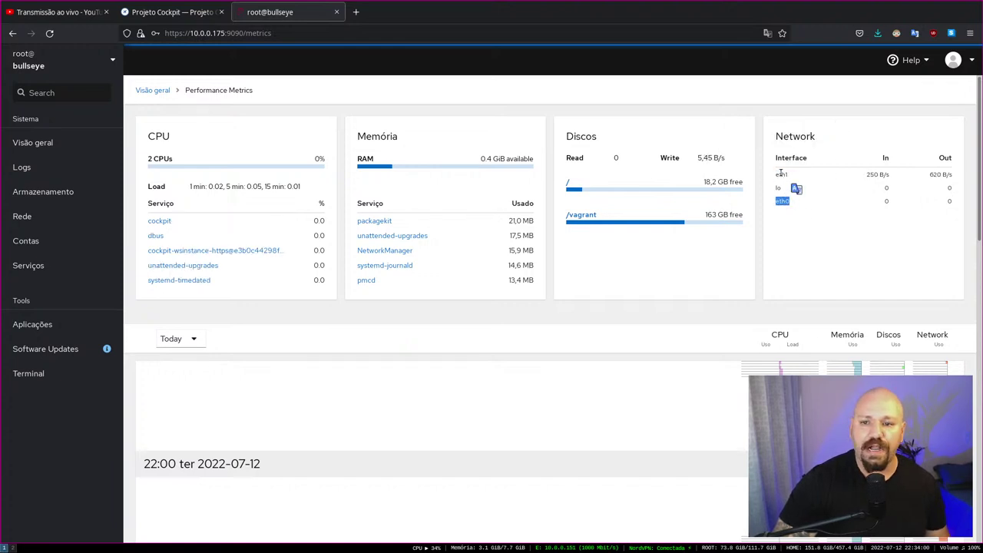
left_click(781, 174)
Look through the hourly CPU, memory, disk and network history back to its earliest recorded spikes
scroll(895, 228, "down", 2)
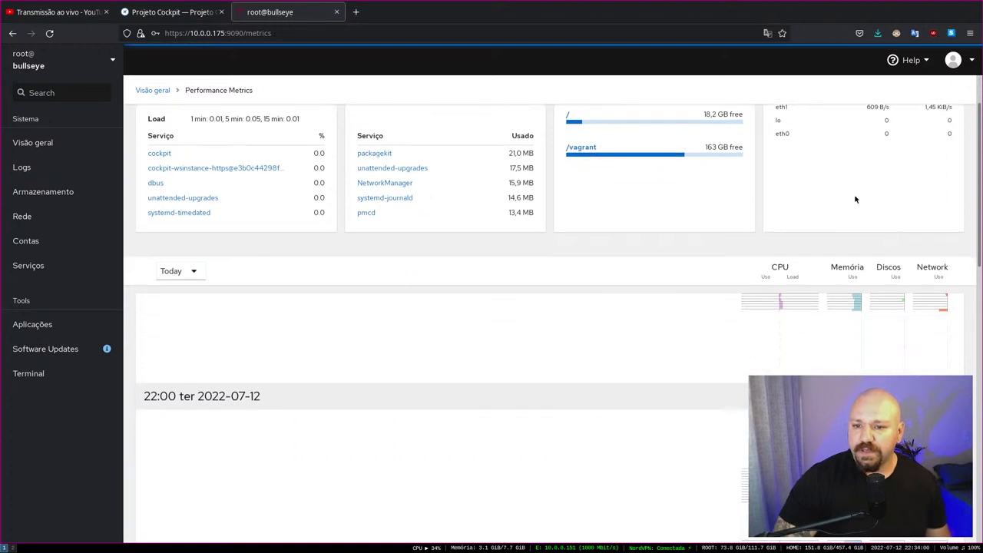
scroll(855, 199, "down", 20)
scroll(538, 308, "up", 4)
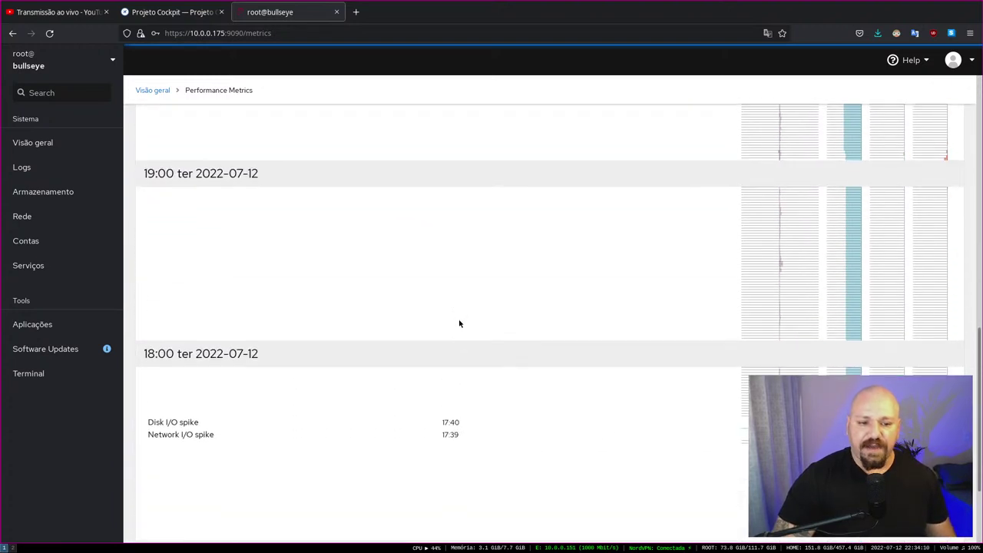
scroll(459, 322, "down", 4)
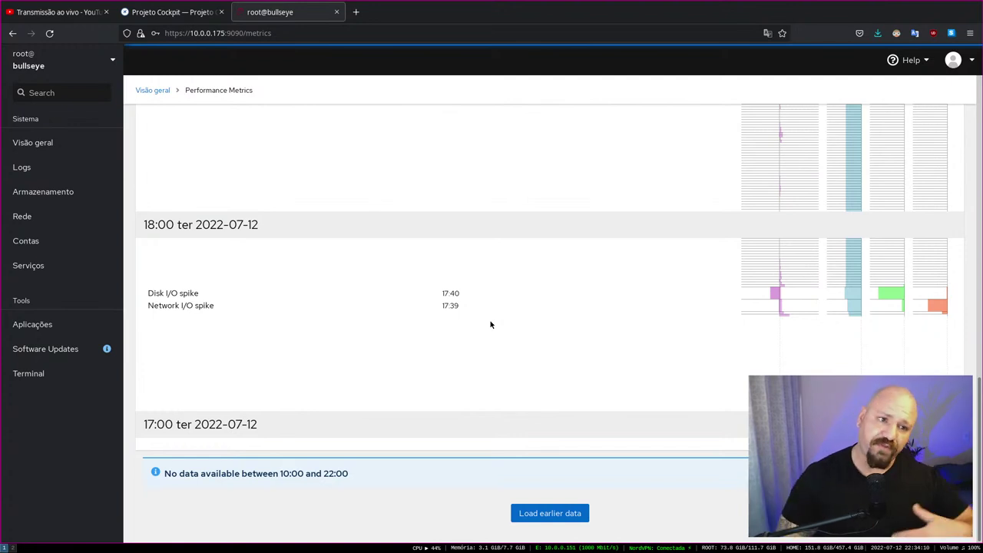
scroll(499, 322, "up", 10)
scroll(559, 328, "up", 3)
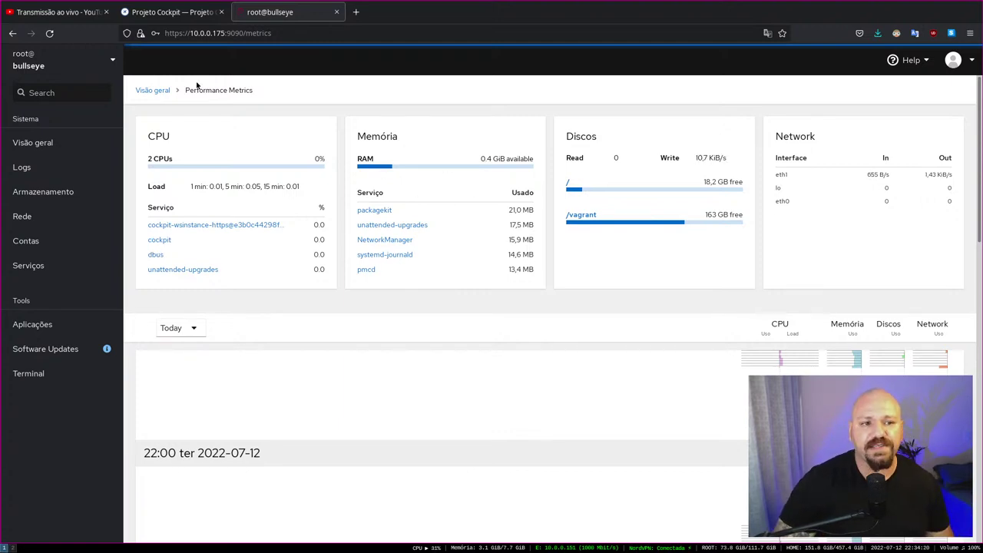
Open the hardware details from the system overview, and examine the system information and PCI device list
left_click(152, 90)
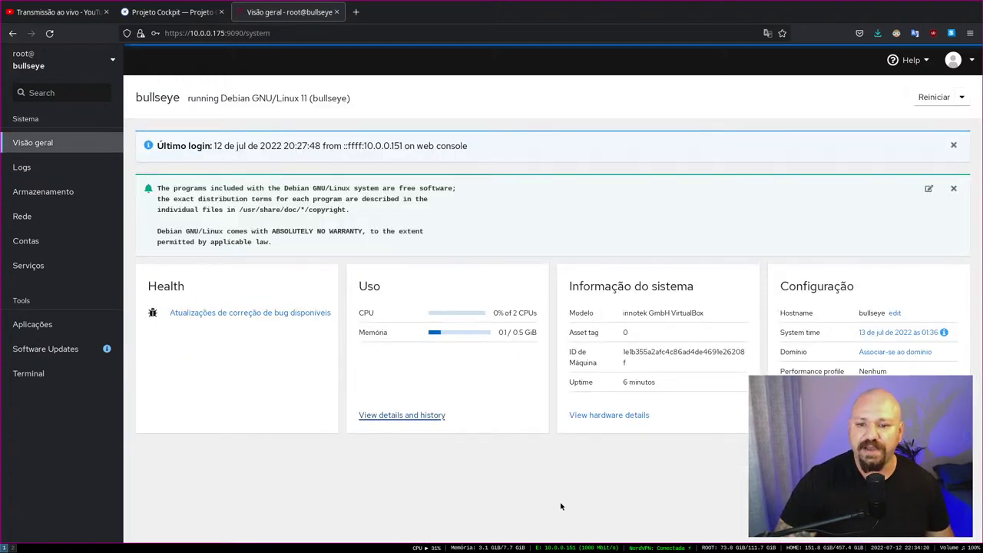
left_click(615, 417)
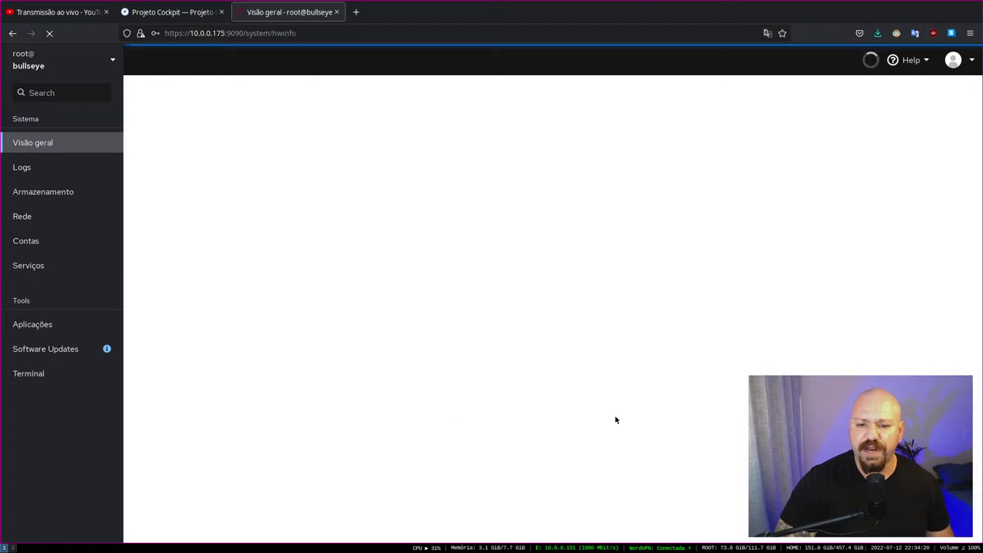
scroll(281, 149, "down", 2)
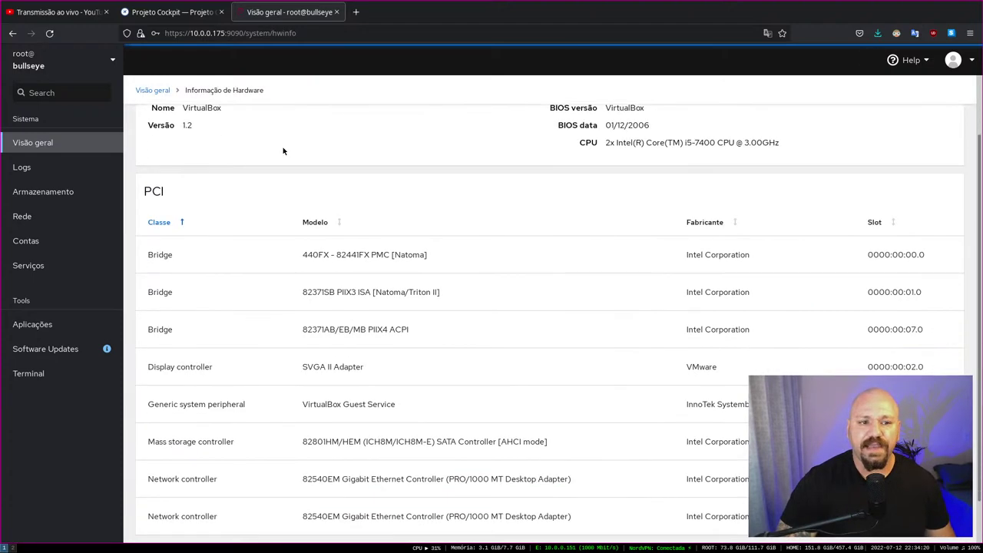
scroll(227, 339, "up", 2)
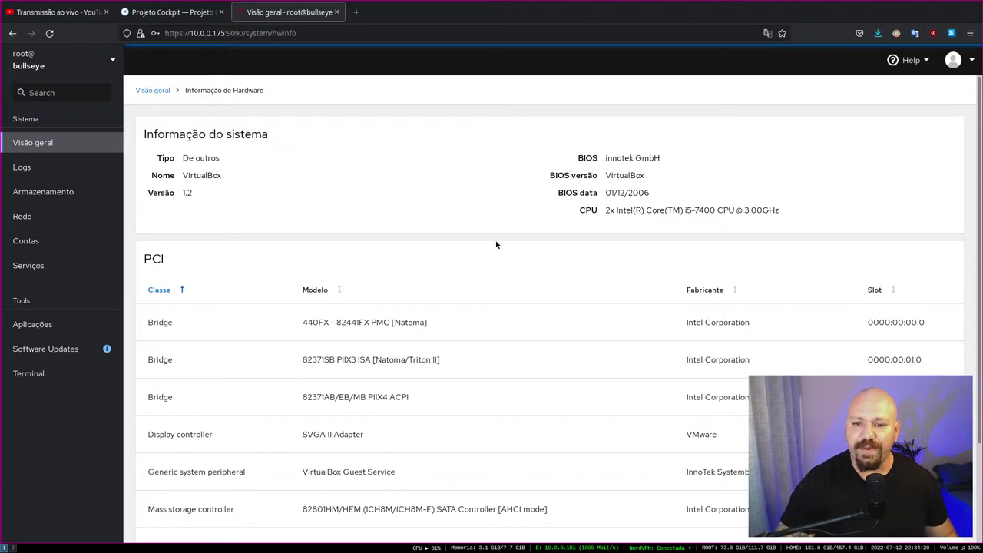
scroll(496, 244, "down", 3)
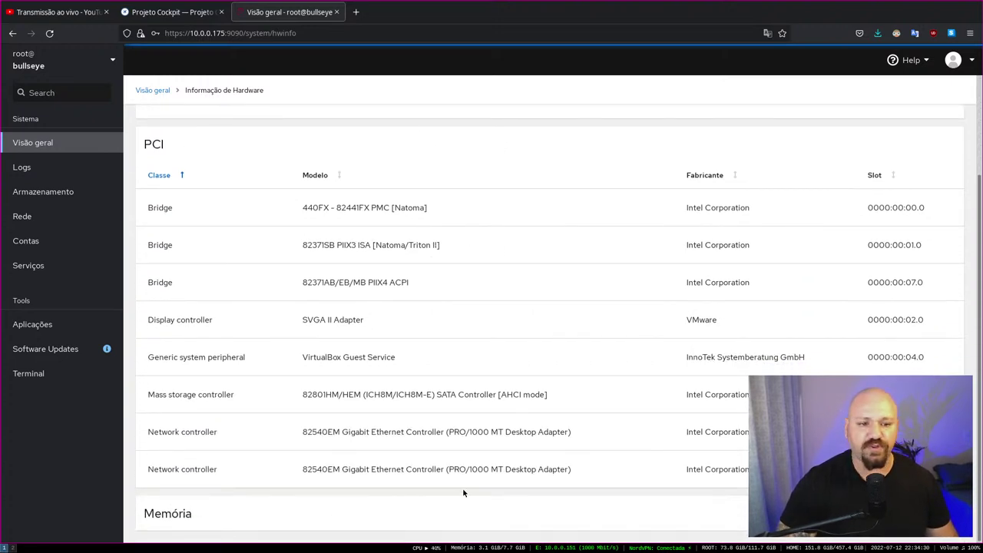
Return from the hardware information to the system overview
scroll(453, 458, "up", 3)
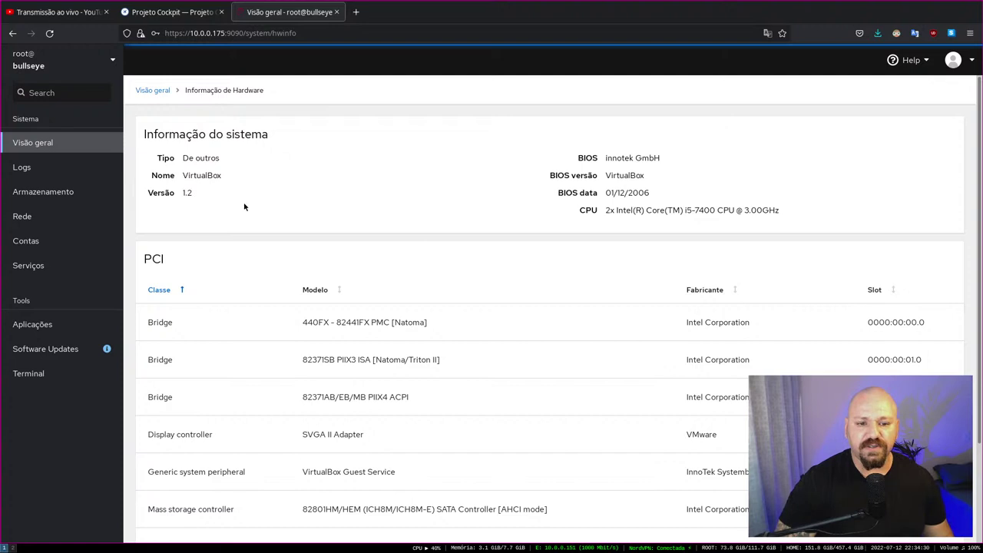
left_click(166, 91)
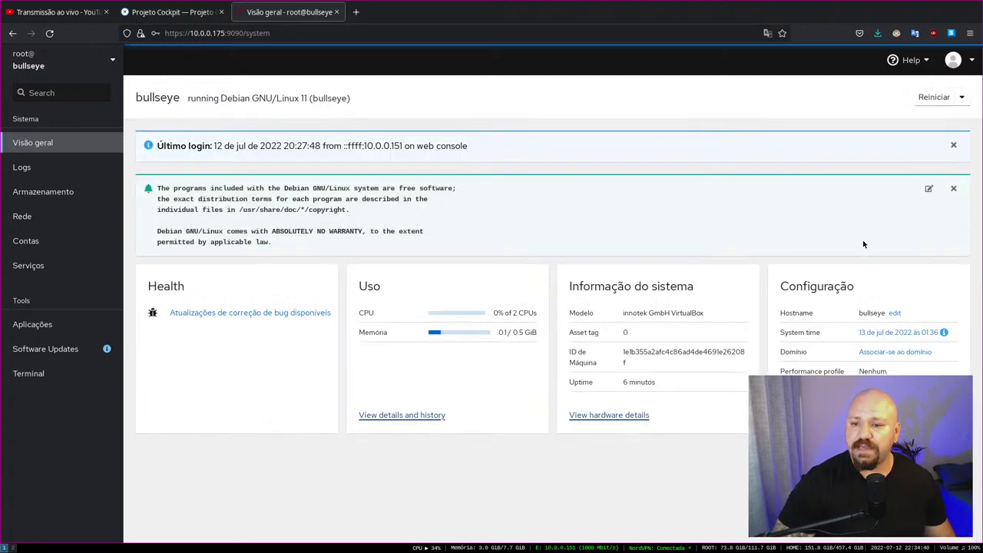
Try Caracao and Deskjtrop as the server's pretty host name, and cancel the host name change
left_click(896, 313)
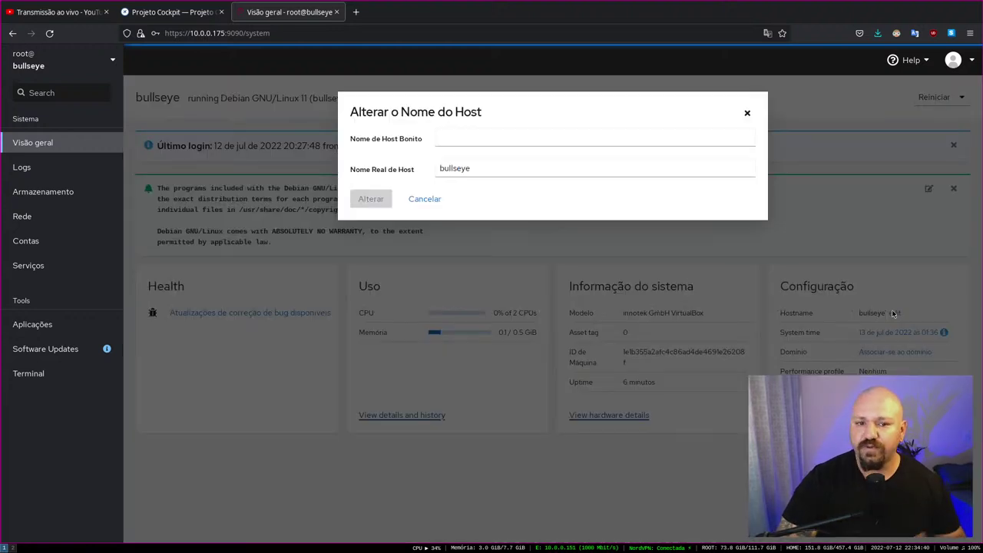
left_click(477, 167)
left_click(466, 137)
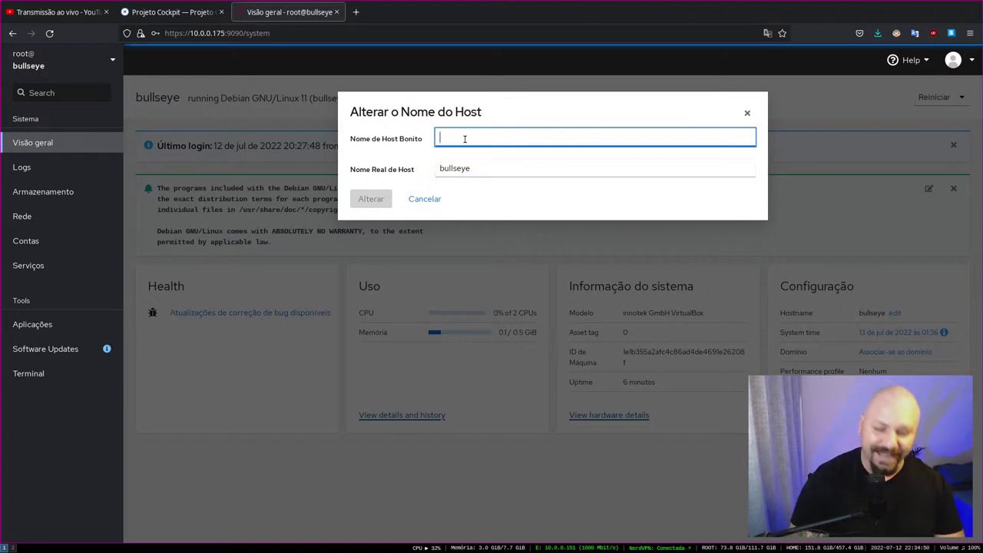
type("J")
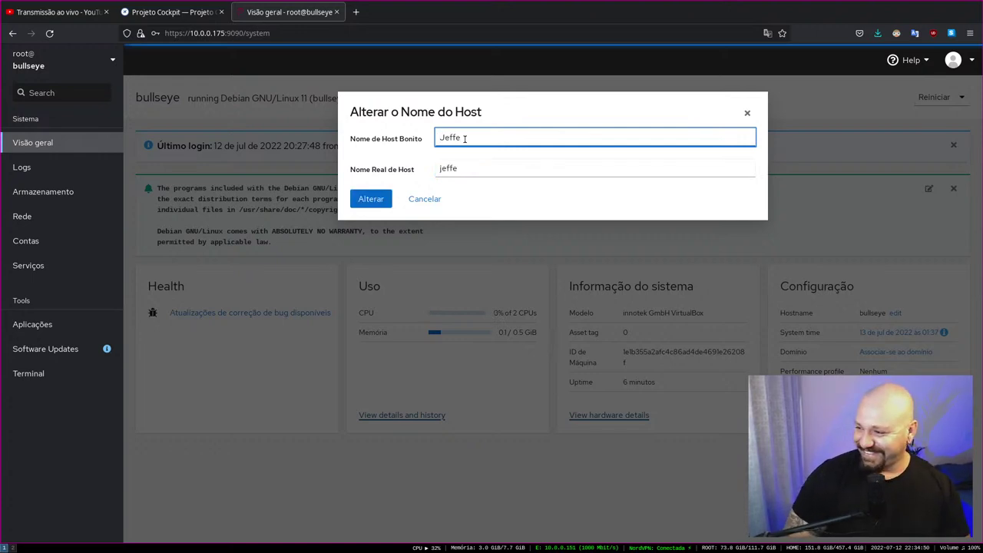
type("effe")
double_click(464, 139)
type("Caracao")
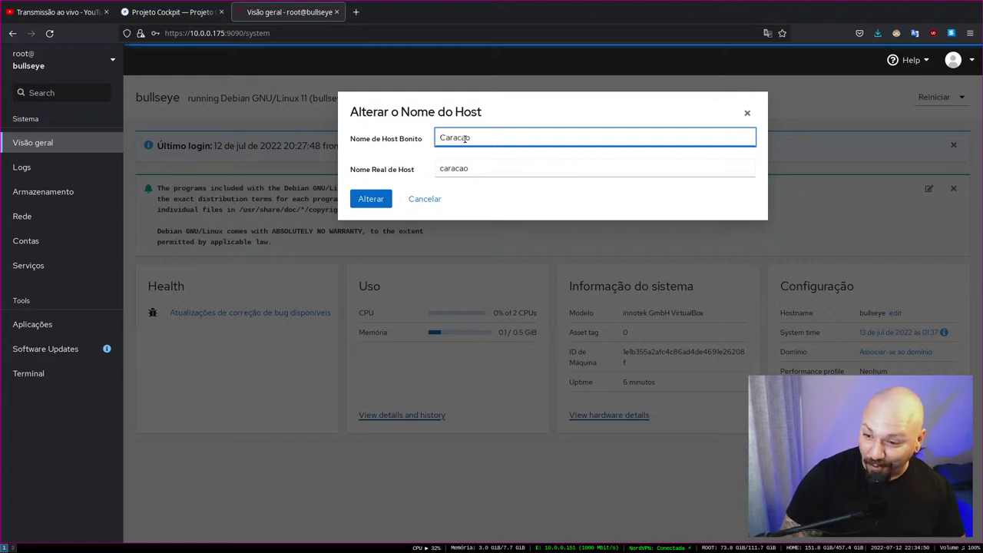
double_click(465, 138)
type("Deskjtrop")
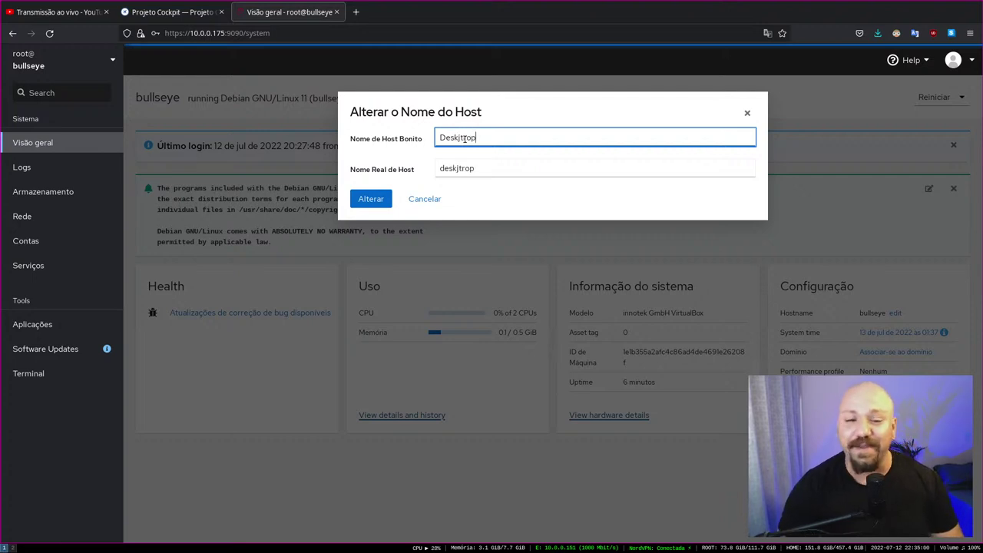
double_click(465, 138)
key("BackSpace")
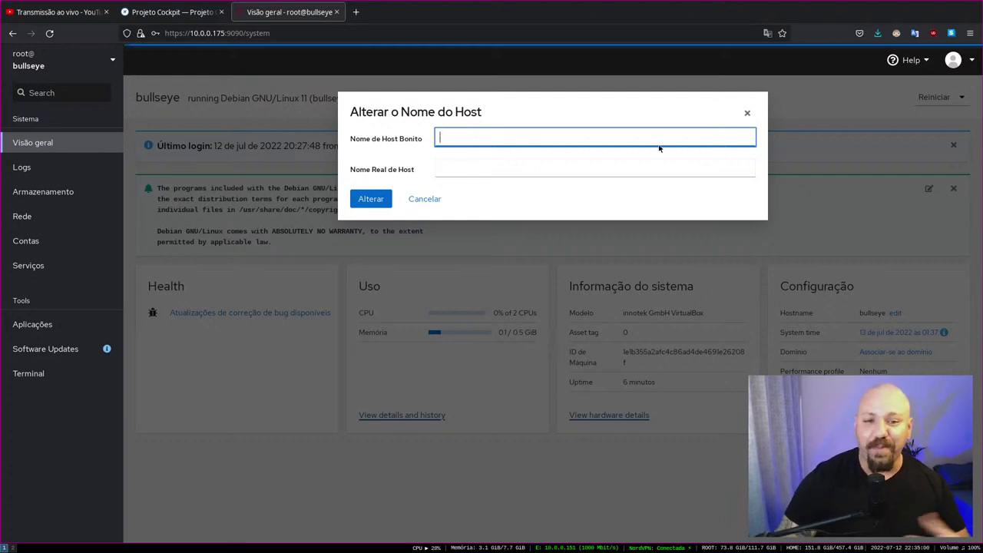
left_click(418, 200)
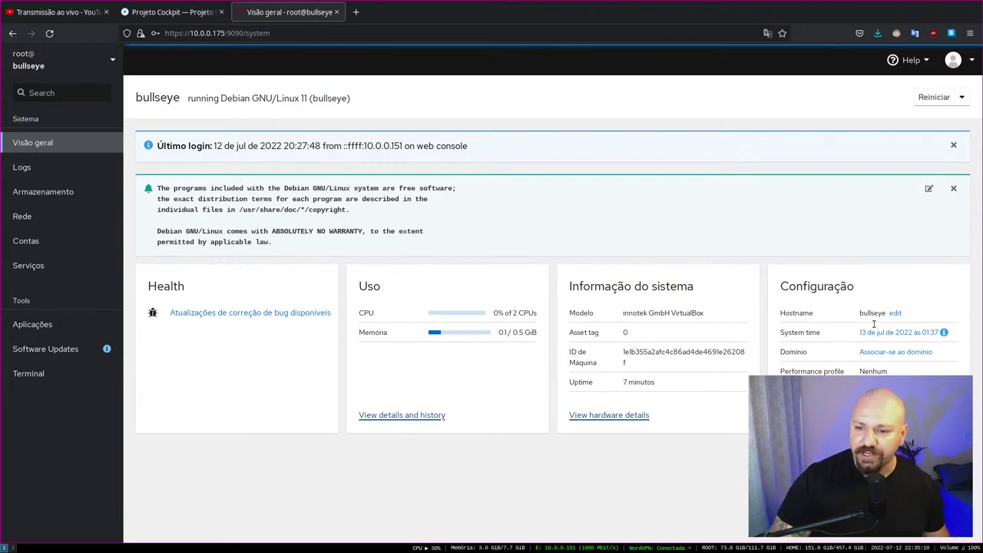
Examine the domain joining form and the SSH host key fingerprints from the configuration details, closing each dialog without changes
left_click(883, 353)
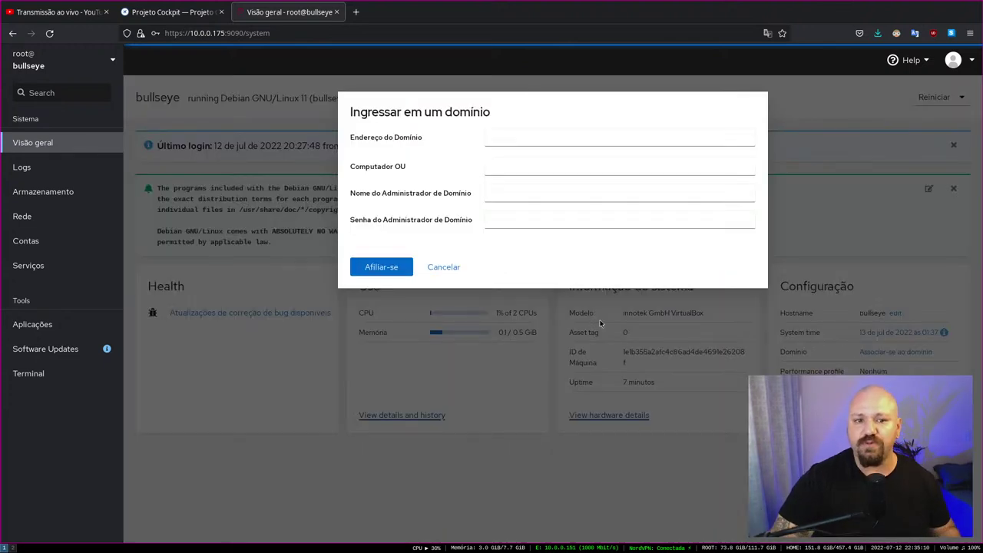
left_click(444, 267)
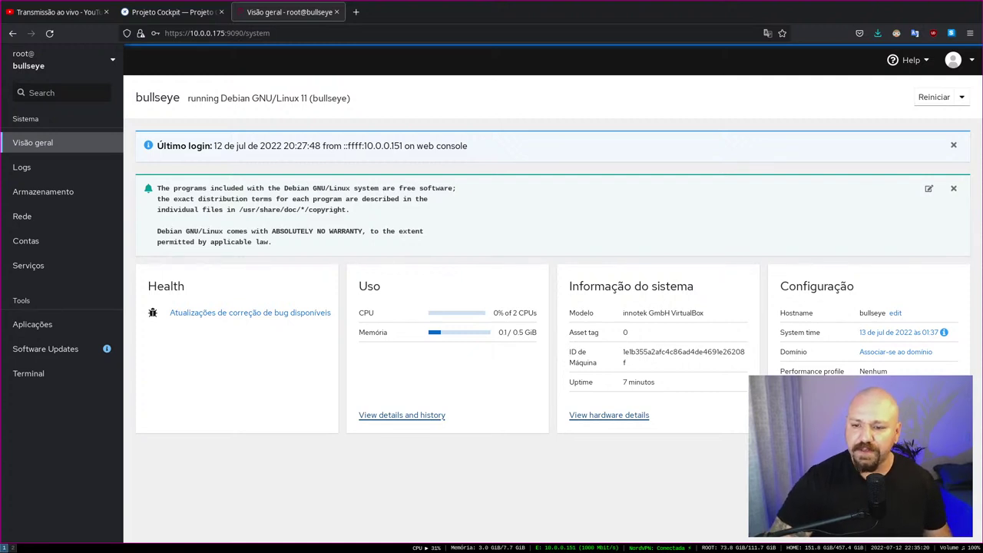
left_click(891, 391)
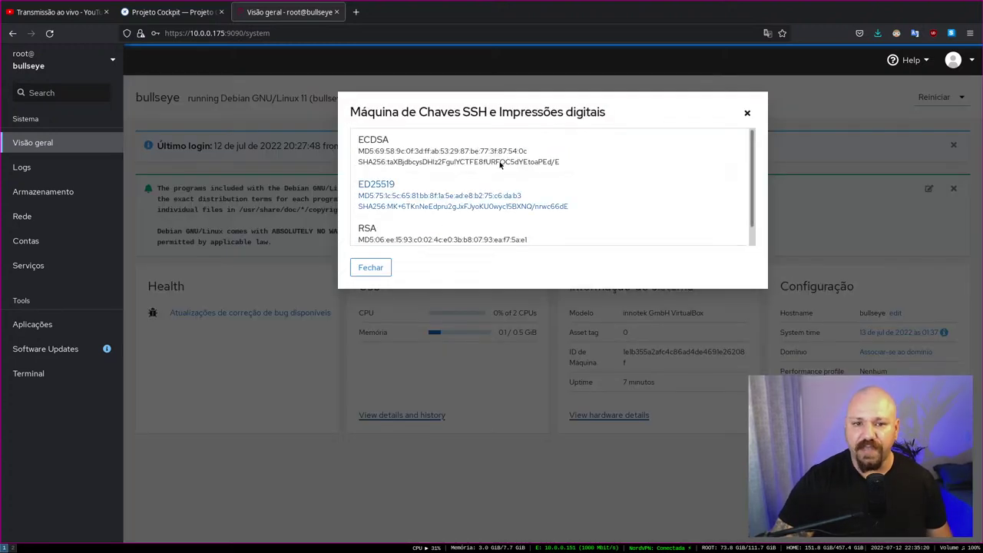
left_click_drag(419, 112, 564, 112)
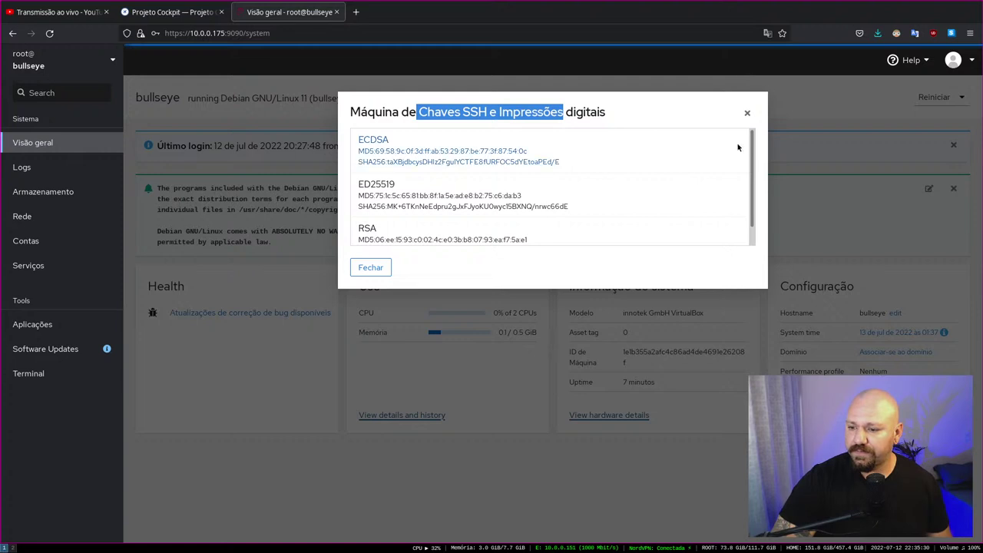
left_click(746, 113)
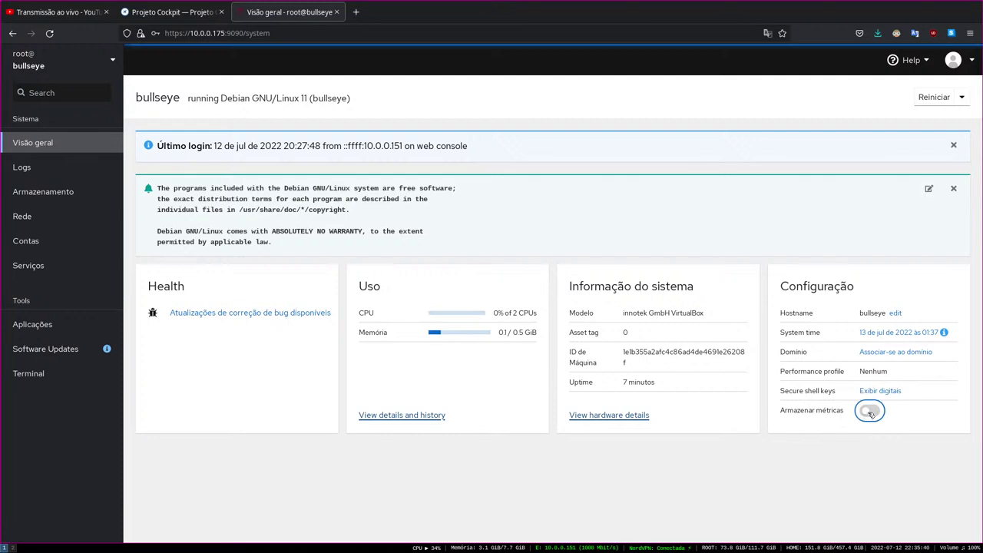
Turn on metrics storage for the server, and dismiss the last login and Debian notices on the overview
left_click(875, 415)
left_click(954, 145)
left_click(954, 146)
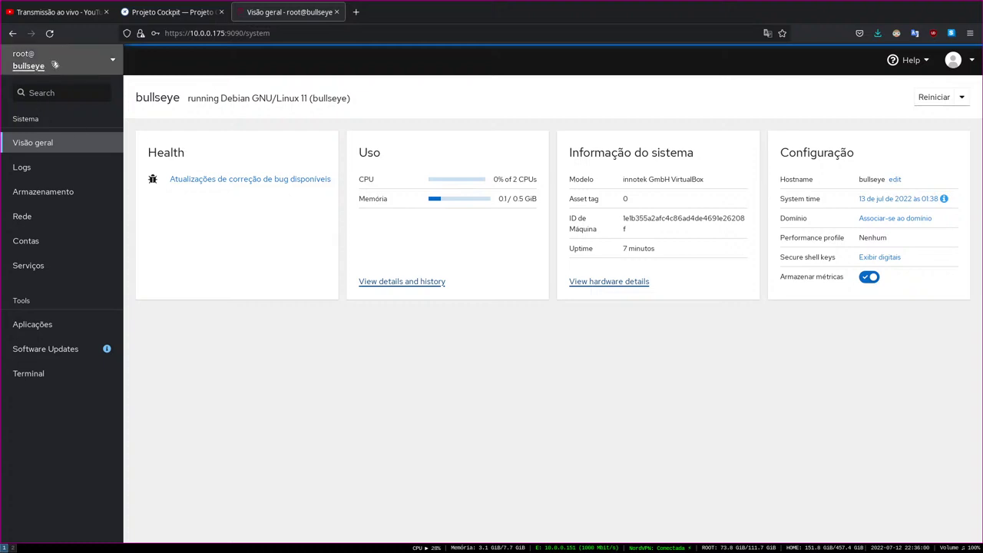
Open the available bug fix updates from the overview's health status, and examine each package's severity and details
left_click(234, 180)
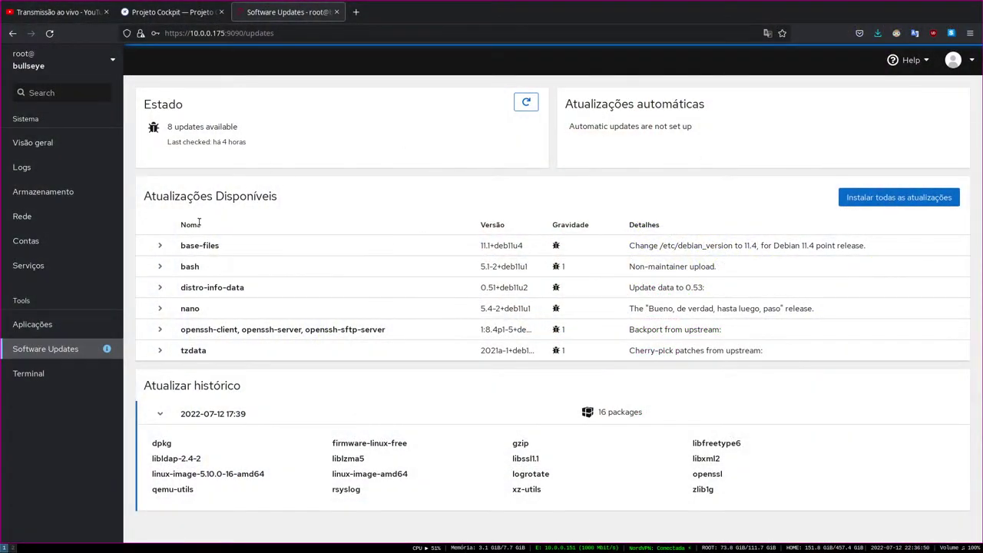
left_click_drag(152, 196, 289, 197)
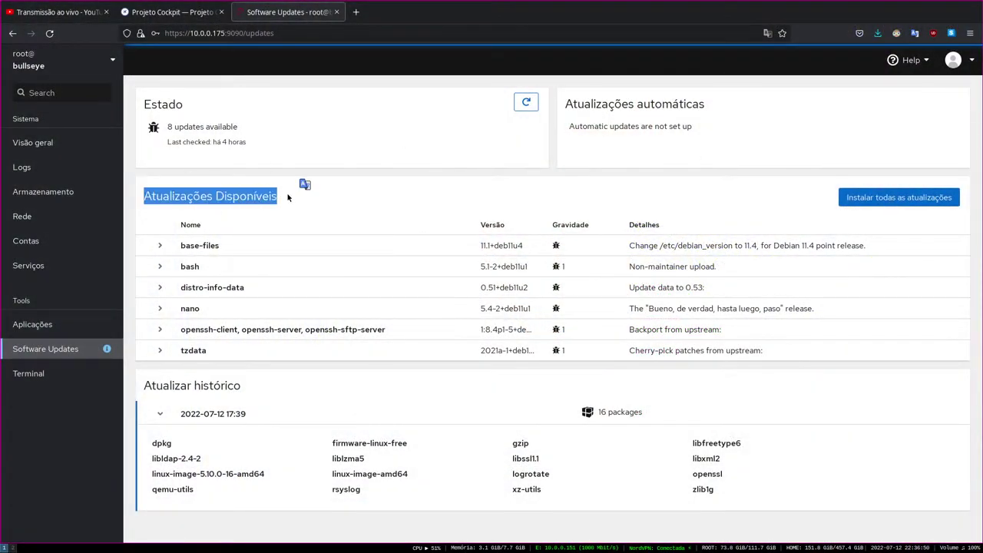
key("alt+Tab")
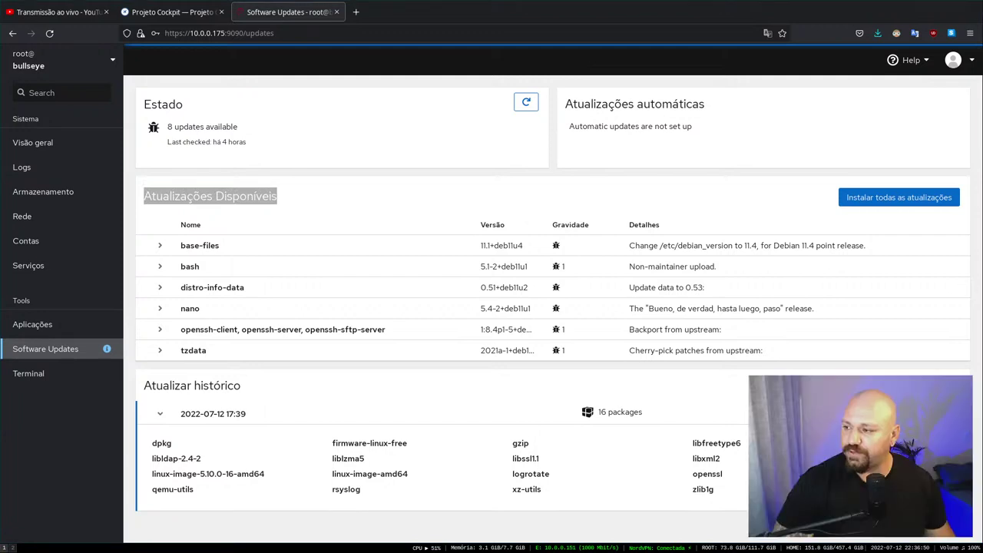
key("alt+Tab")
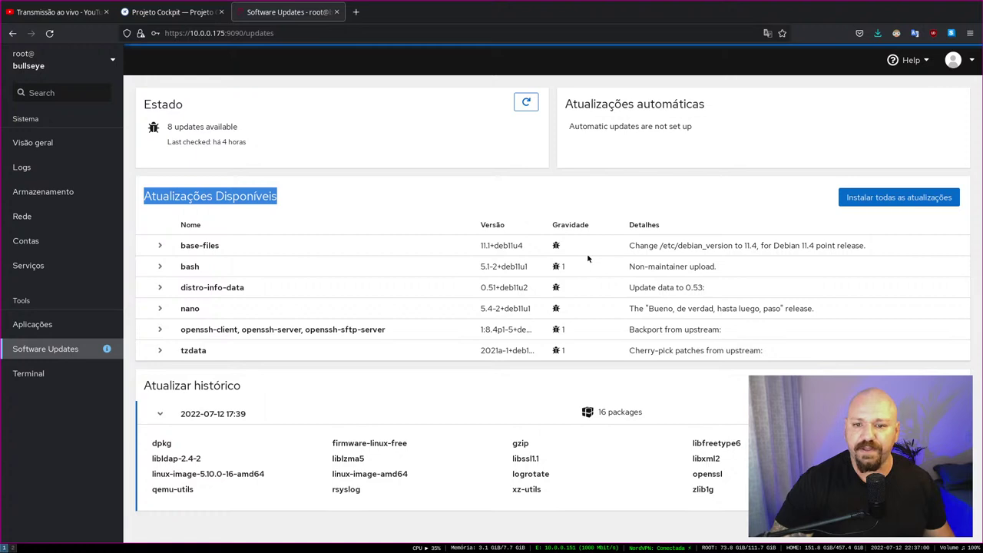
triple_click(635, 246)
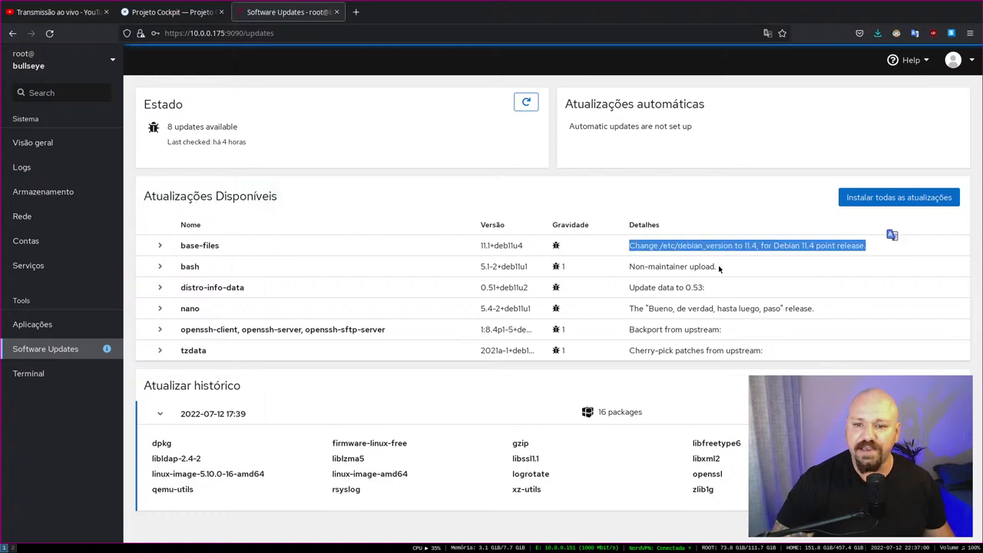
left_click_drag(719, 268, 722, 289)
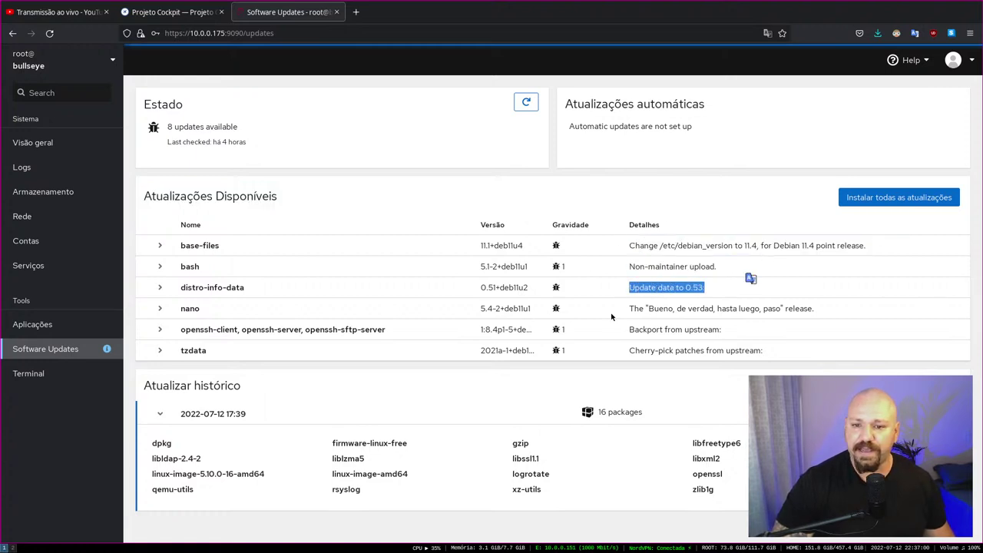
left_click_drag(611, 315, 803, 309)
left_click_drag(723, 331, 595, 327)
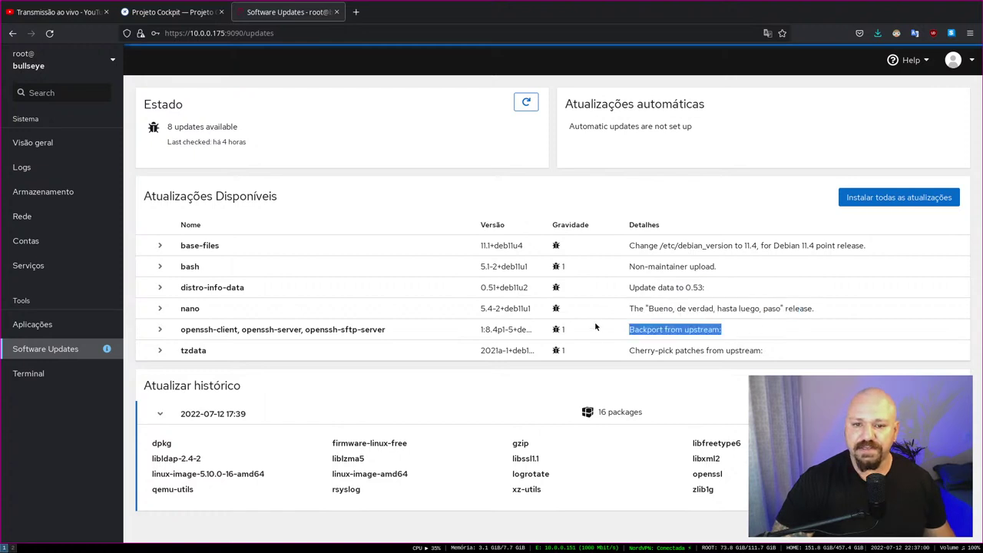
left_click(563, 264)
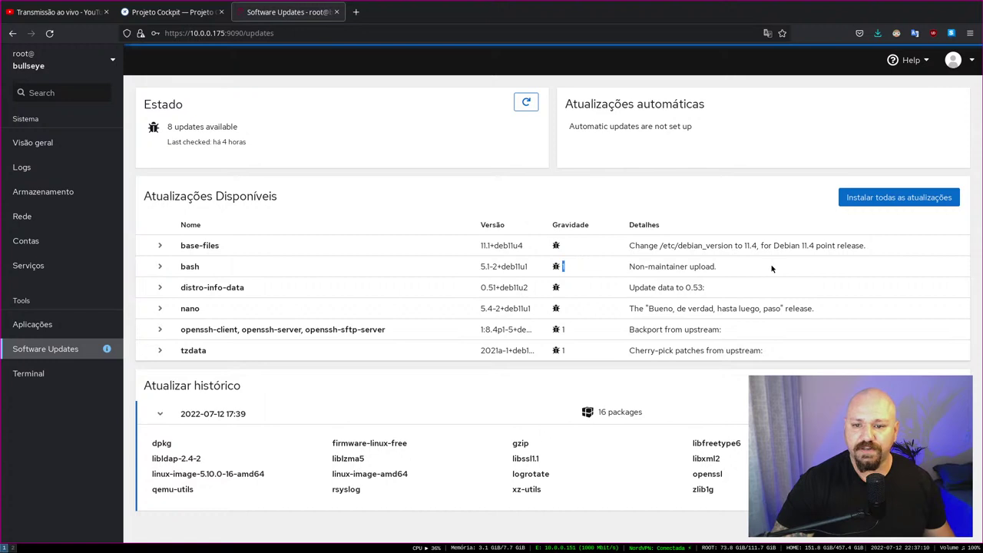
Expand the bash update, read its bug description, and collapse it again
left_click(160, 266)
scroll(154, 284, "down", 2)
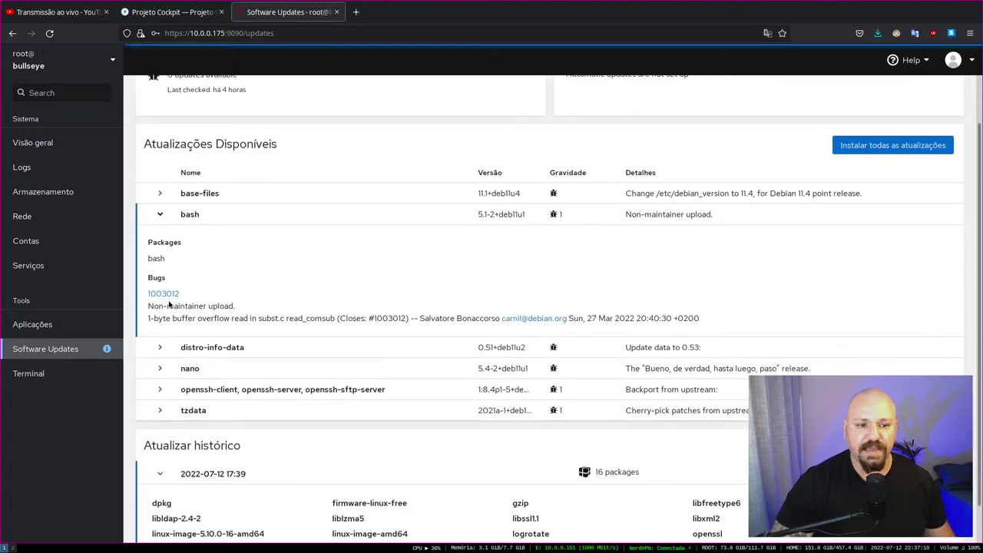
triple_click(150, 305)
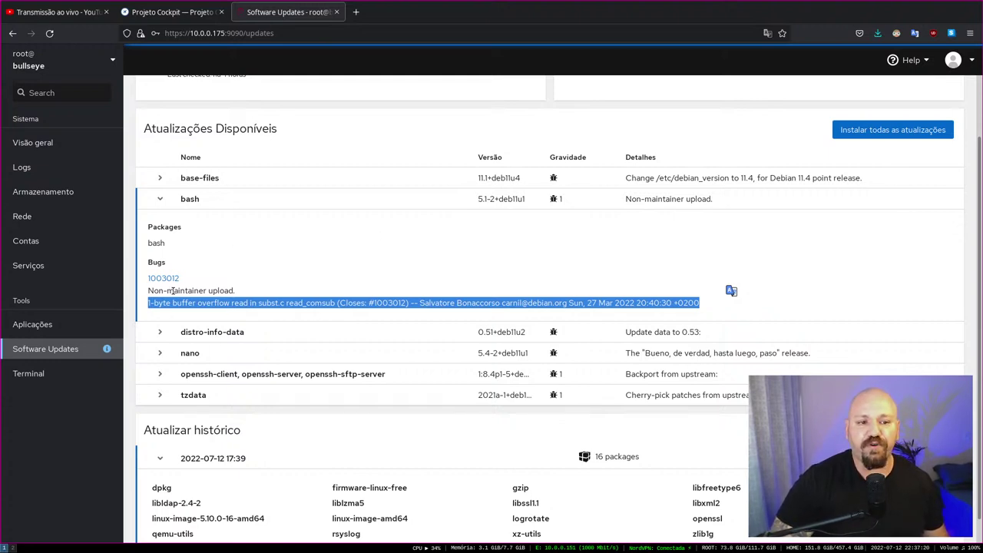
left_click_drag(154, 303, 548, 315)
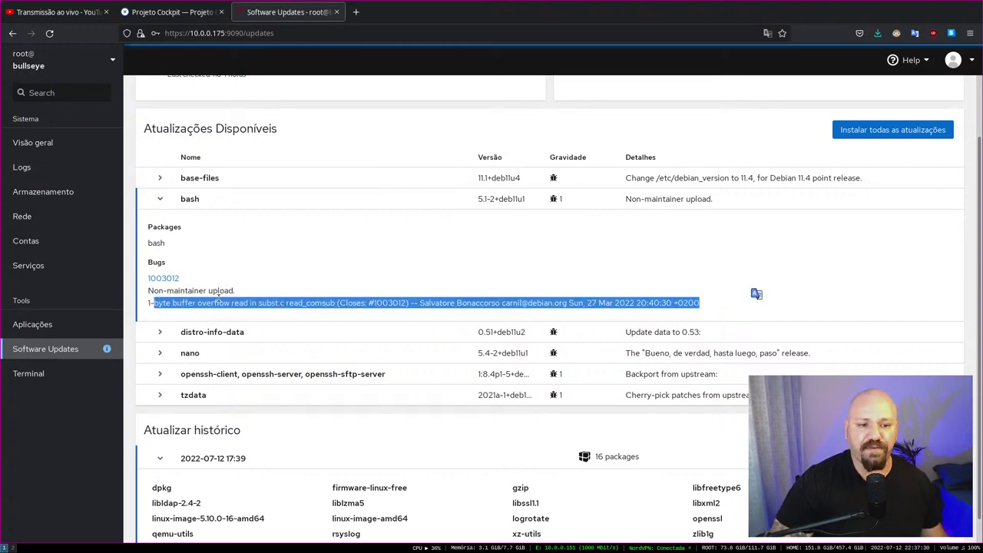
left_click(159, 199)
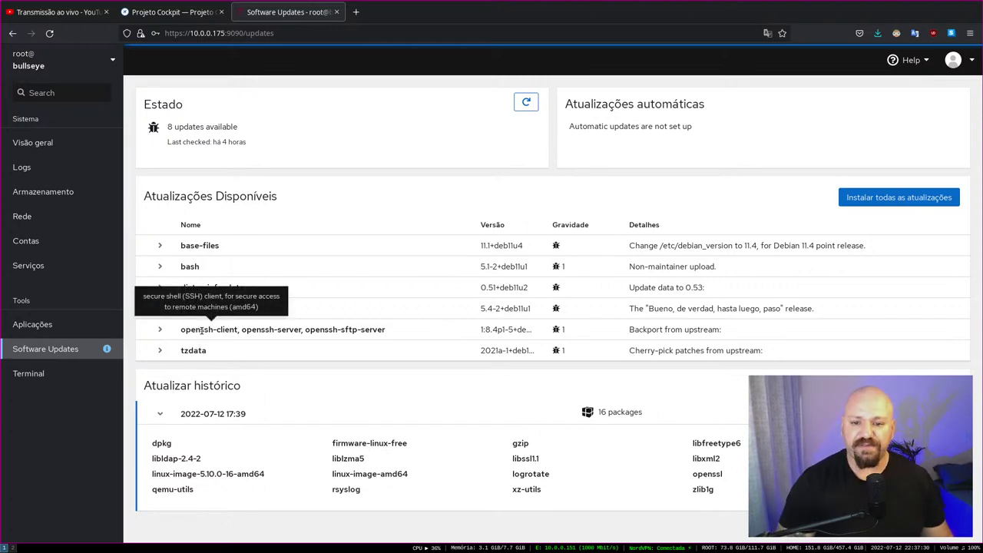
Expand the openssh packages update and open its linked bug report 1004427 in a new browser tab
left_click(160, 330)
scroll(164, 327, "down", 2)
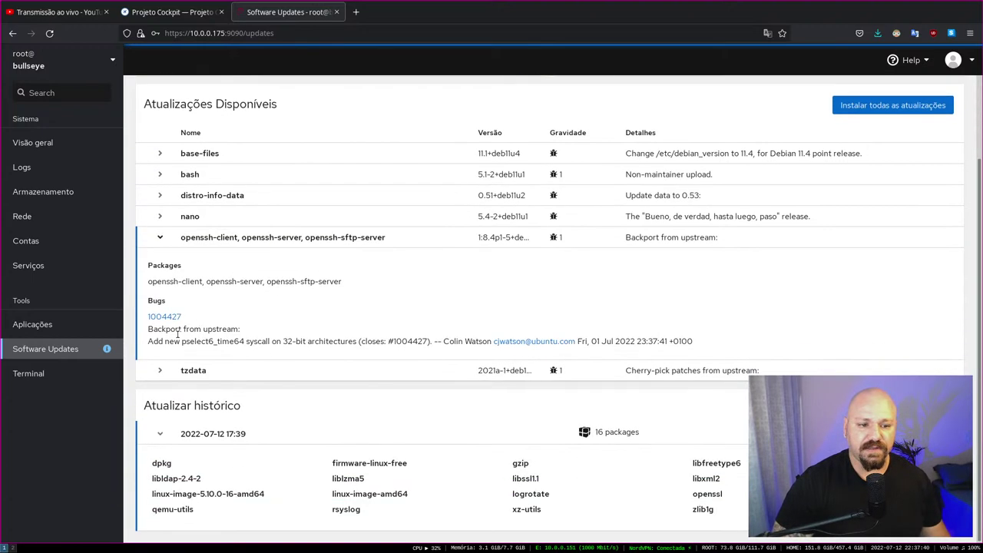
right_click(168, 318)
left_click(185, 325)
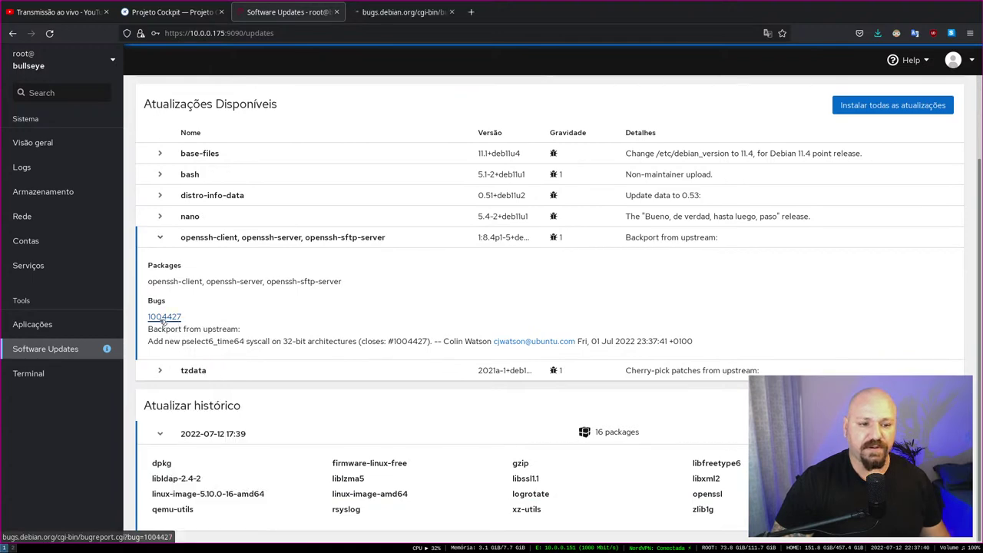
key("ctrl+Tab")
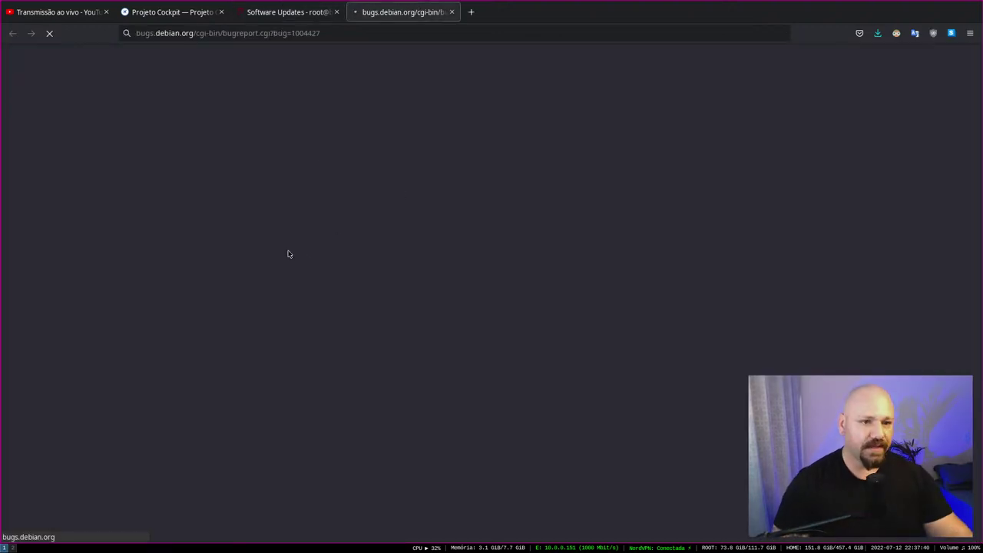
Look through the openssh-server bug report, close its tab, and collapse the openssh update details
scroll(380, 272, "down", 8)
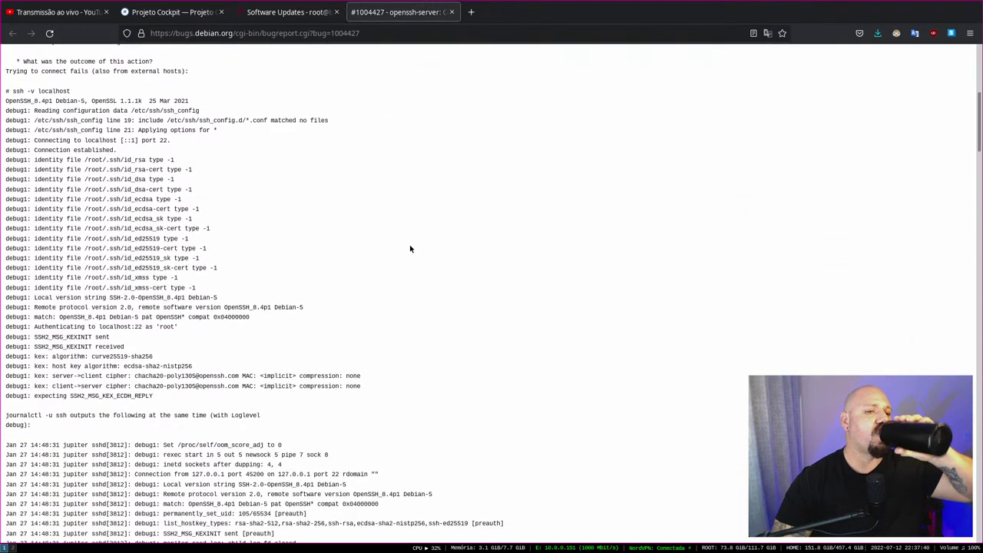
scroll(409, 243, "down", 6)
scroll(411, 242, "up", 8)
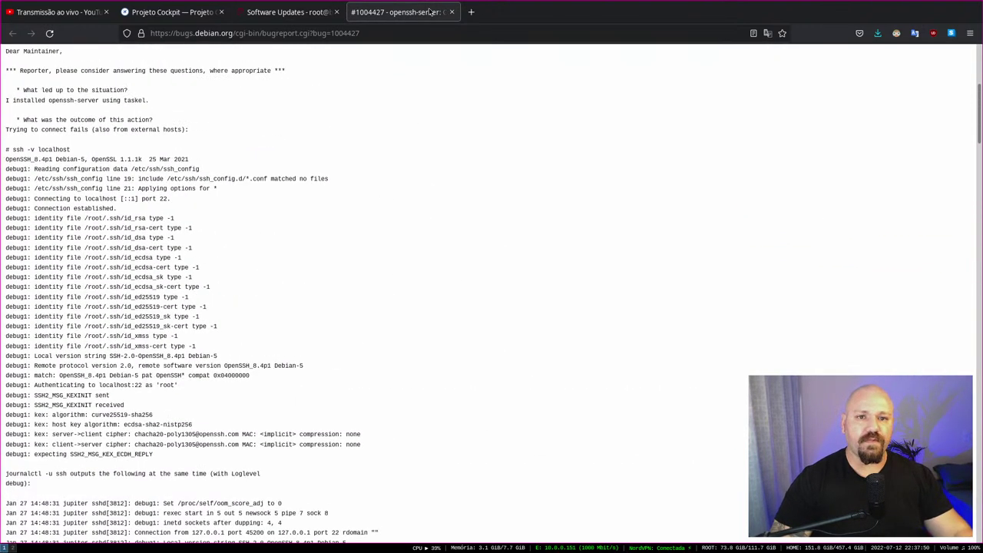
left_click(452, 11)
left_click(159, 237)
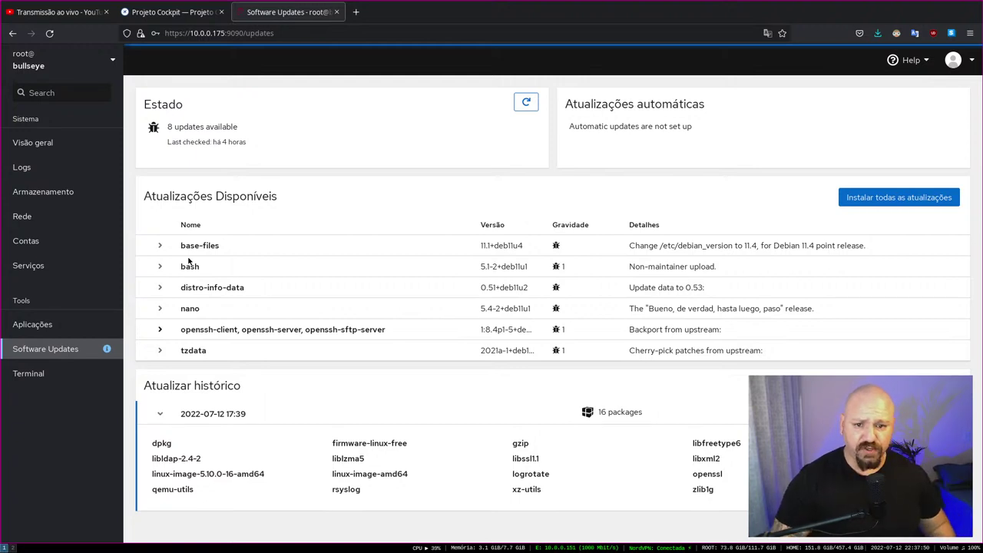
triple_click(624, 412)
left_click_drag(231, 458, 733, 501)
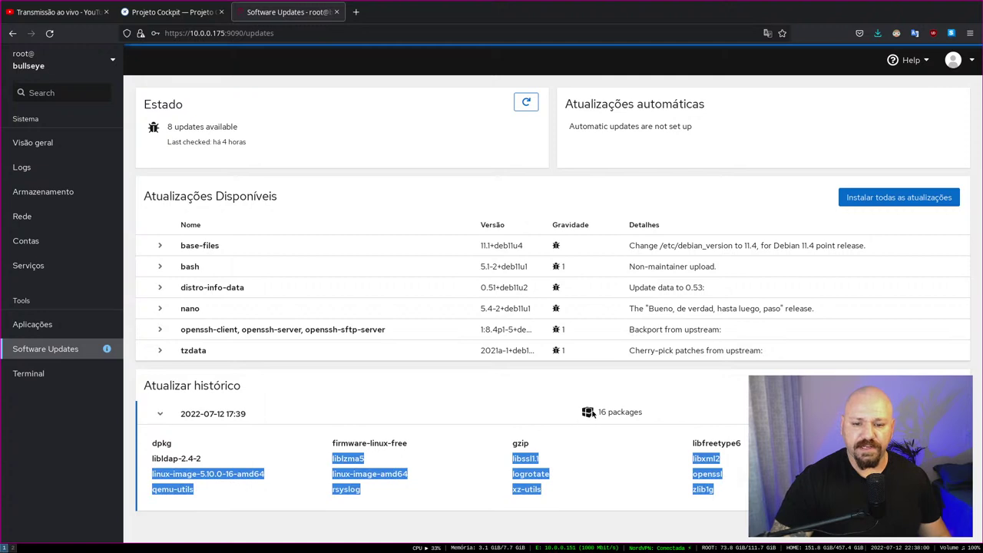
left_click(595, 413)
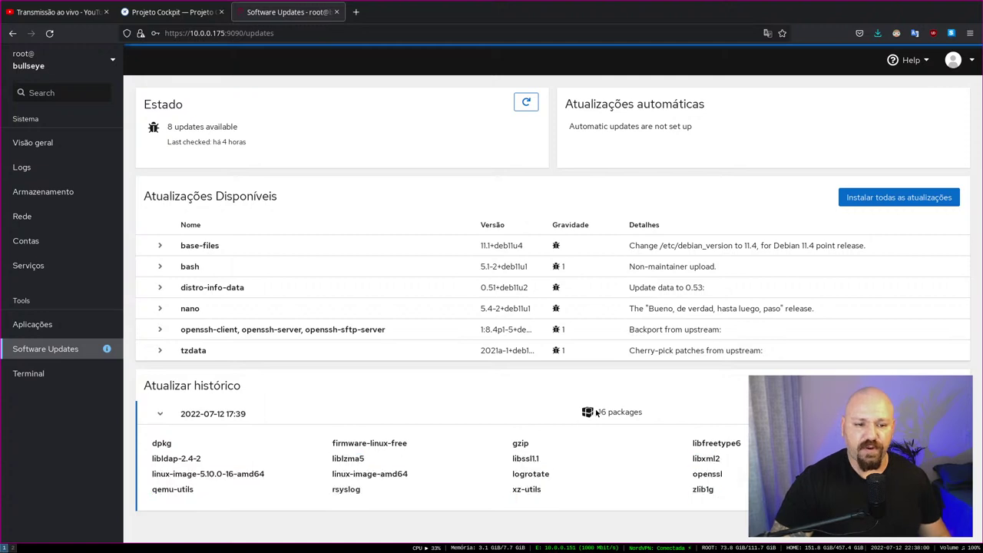
Install all available updates, open the update log during installation, and skip the system reboot
left_click(904, 200)
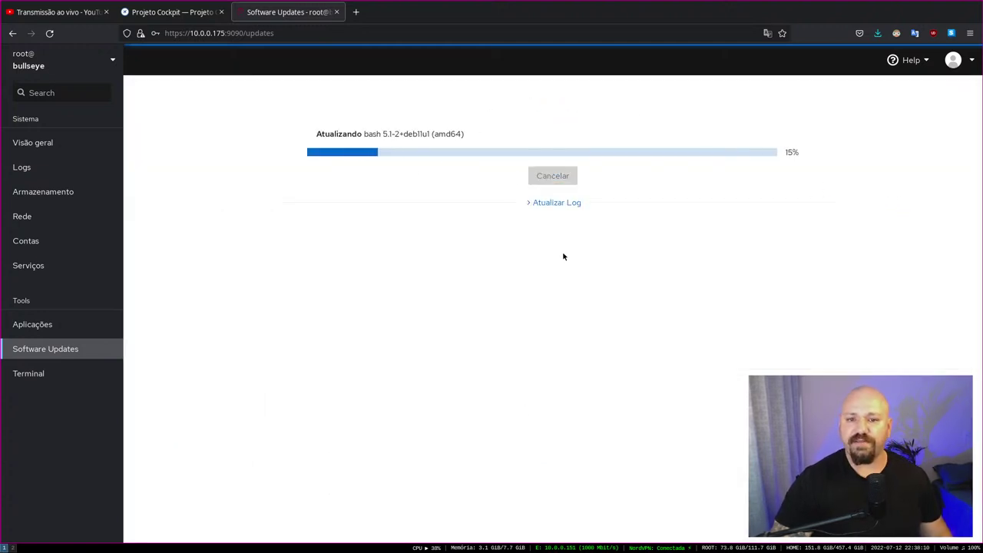
left_click(551, 203)
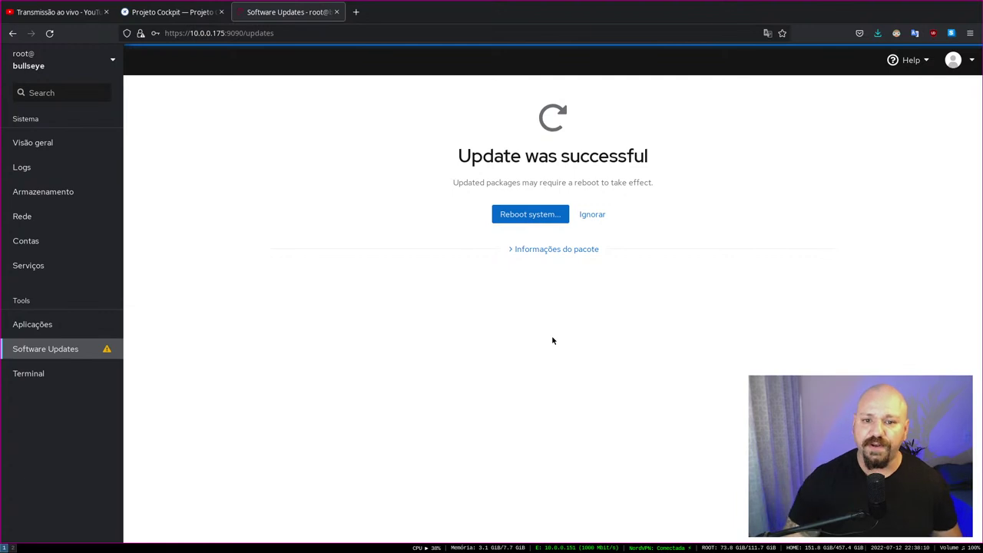
left_click(592, 215)
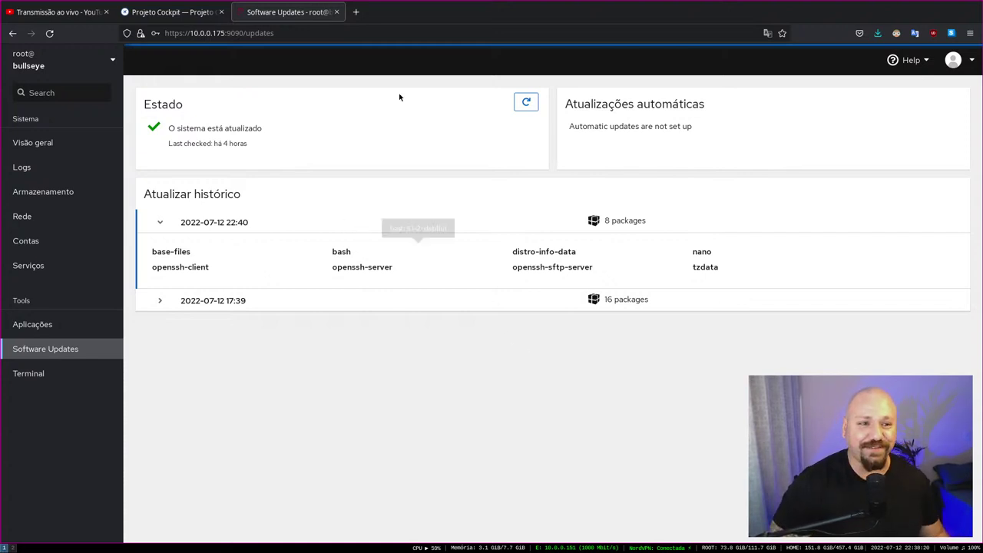
Review the system's update status and check again for available updates
left_click_drag(171, 127, 263, 129)
left_click(251, 157)
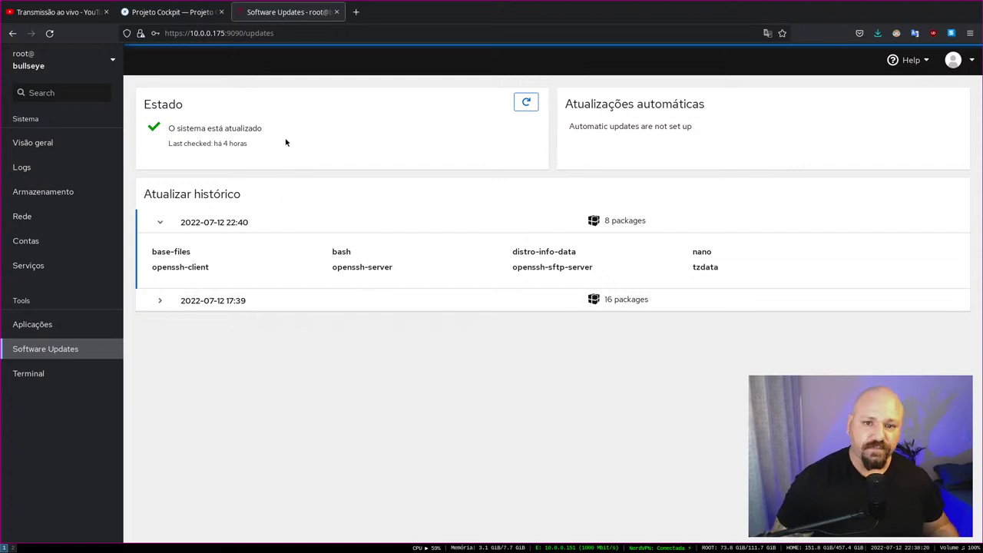
left_click(529, 102)
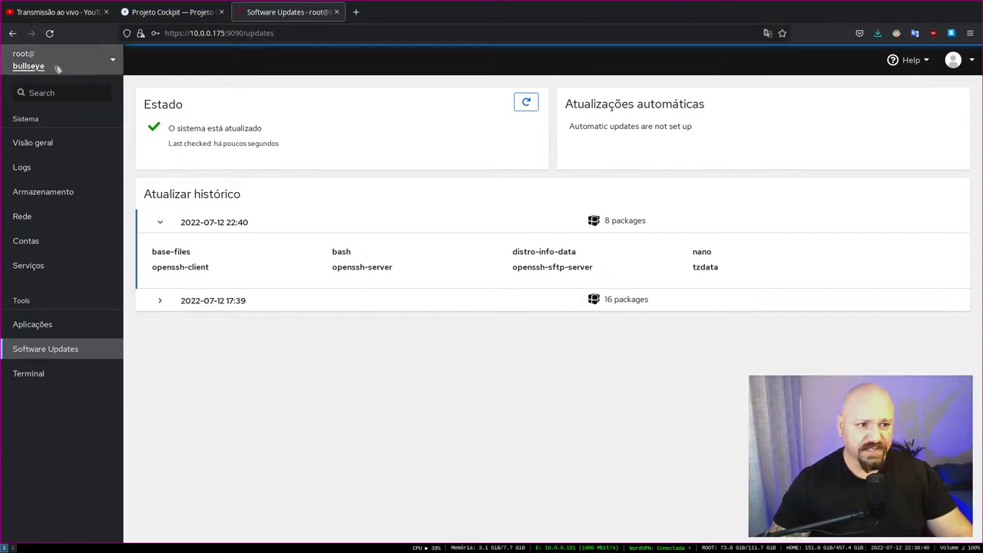
Switch to the terminal workspace and log out of both the root shell and the Vagrant SSH session on bullseye
left_click(13, 549)
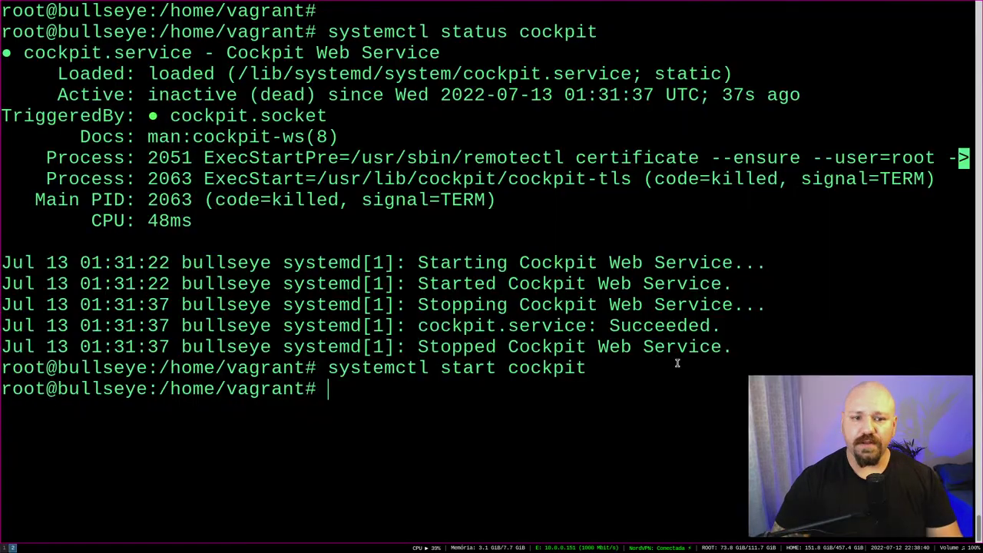
key("ctrl+l")
key("Return")
key("ctrl+d")
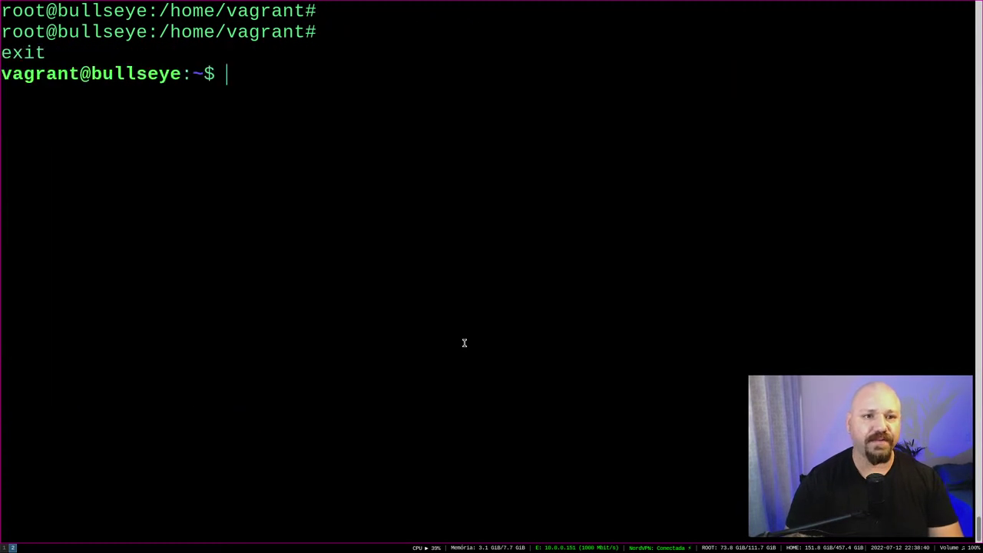
key("ctrl+l")
key("Return")
type("ls")
key("Return")
key("ctrl+d")
key("ctrl+l")
key("Return")
List the Vagrant directories and change into the debian2 directory beside the current one
type("ls")
key("Return")
type("cd ..")
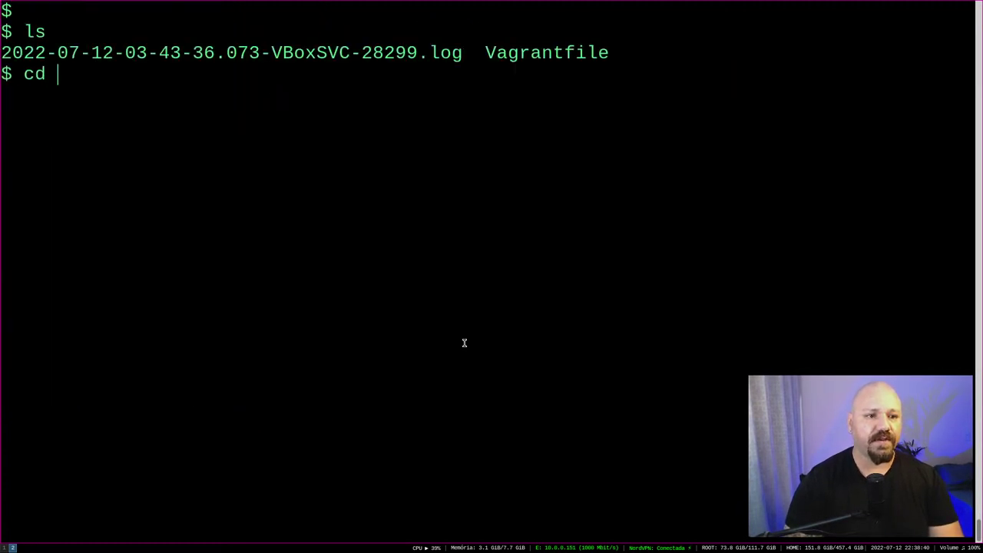
key("Return")
type("ls")
key("Return")
type("cd debian")
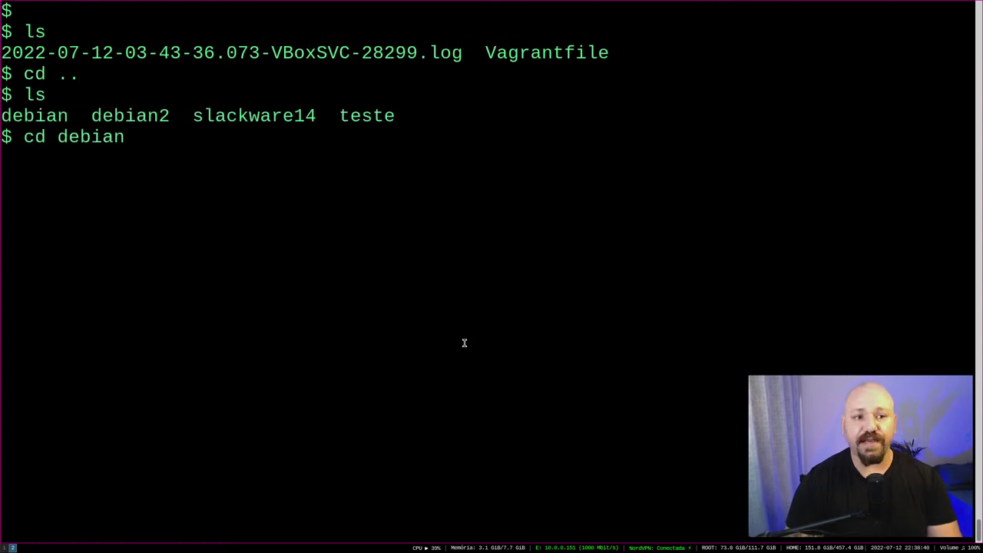
type("2")
key("Tab")
key("Return")
Boot the debian2 virtual machine with vagrant up
type("vagrant up")
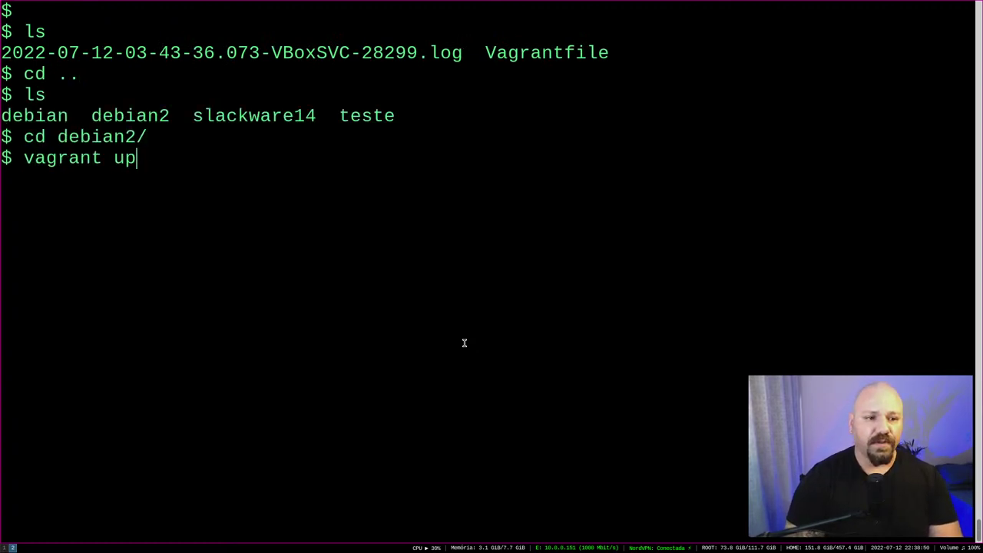
key("Return")
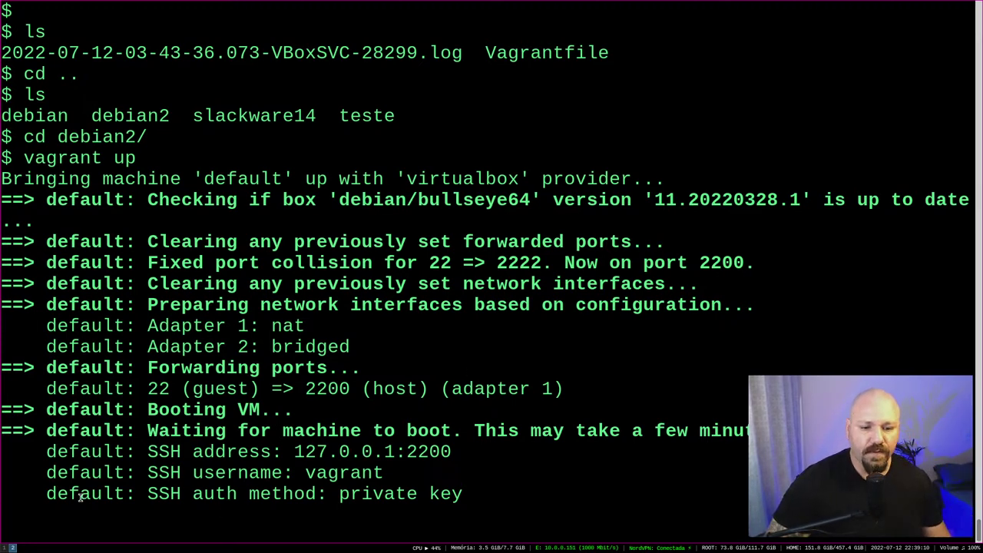
left_click_drag(46, 493, 303, 489)
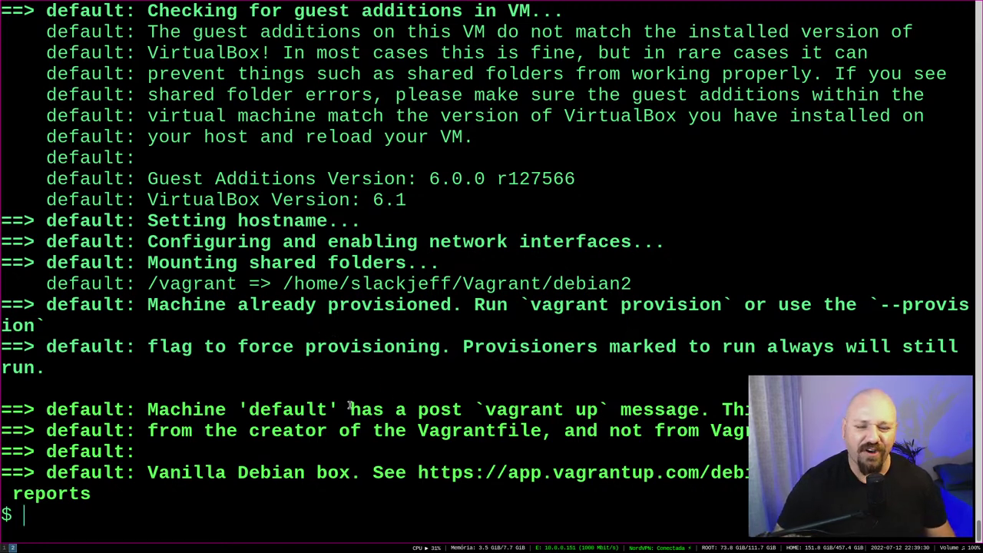
Clear the terminal and list all Vagrant environments with vagrant global-status
key("ctrl+l")
type("vat")
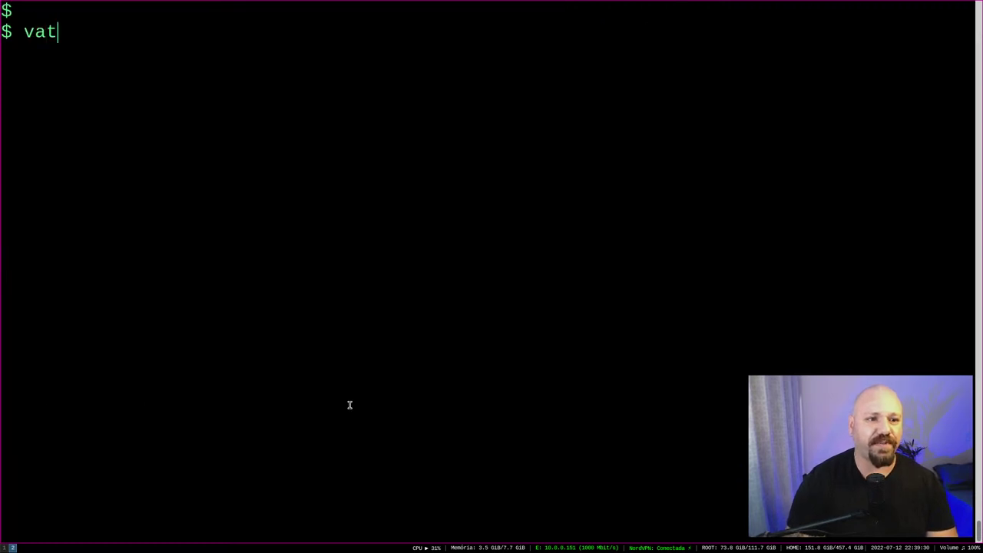
key("BackSpace")
type("grant ")
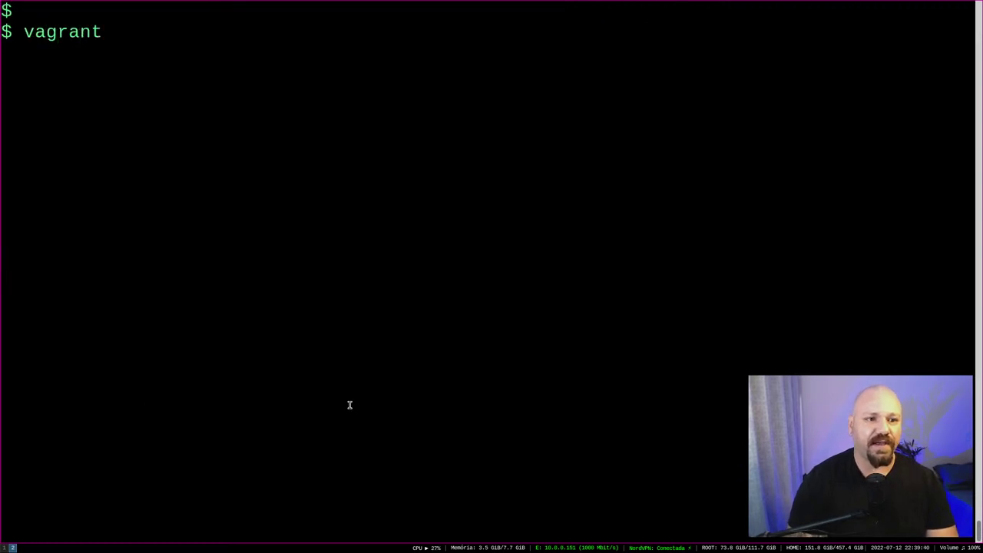
type("fgl")
key("BackSpace")
key("BackSpace")
key("BackSpace")
type("global-st")
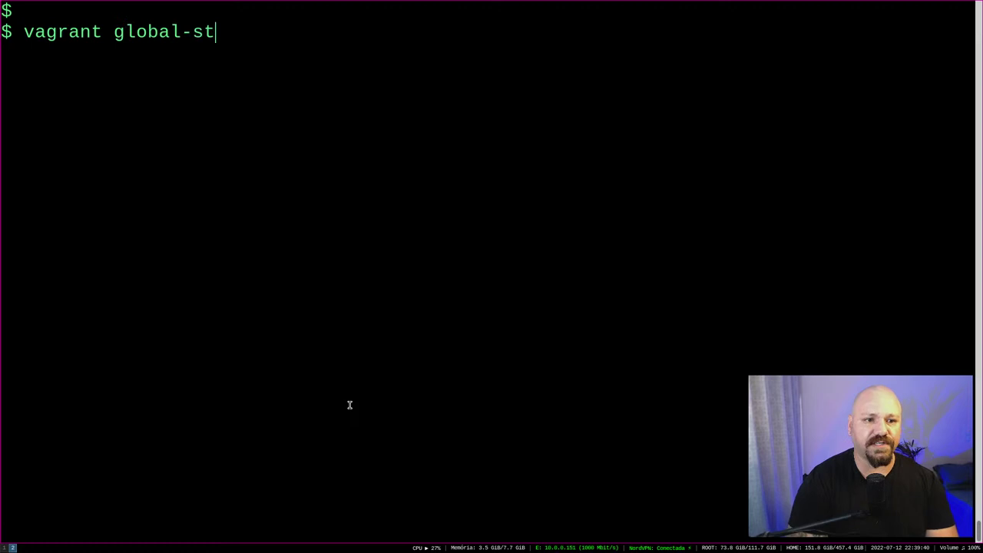
type("atus")
key("Return")
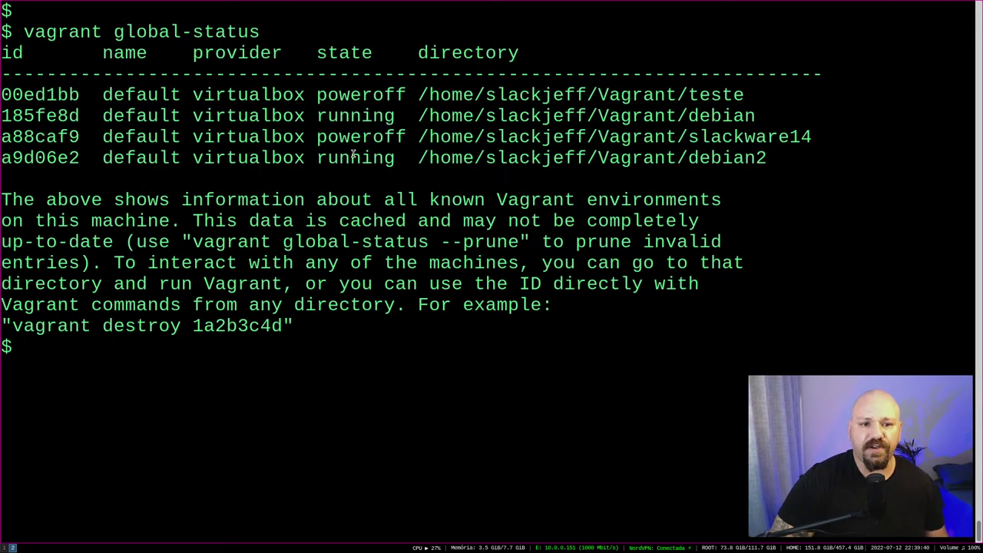
Examine the state and directory entries of the debian and debian2 machines
double_click(353, 157)
double_click(714, 116)
left_click(705, 157)
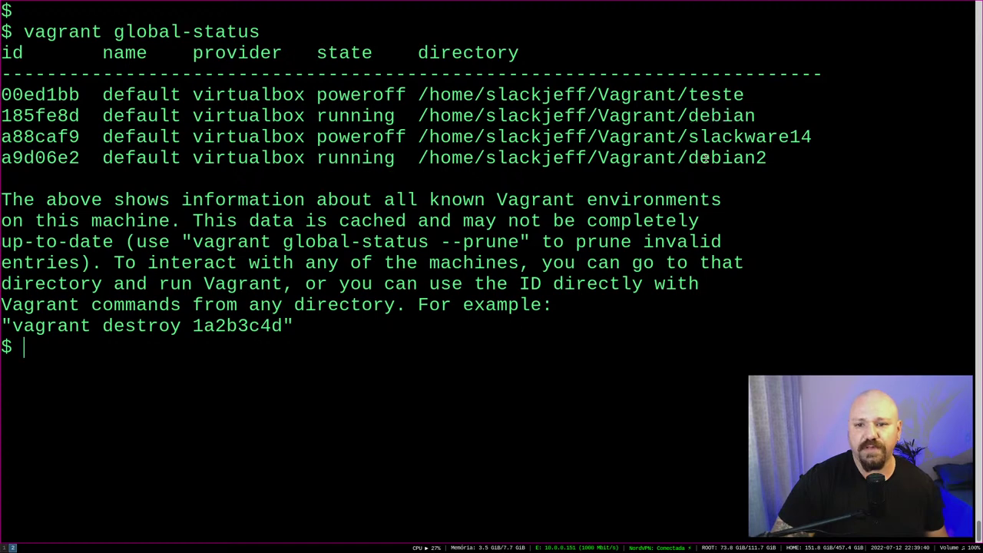
left_click_drag(705, 157, 777, 158)
left_click(412, 165)
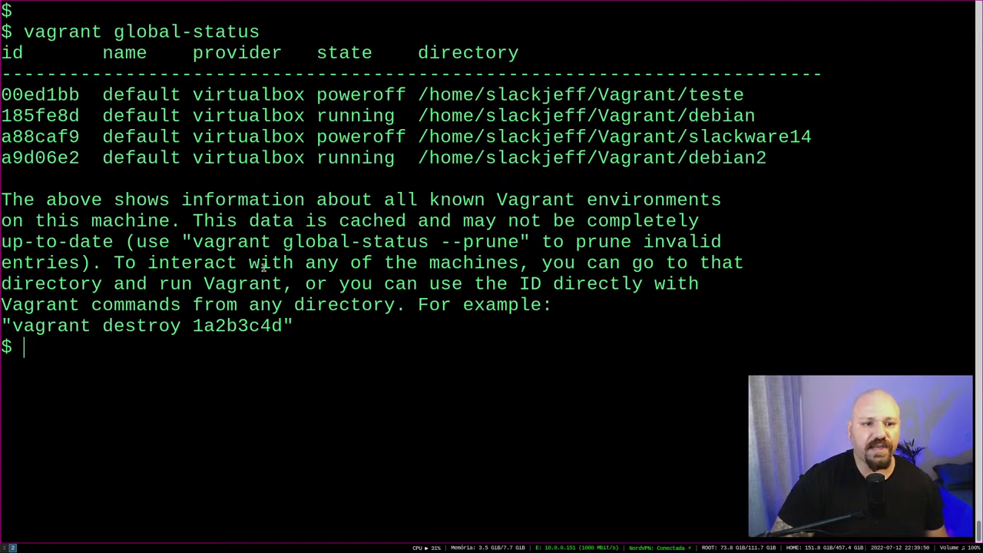
Connect to the debian2 machine with vagrant ssh and clear its terminal
type("vagrant ")
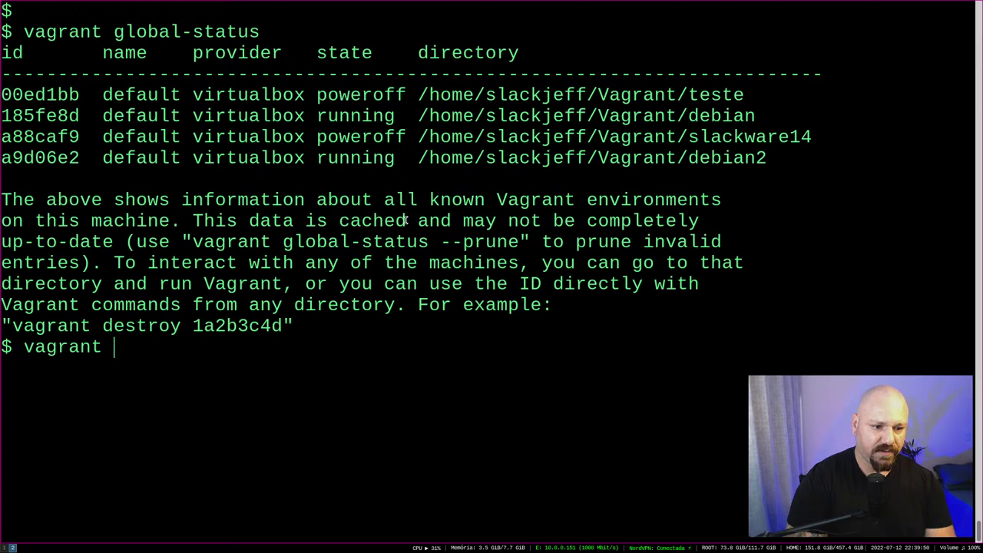
type("ssh")
key("Return")
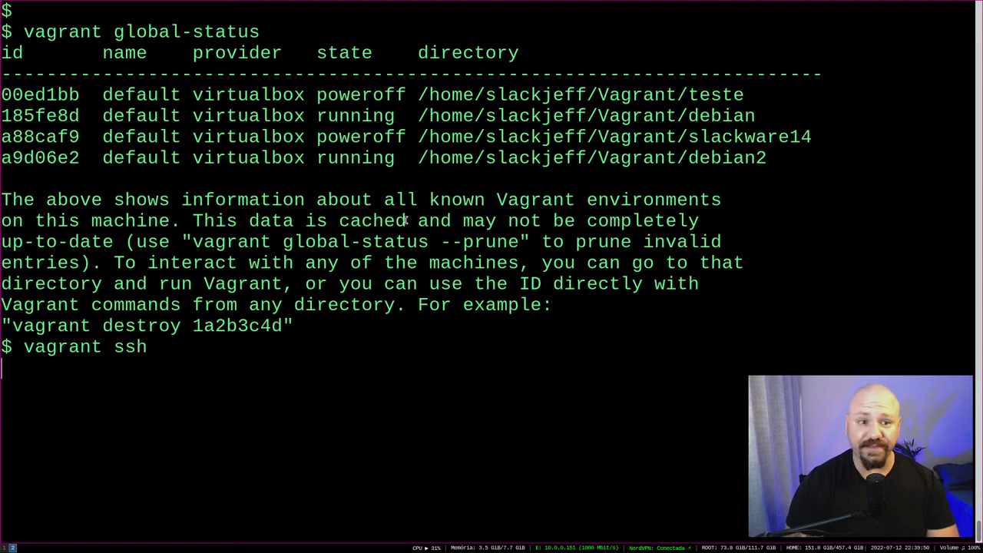
key("ctrl+l")
key("Return")
type("oi")
key("BackSpace")
key("BackSpace")
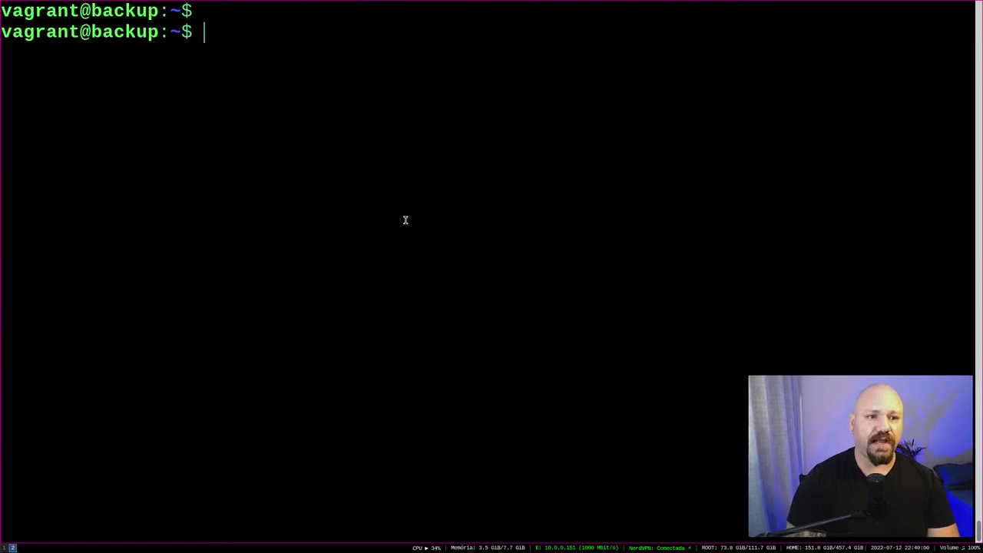
Show the backup machine's network interfaces with ip a and examine the eth1 address
type("ip s")
key("BackSpace")
type("a")
key("Return")
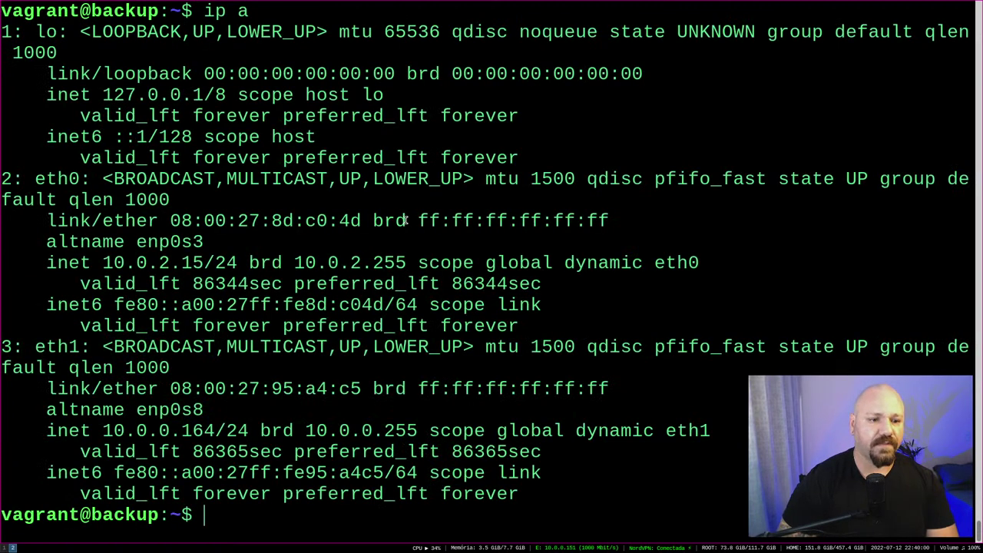
double_click(58, 347)
left_click(107, 426)
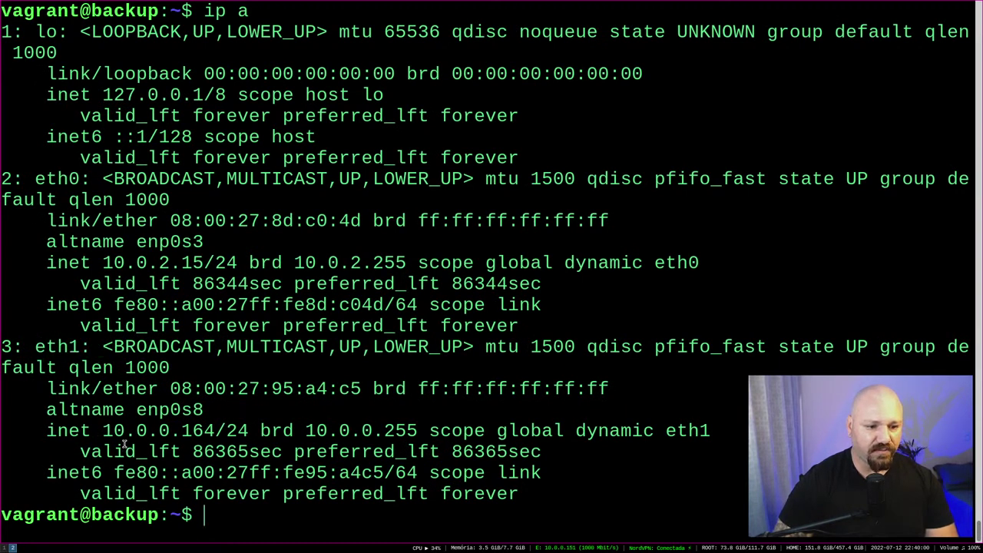
left_click_drag(103, 430, 215, 430)
left_click_drag(147, 431, 170, 430)
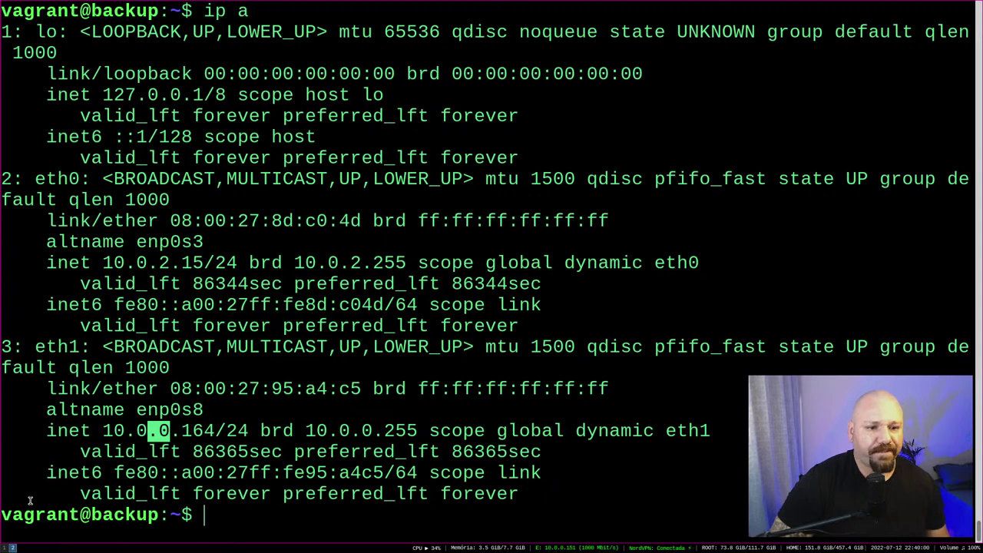
Copy the eth1 IP address 10.0.0.164, leaving out the subnet suffix
left_click_drag(103, 430, 215, 430)
right_click(216, 430)
left_click(268, 310)
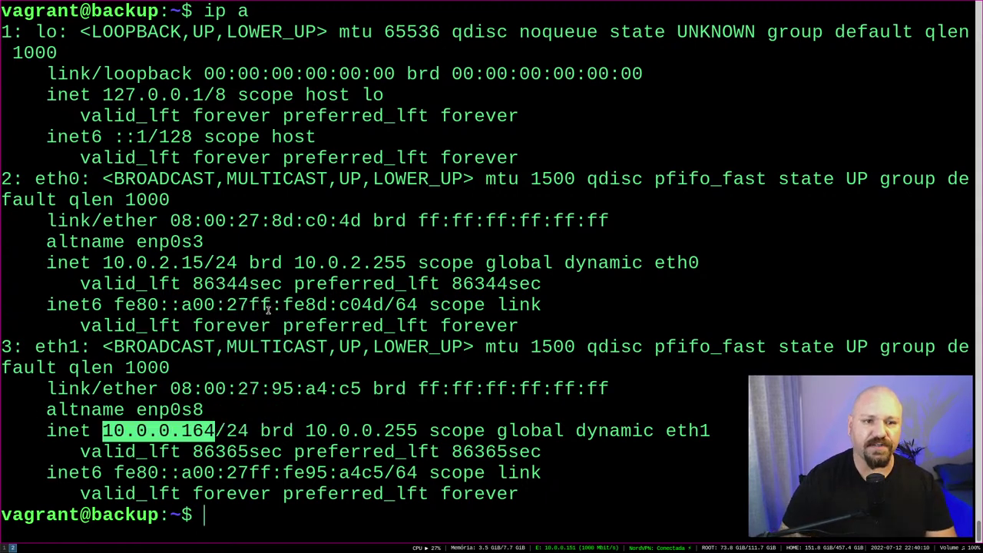
Ping 10.0.0.164 from a new terminal window to test its reachability
key("super+Return")
type("ping")
key("ctrl+shift+v")
key("Return")
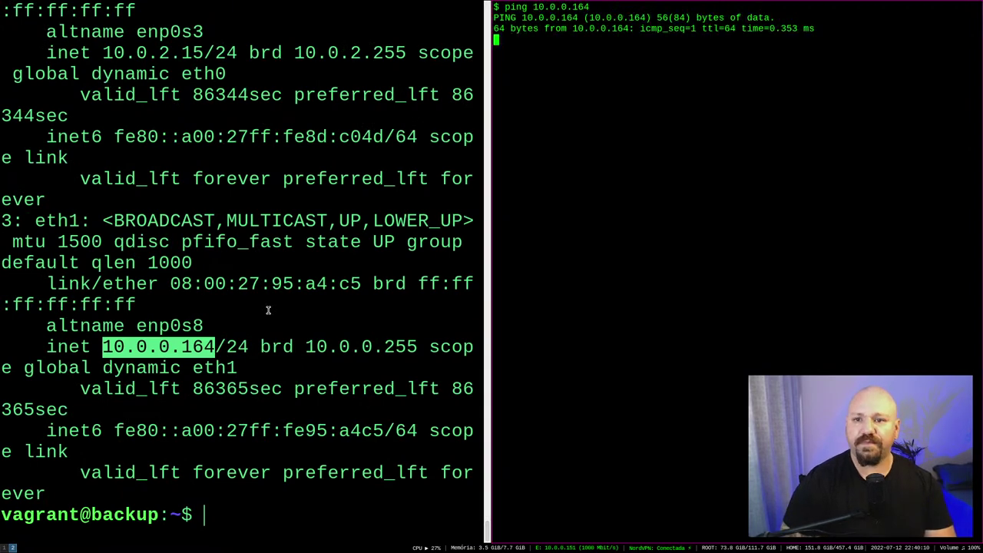
Close the ping terminal and switch back to the browser to show Cockpit's host list
key("super+shift+q")
key("super+1")
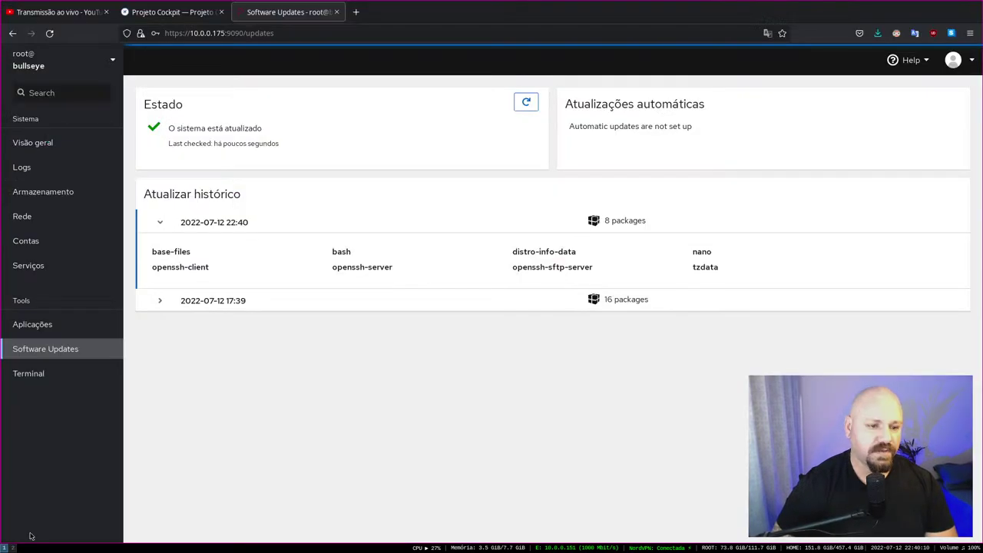
left_click(110, 61)
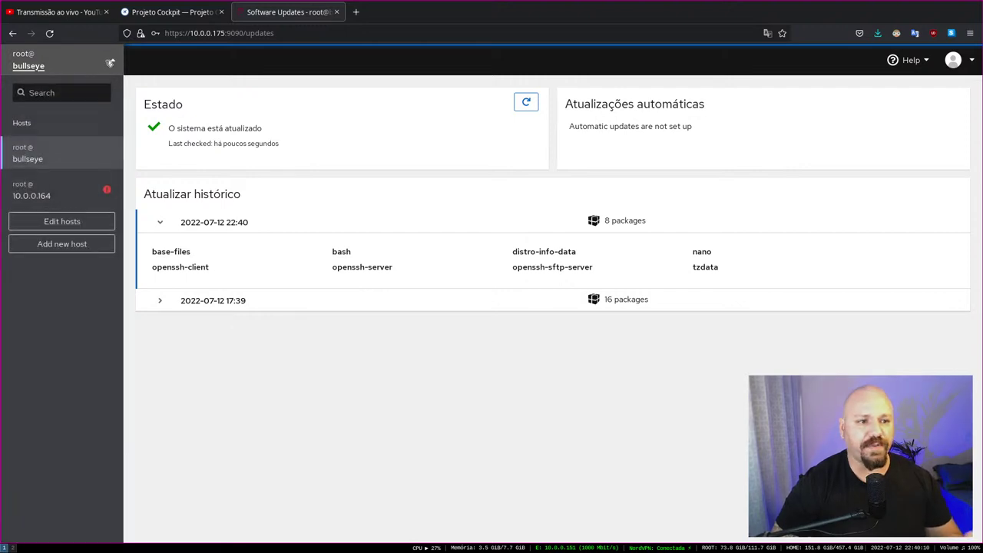
Try to add 10.0.0.164 as a new host with user name root and a cyan colour, and cancel the dialog
left_click(82, 247)
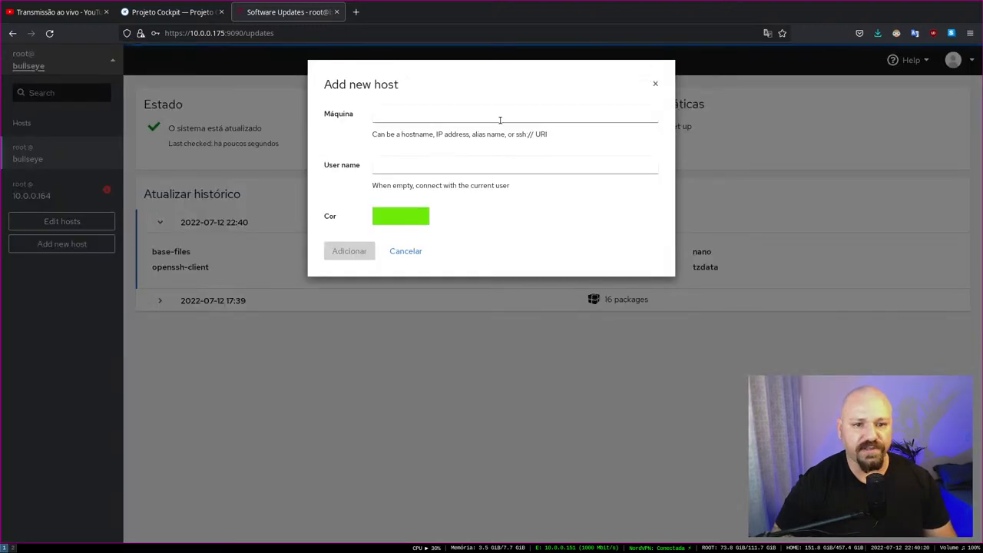
left_click(440, 116)
key("ctrl+v")
left_click(395, 178)
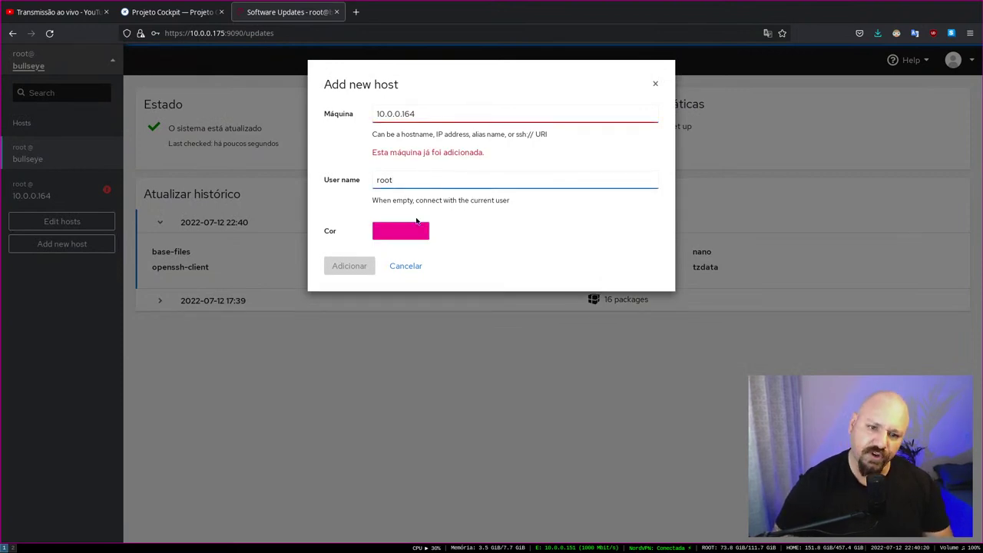
left_click(417, 225)
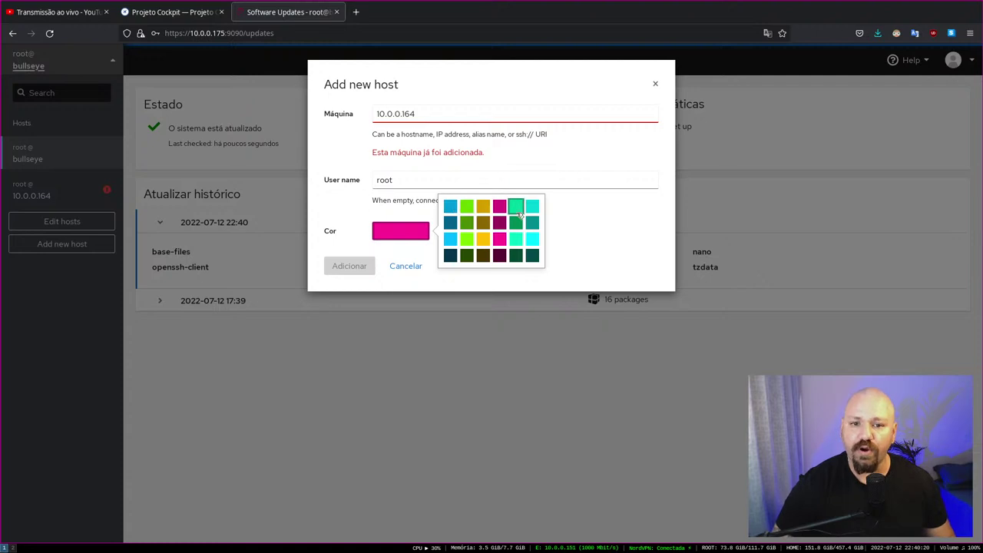
left_click(531, 239)
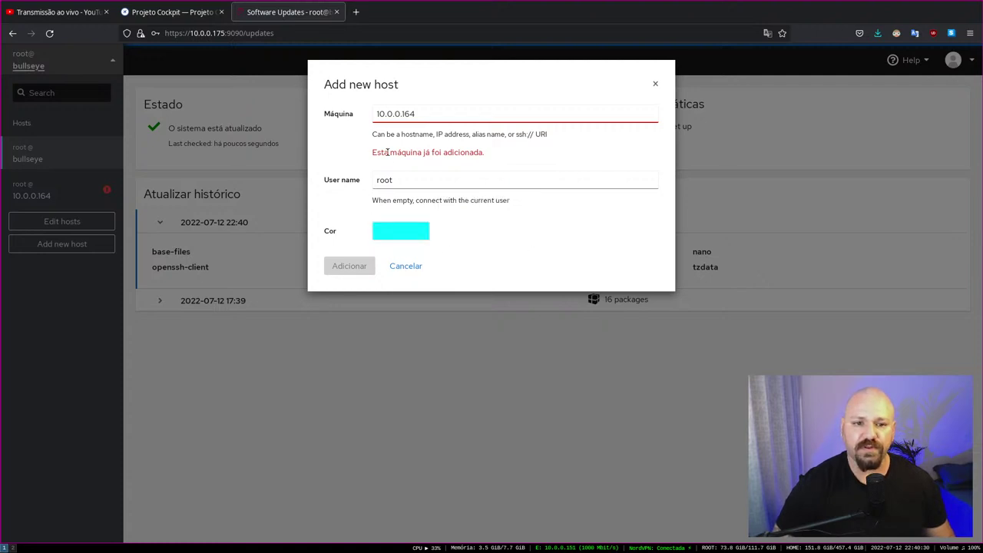
left_click(400, 265)
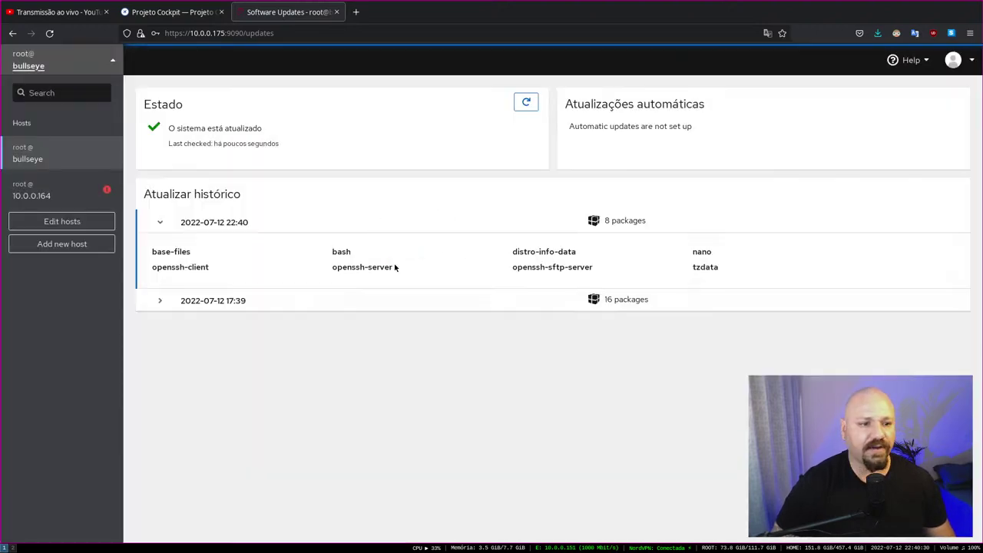
Connect to the existing host 10.0.0.164 and reopen the host list
left_click(38, 157)
left_click(46, 194)
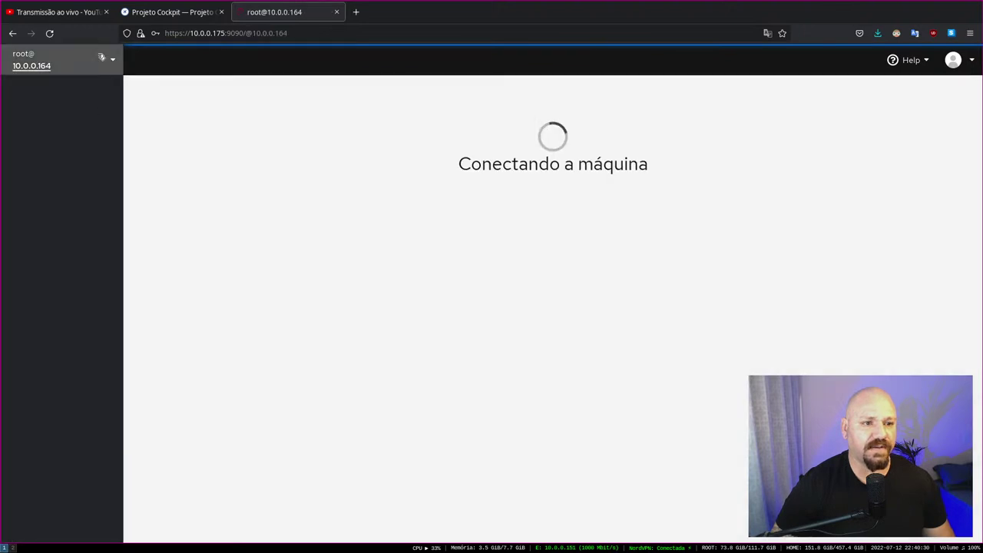
left_click(112, 62)
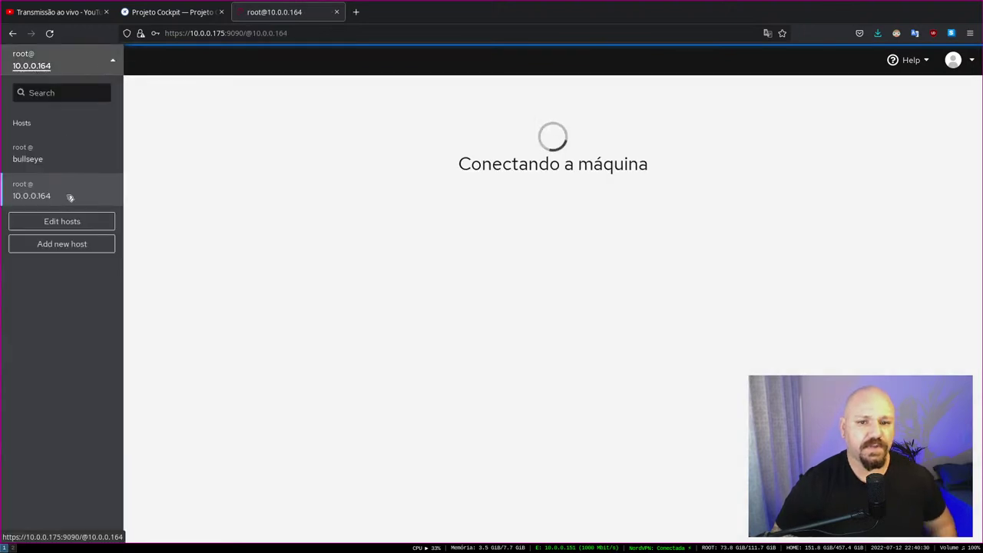
Log in to 10.0.0.164 with the root account's password and decline saving the password in the browser
left_click(554, 222)
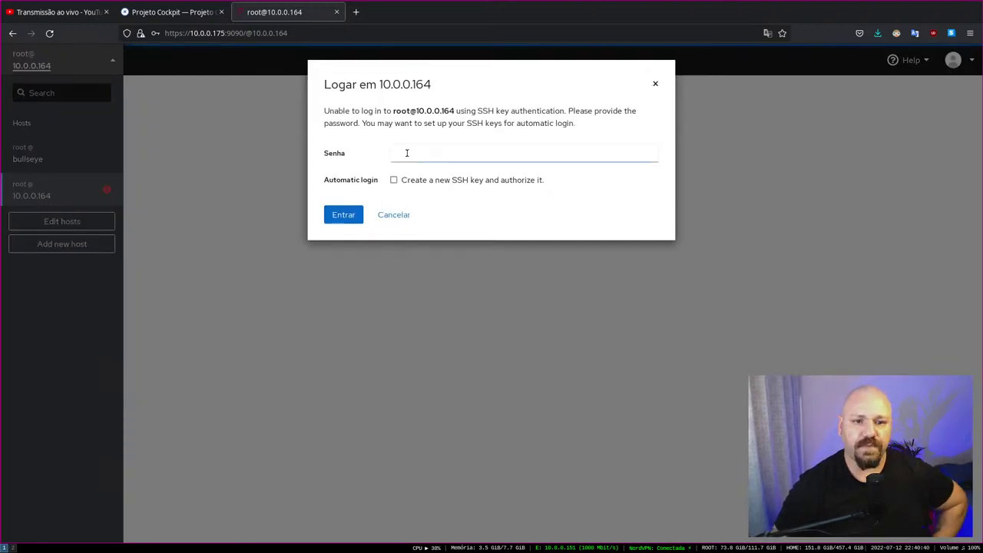
left_click(411, 153)
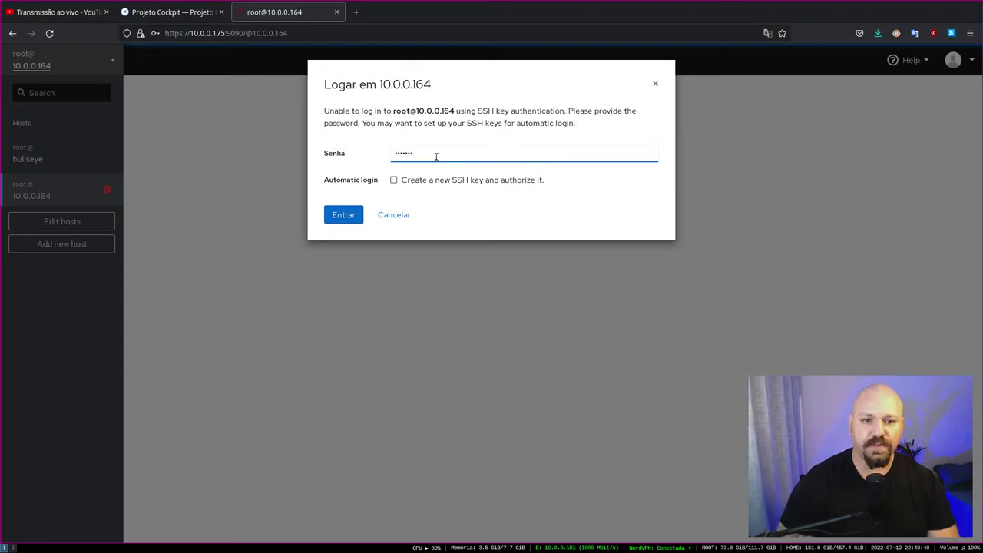
left_click(349, 215)
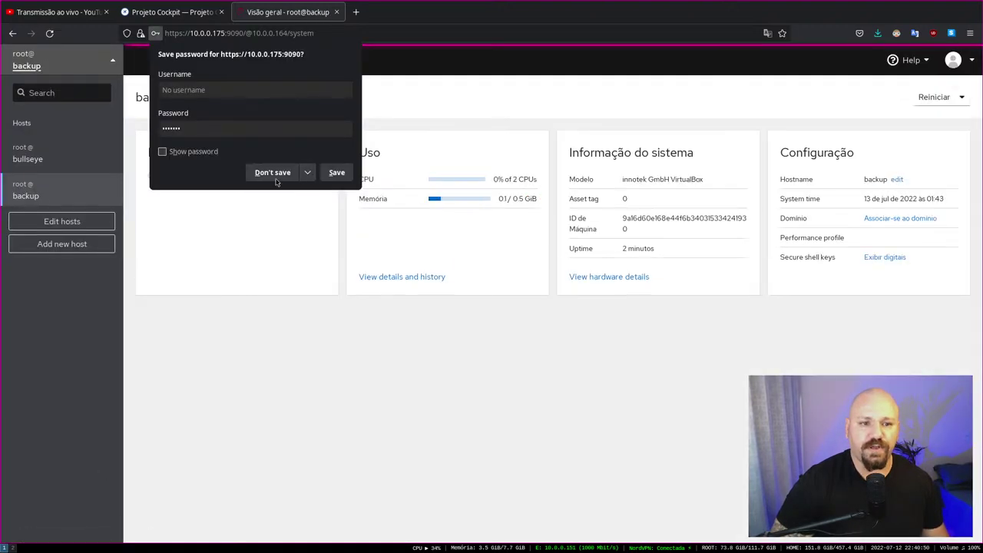
left_click(274, 175)
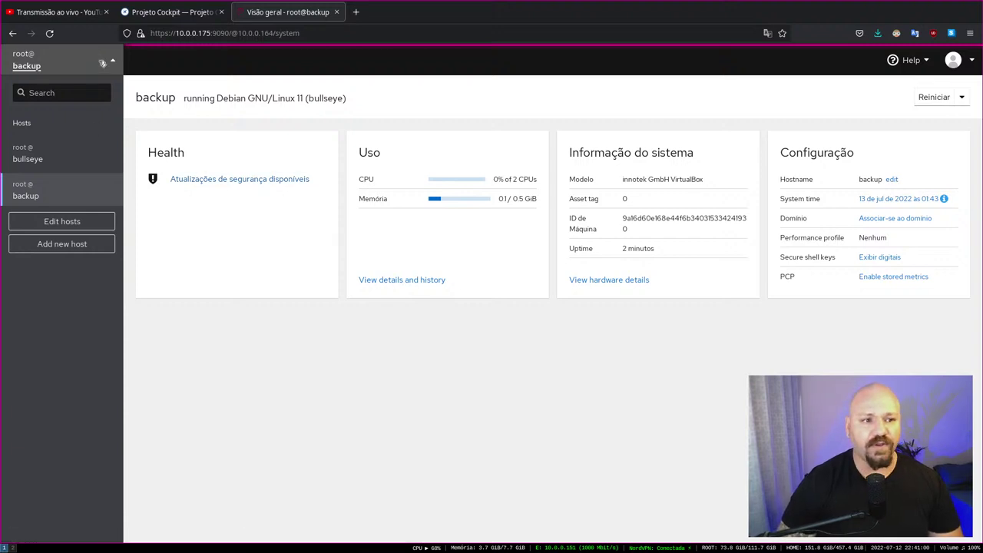
Switch to the bullseye host and back to the backup host to compare their overview pages
left_click(108, 62)
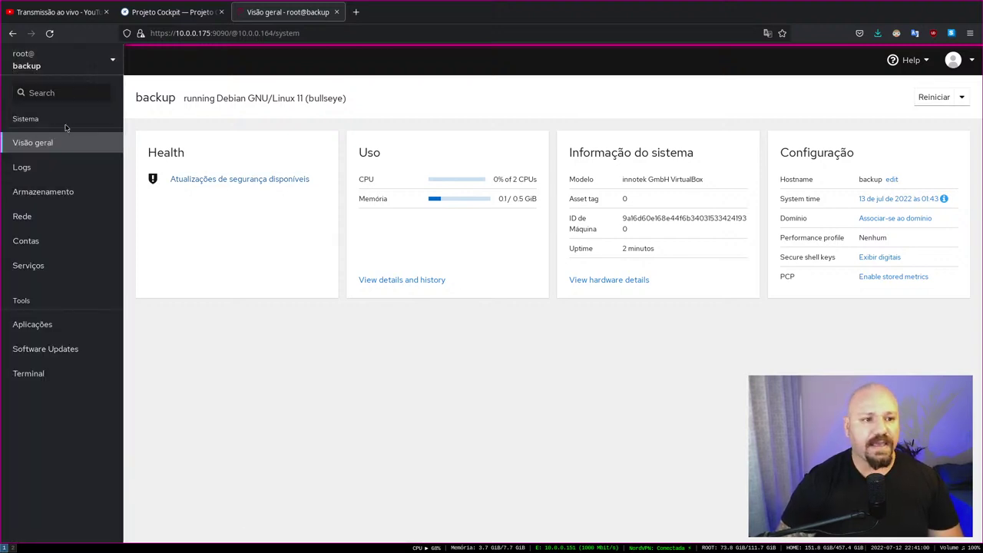
left_click(92, 60)
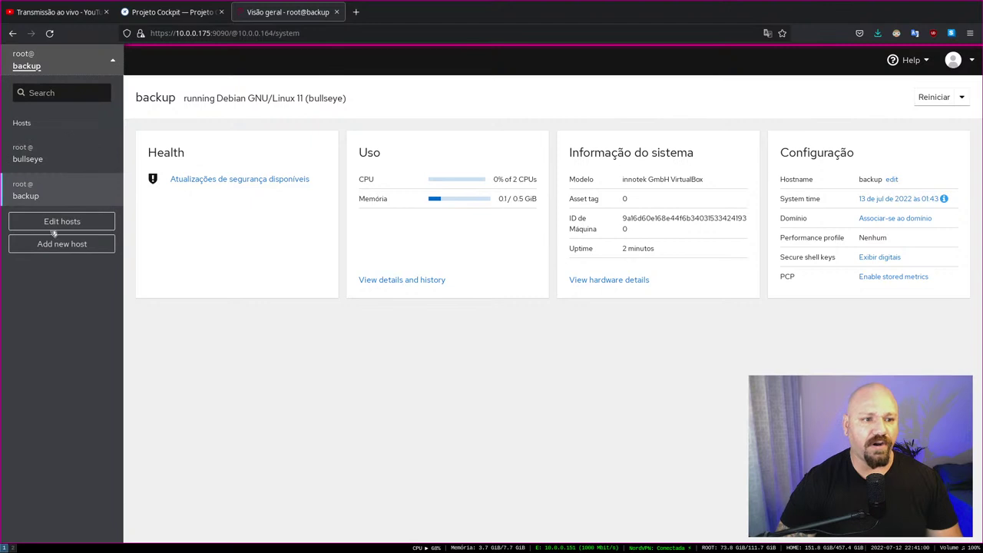
left_click(51, 159)
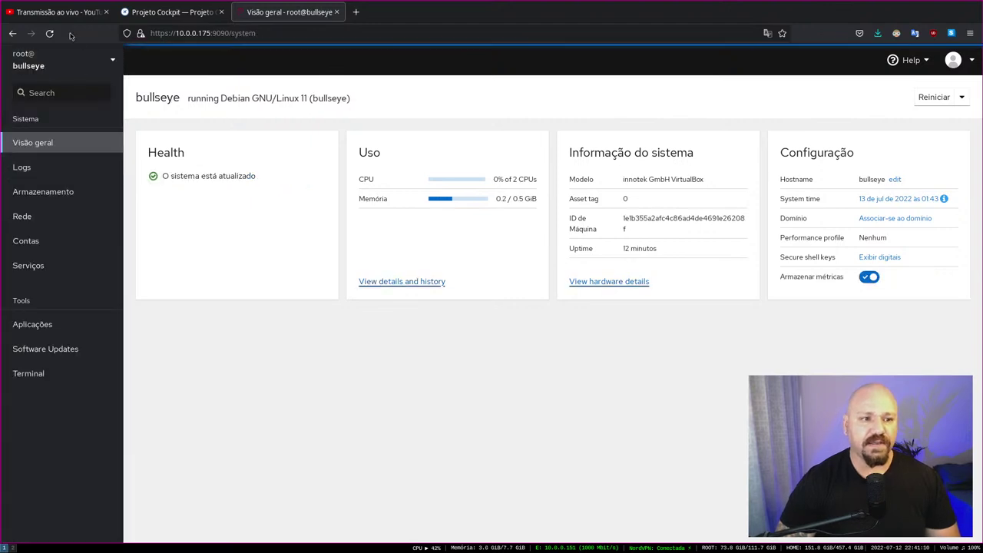
left_click(111, 61)
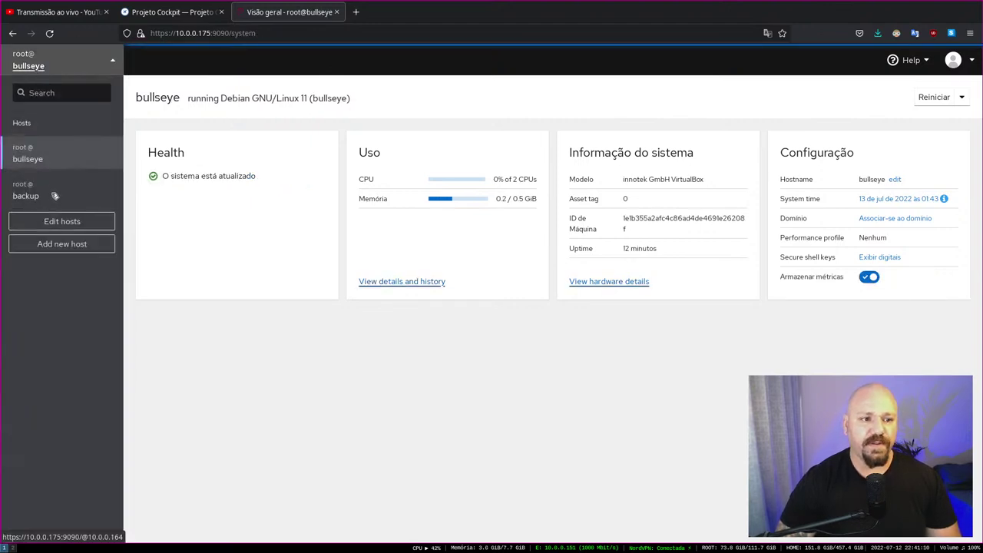
left_click(27, 196)
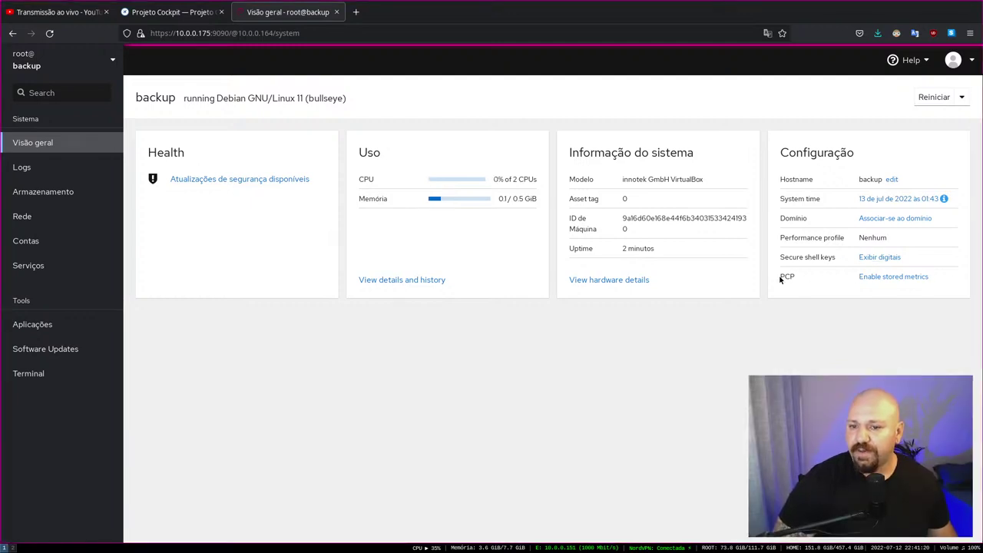
Enable stored metrics on the backup host by installing cockpit-pcp with its additional packages
left_click(871, 277)
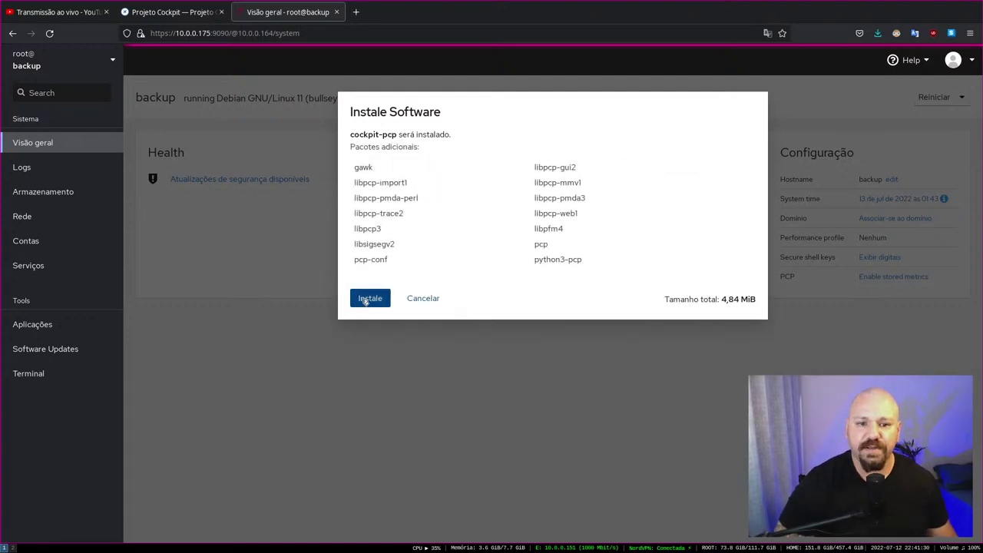
left_click_drag(358, 167, 615, 248)
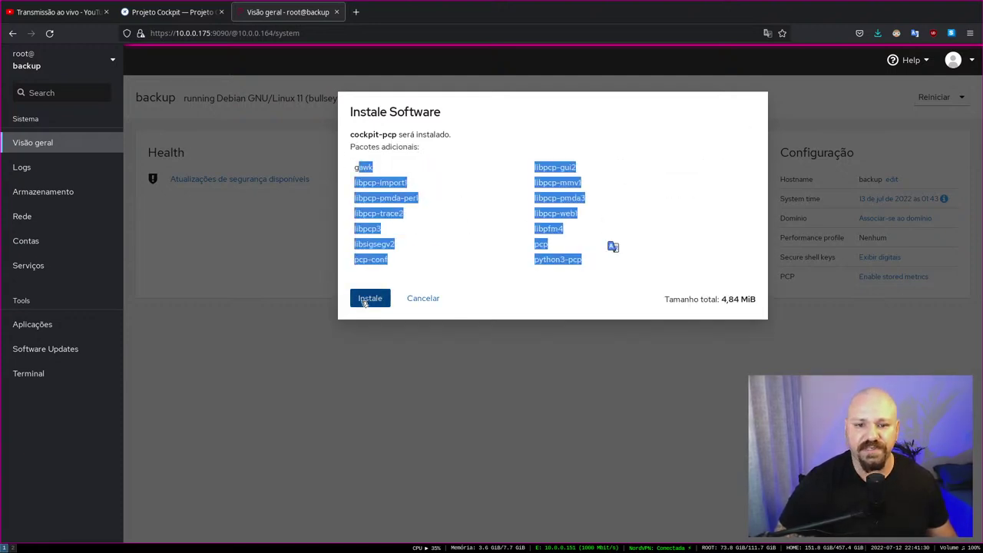
left_click(358, 299)
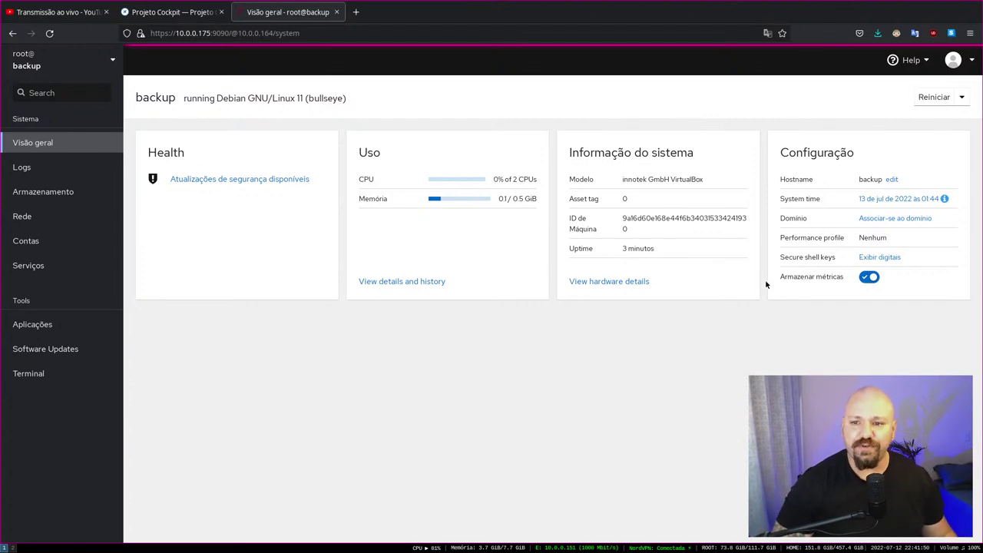
Check the synchronization status of the backup host's system time
left_click(944, 199)
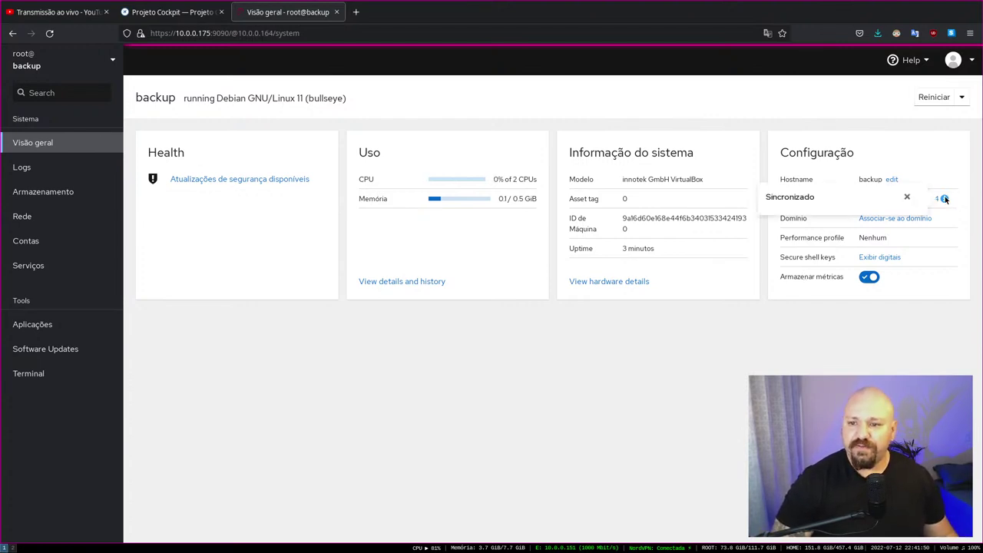
left_click(944, 199)
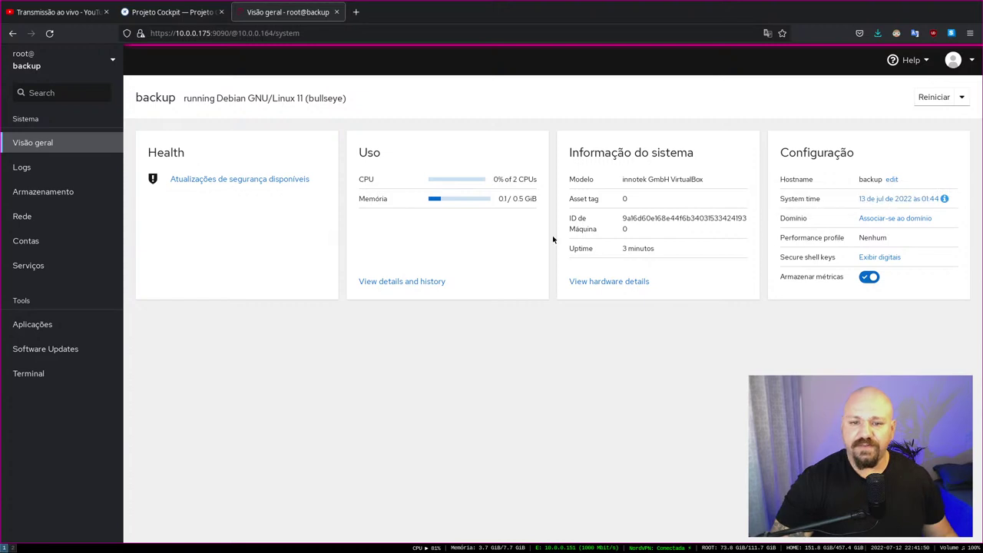
left_click(53, 59)
left_click(112, 64)
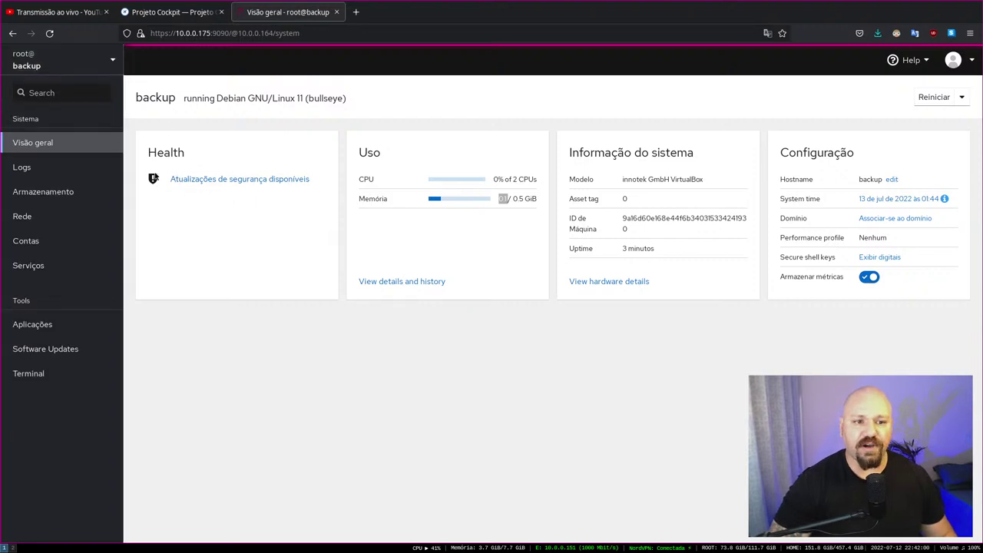
Review the available updates on the backup host, install all of them and skip the system reboot
left_click(243, 179)
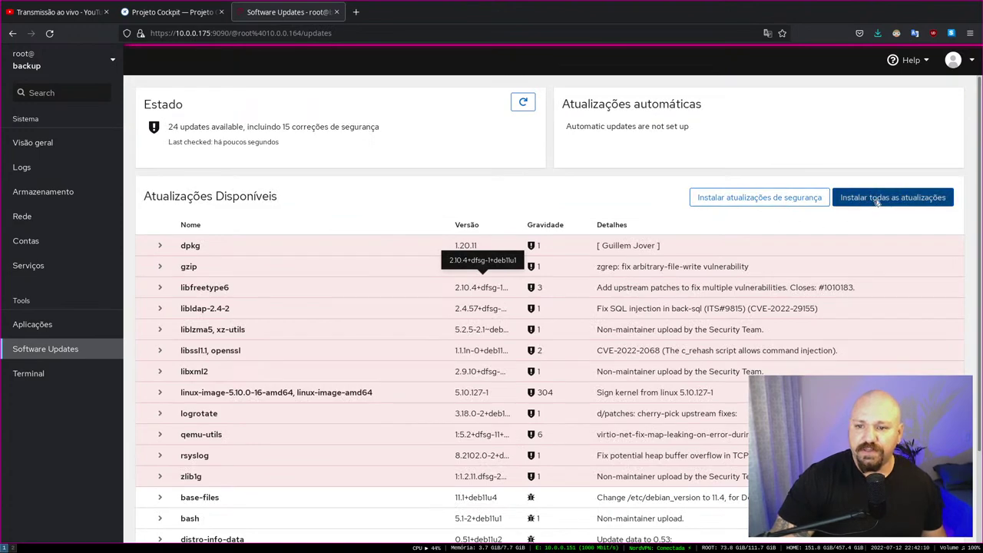
scroll(322, 276, "down", 2)
scroll(309, 206, "down", 1)
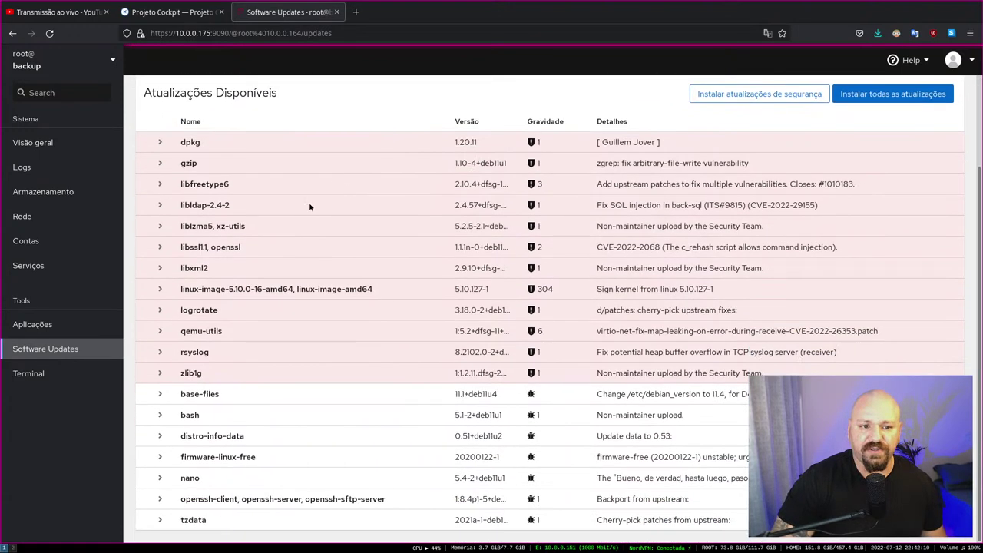
scroll(261, 380, "up", 2)
scroll(323, 338, "down", 2)
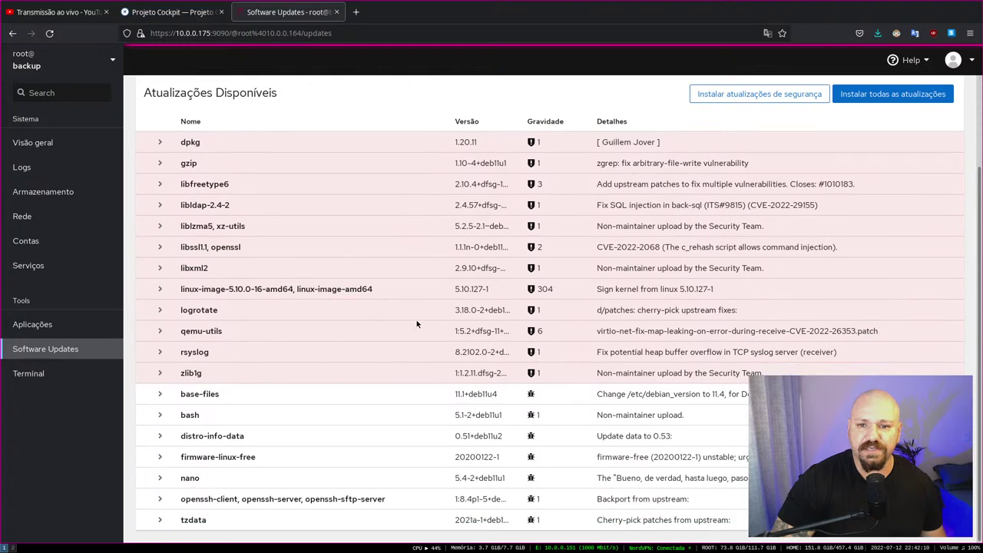
scroll(371, 294, "up", 2)
scroll(371, 293, "down", 2)
scroll(934, 165, "up", 3)
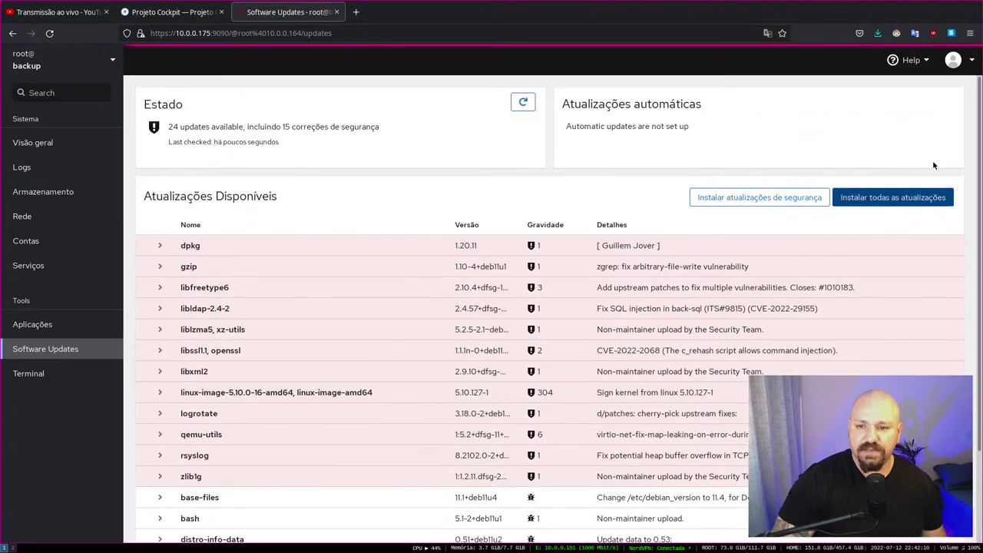
left_click(895, 199)
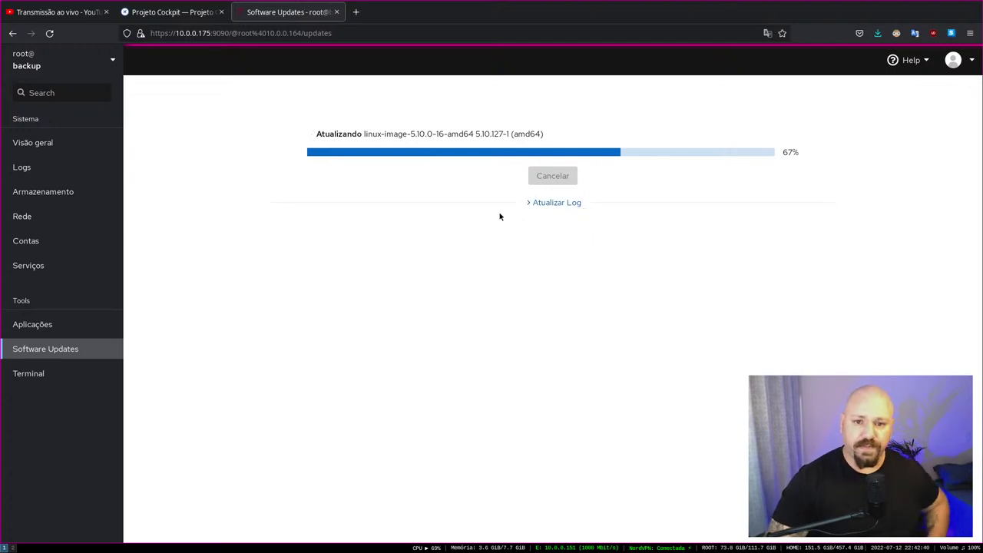
left_click(526, 204)
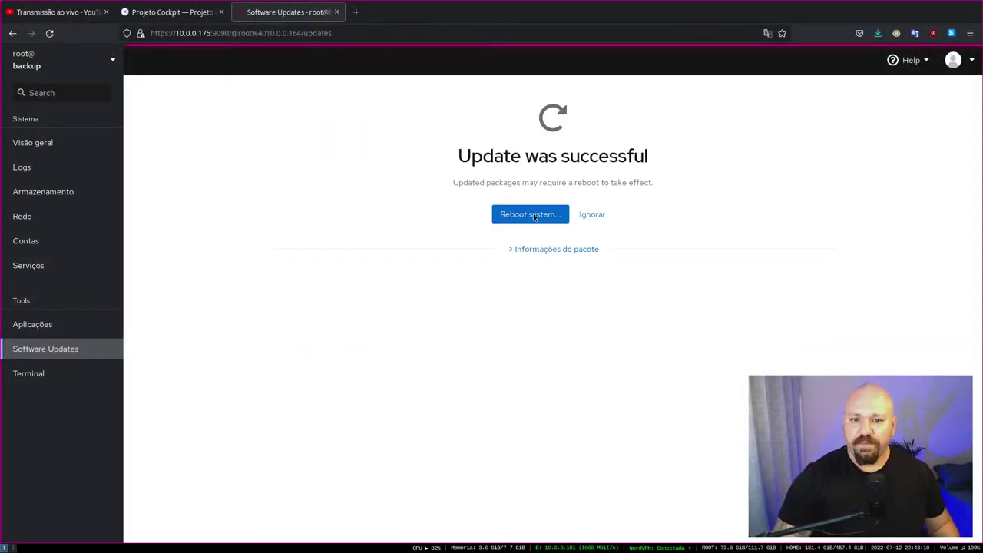
left_click(592, 214)
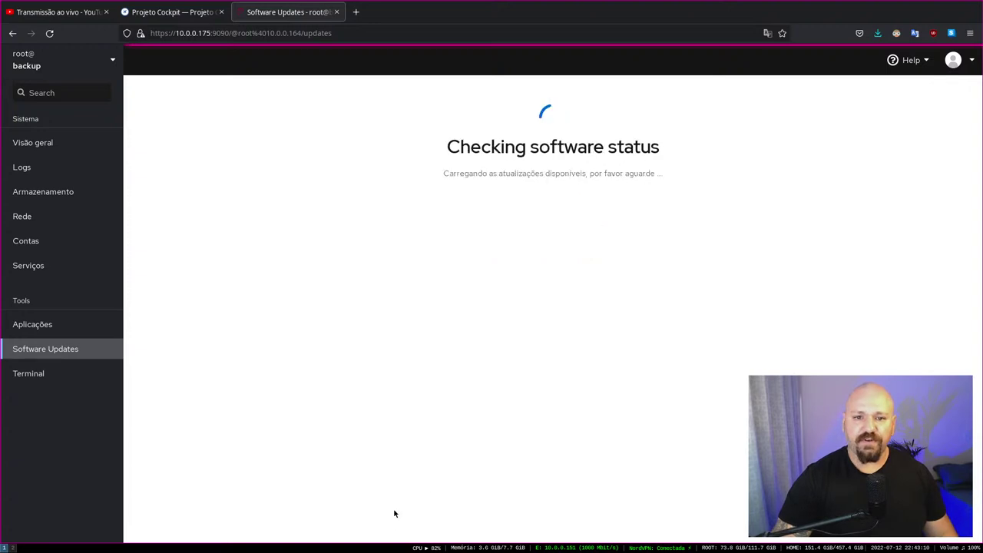
Switch to the bullseye host and examine its performance metrics and history, loading earlier data
left_click(96, 61)
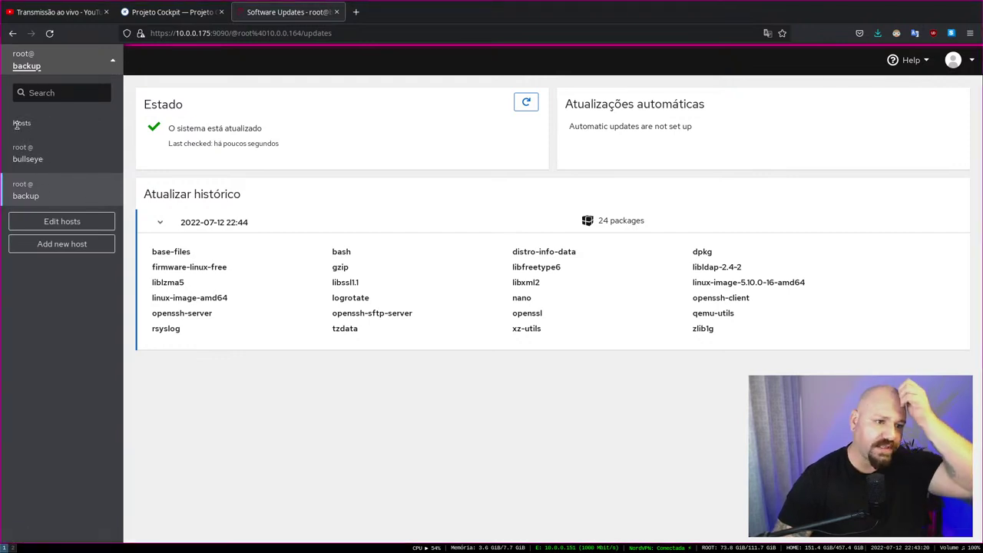
left_click(31, 160)
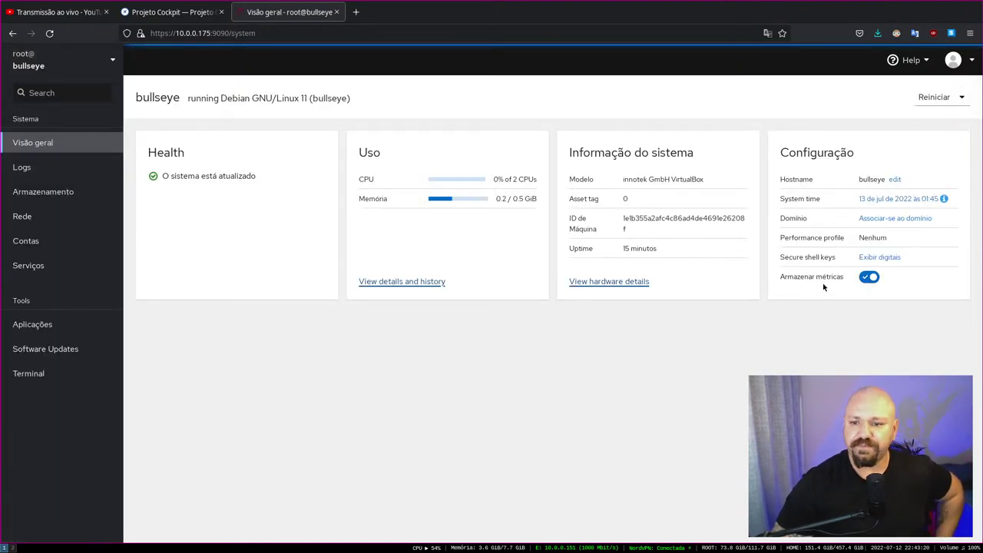
left_click(424, 283)
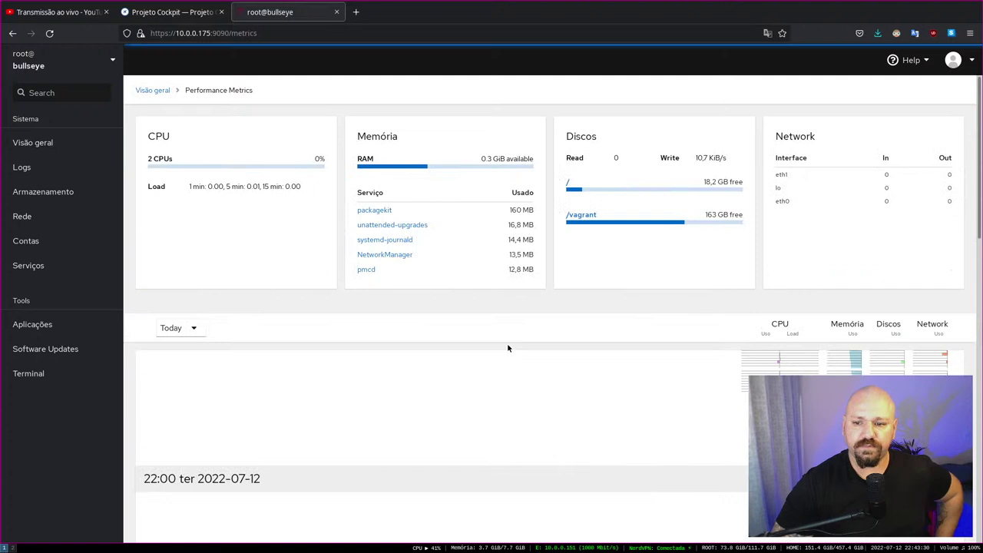
scroll(507, 343, "down", 3)
scroll(557, 299, "down", 8)
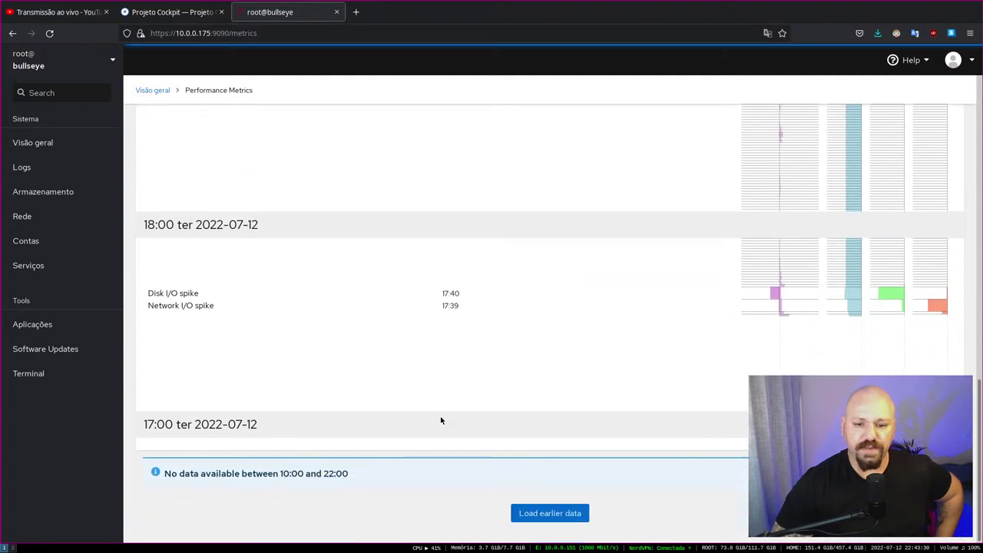
left_click(538, 521)
scroll(391, 426, "up", 1)
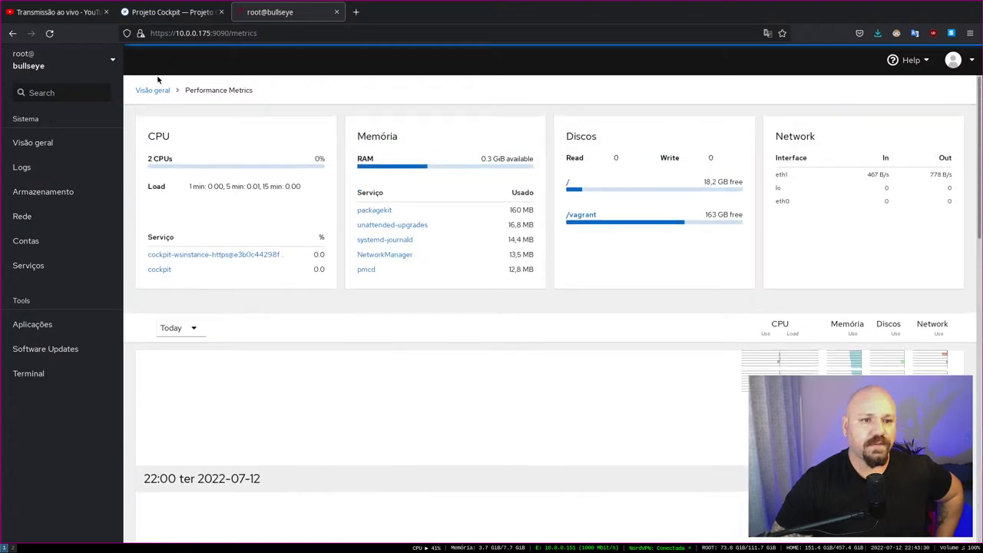
scroll(189, 192, "down", 3)
scroll(176, 145, "up", 2)
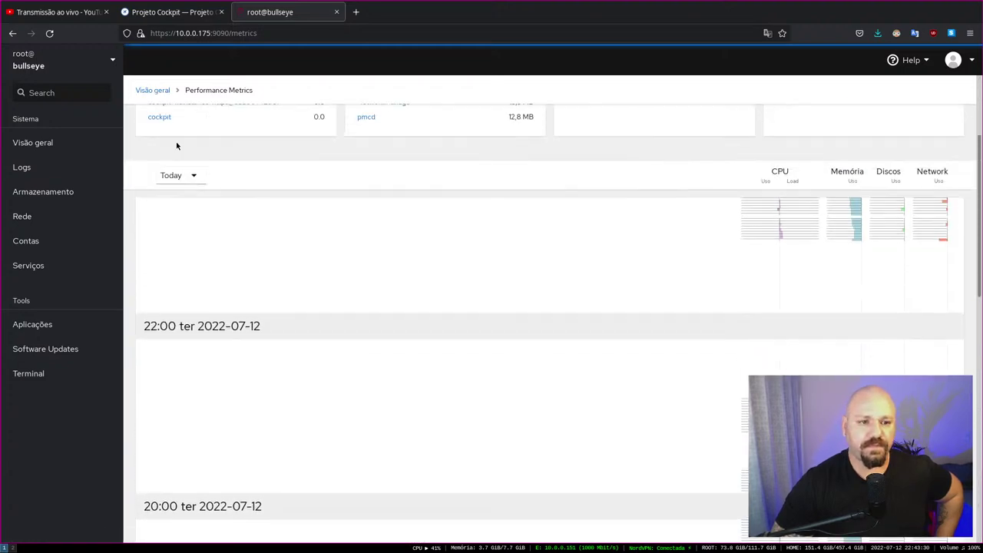
scroll(415, 361, "down", 1)
scroll(346, 308, "up", 3)
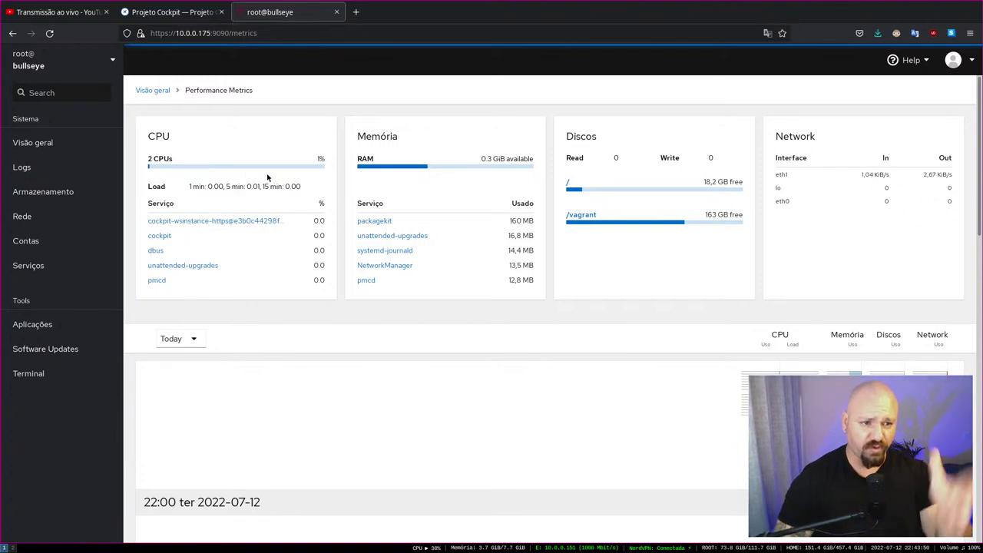
Return to the overview page of the bullseye host
left_click(62, 66)
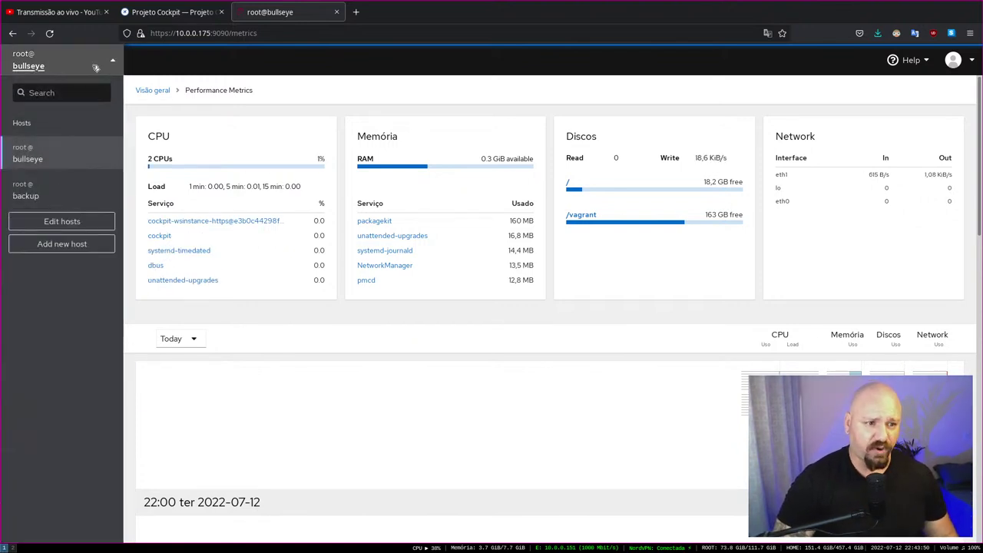
left_click(96, 68)
left_click(39, 143)
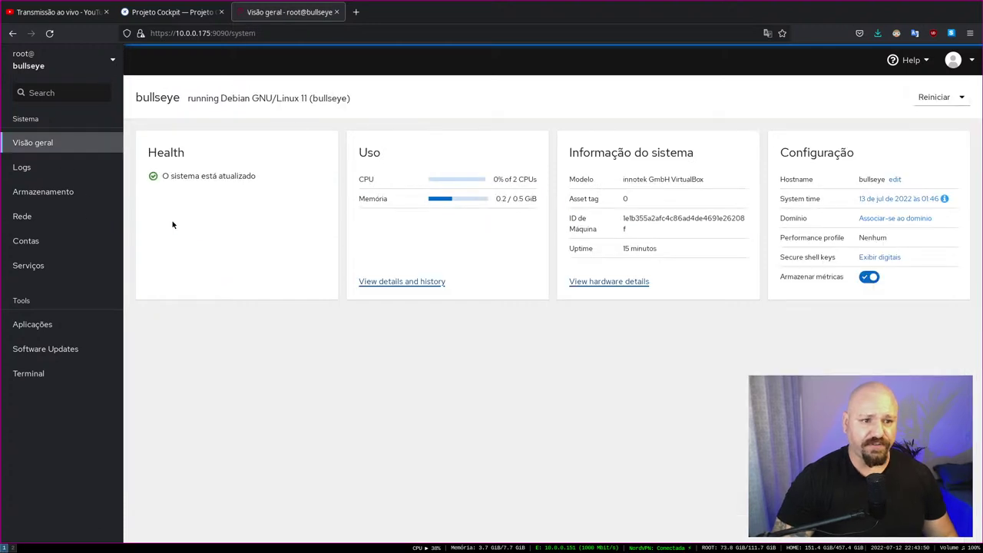
Open the logs of the bullseye host and filter them by the current boot, then by the last 24 hours (Últimas 24 horas)
left_click(23, 169)
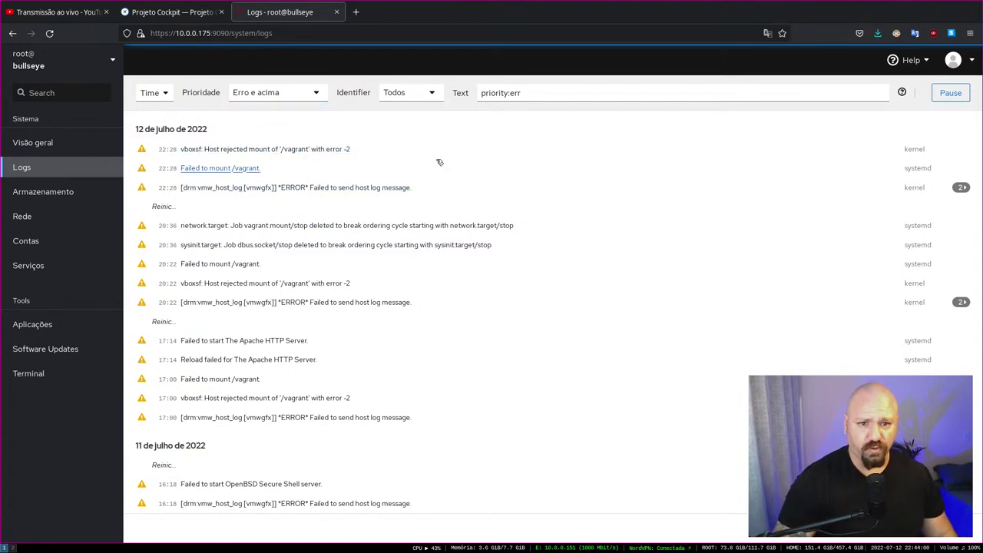
left_click(160, 94)
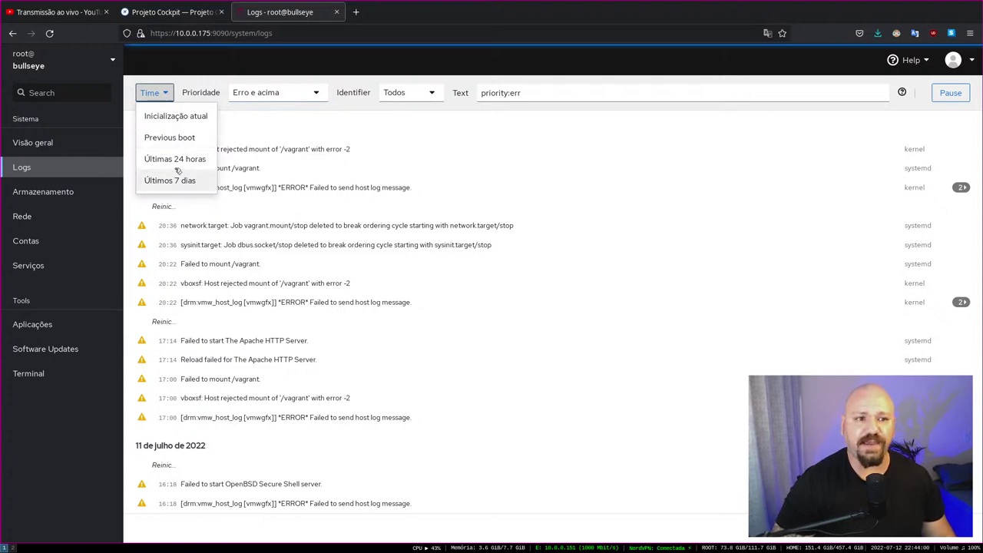
left_click(191, 121)
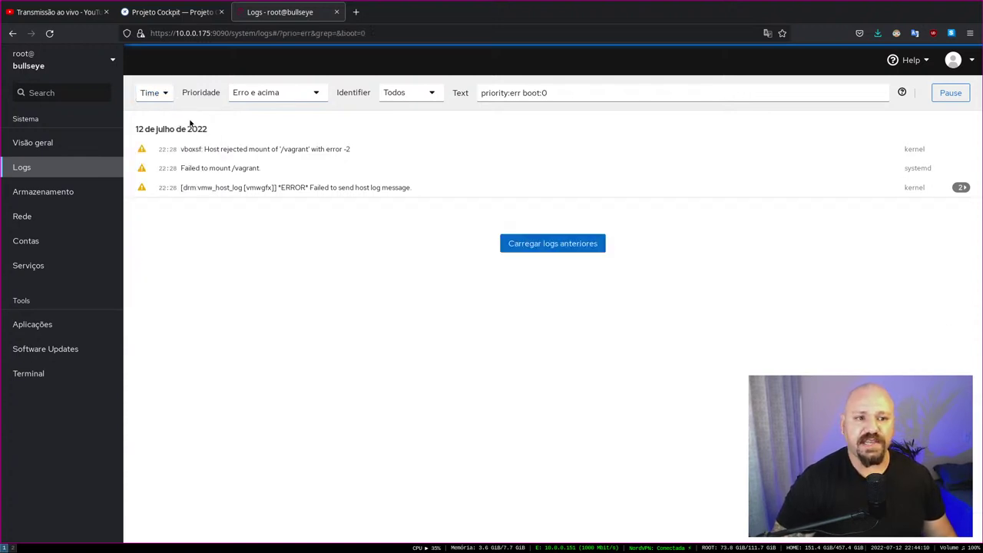
left_click(164, 96)
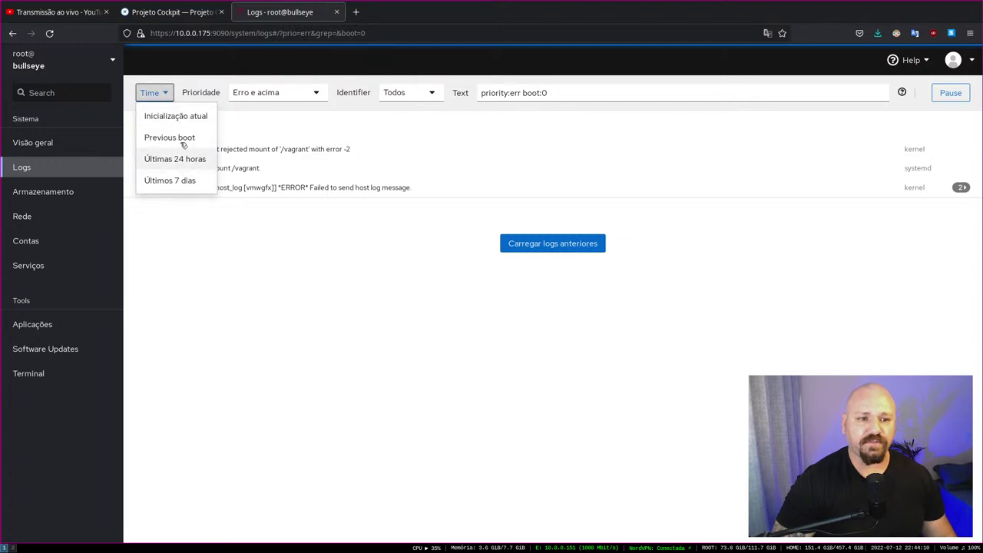
left_click(205, 160)
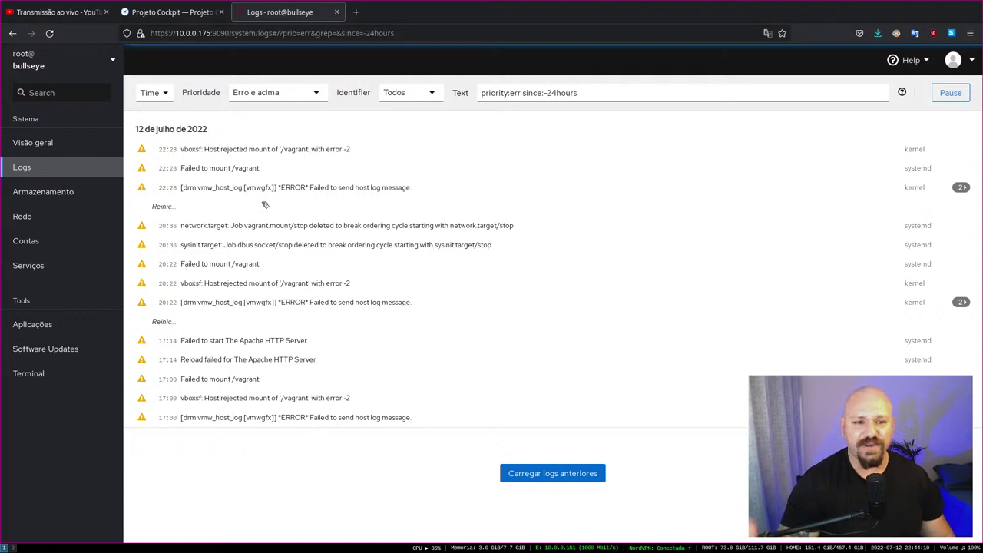
Compare the log priority levels Crítico e acima, Depurar e acima and Apenas emergência, finishing with Erro e acima
left_click(308, 92)
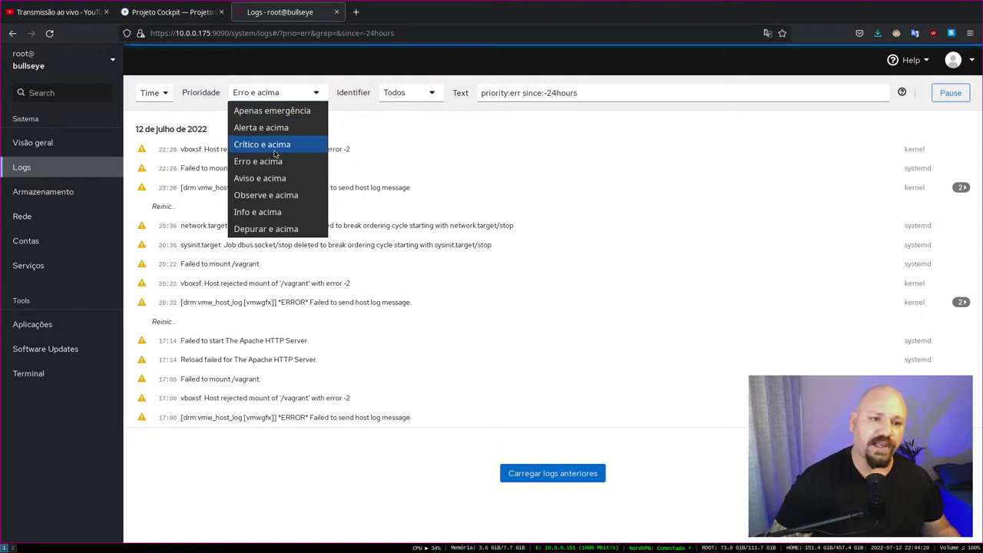
left_click(299, 143)
left_click(295, 98)
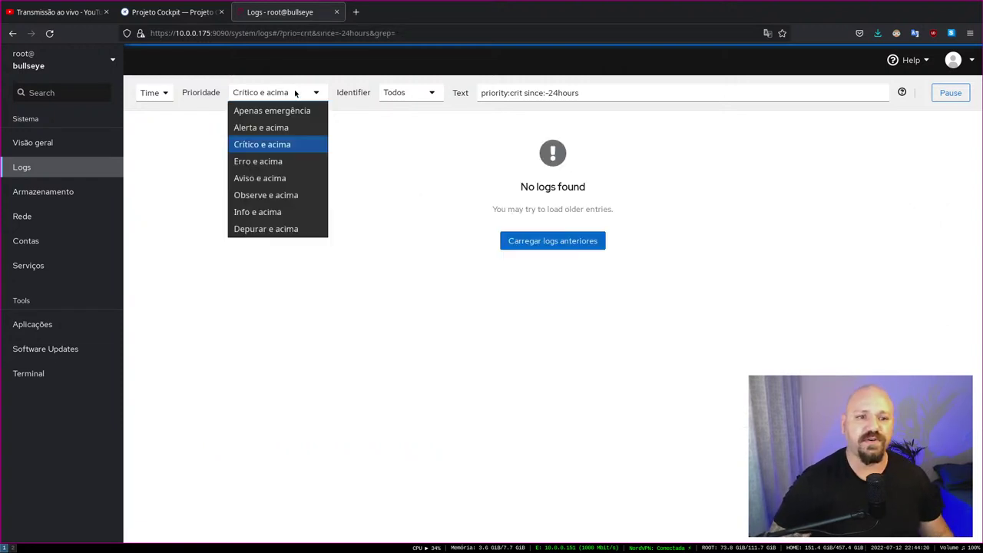
left_click(276, 229)
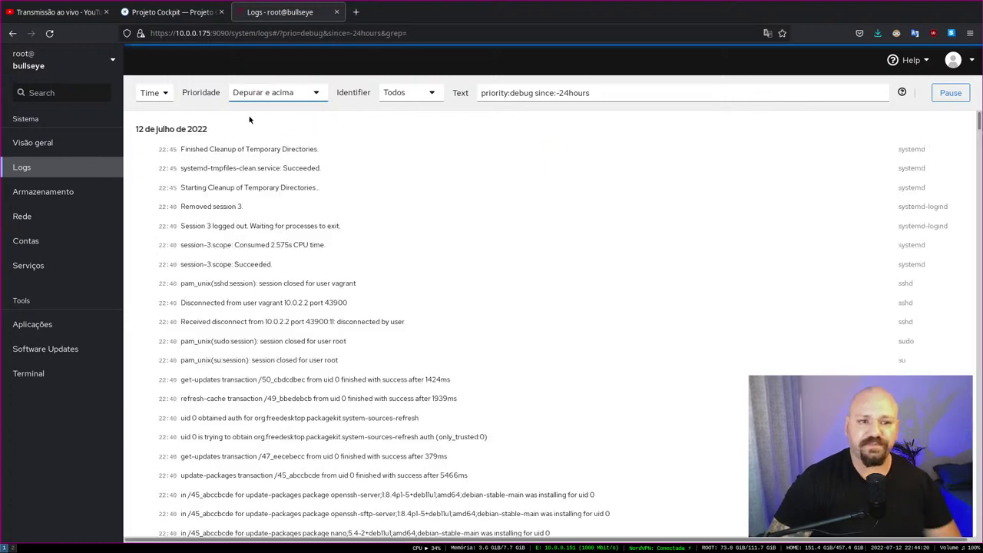
left_click(296, 94)
left_click(299, 110)
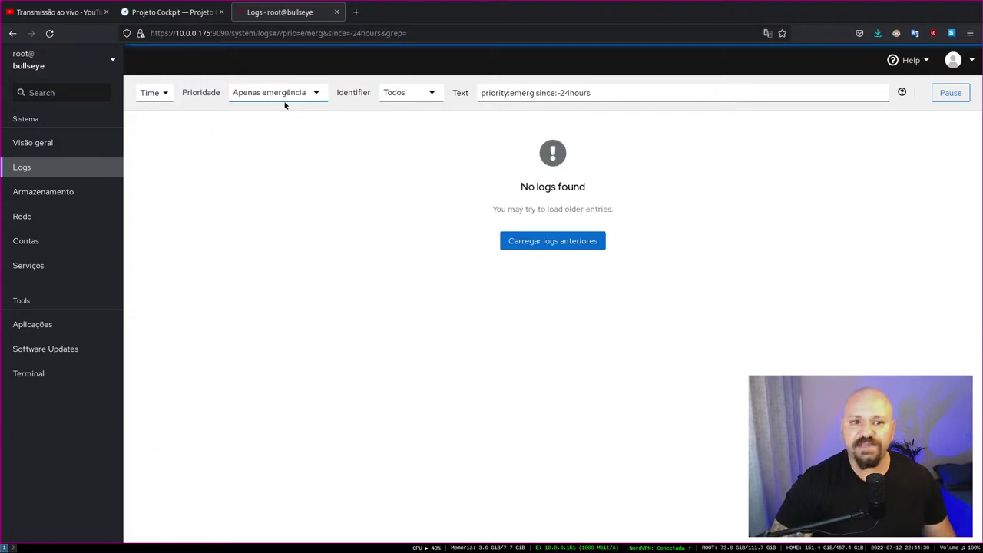
left_click(286, 95)
left_click(288, 146)
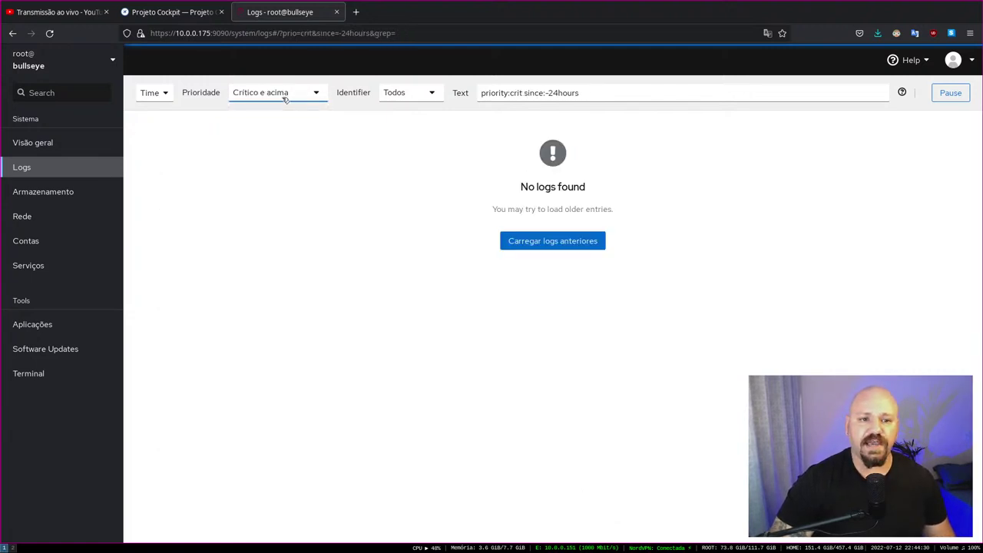
left_click(286, 95)
left_click(290, 162)
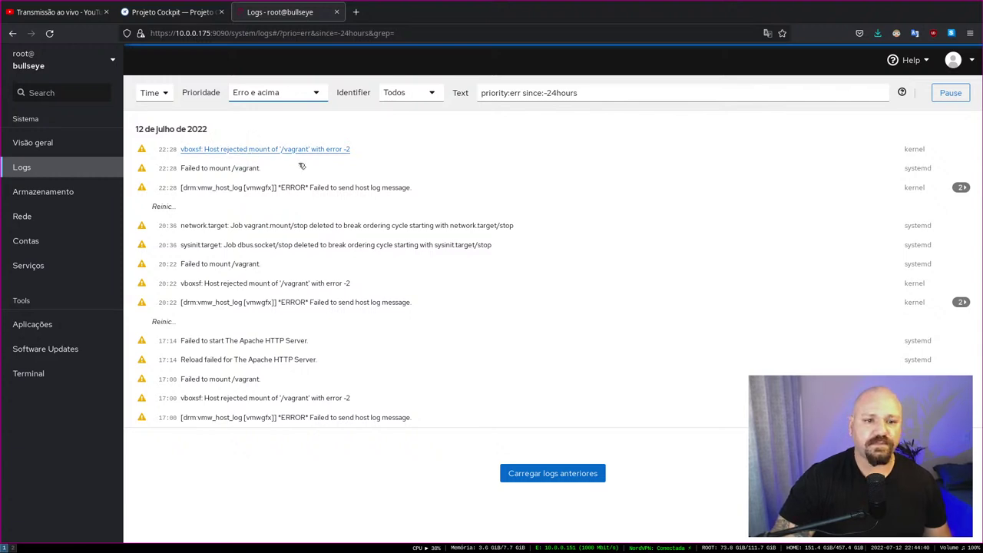
Inspect the details of the newest kernel entry about the rejected '/vagrant' mount and return to the log list
left_click(245, 153)
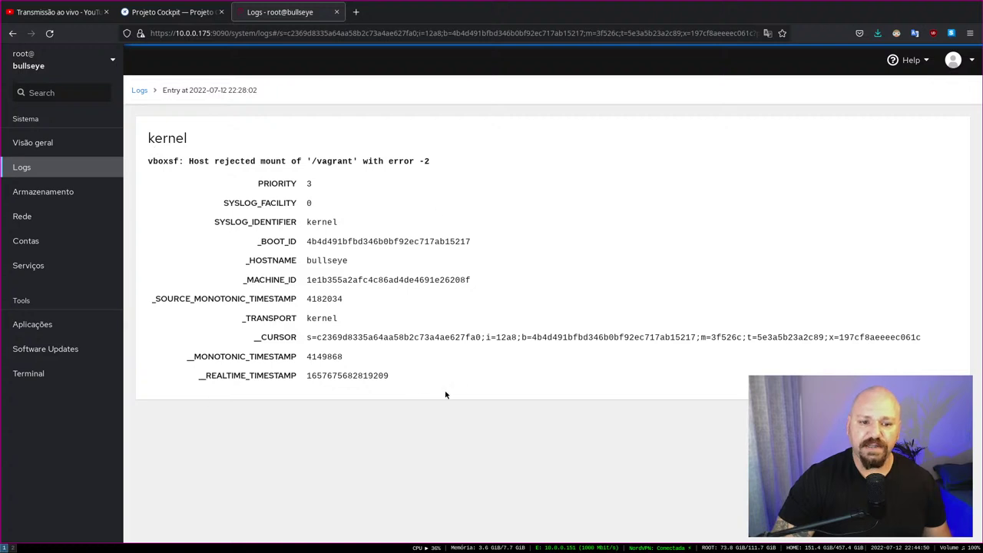
left_click_drag(445, 395, 194, 158)
left_click(140, 90)
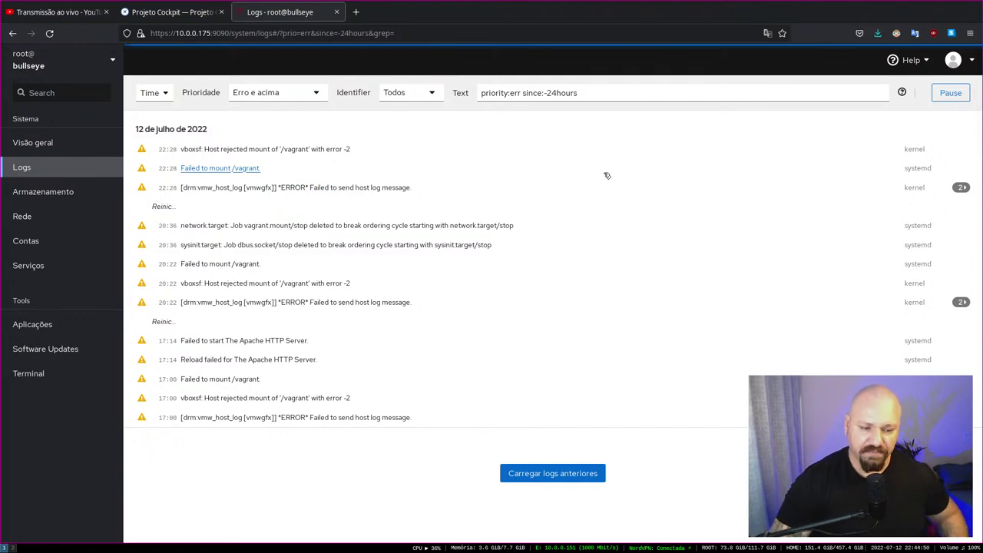
Filter the logs by priority Depurar e acima and identifier apachectl
left_click(262, 93)
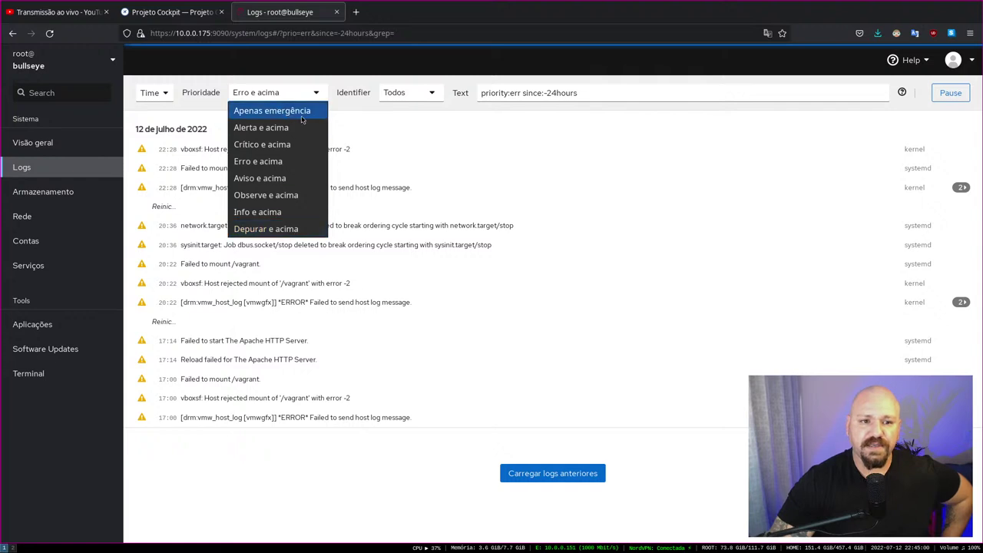
left_click(289, 229)
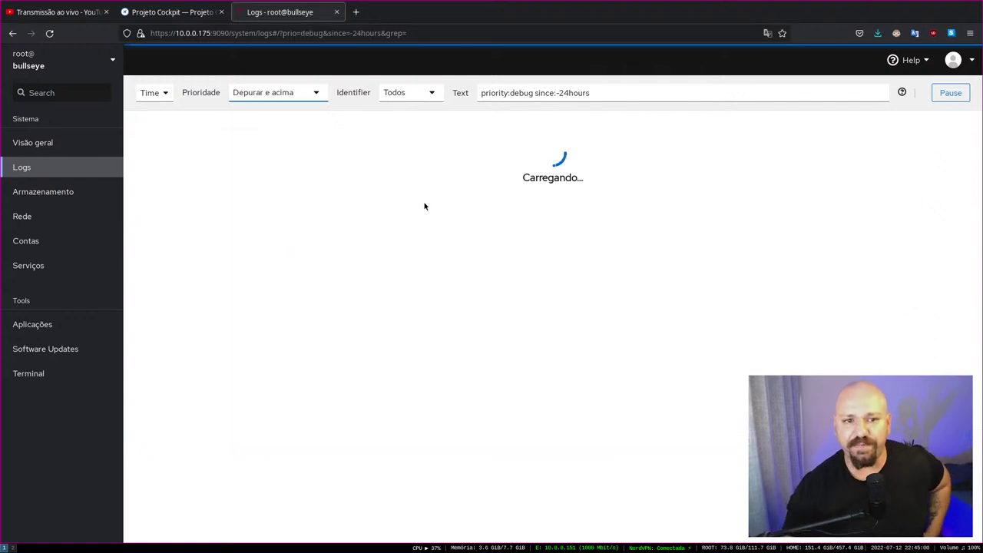
left_click(423, 93)
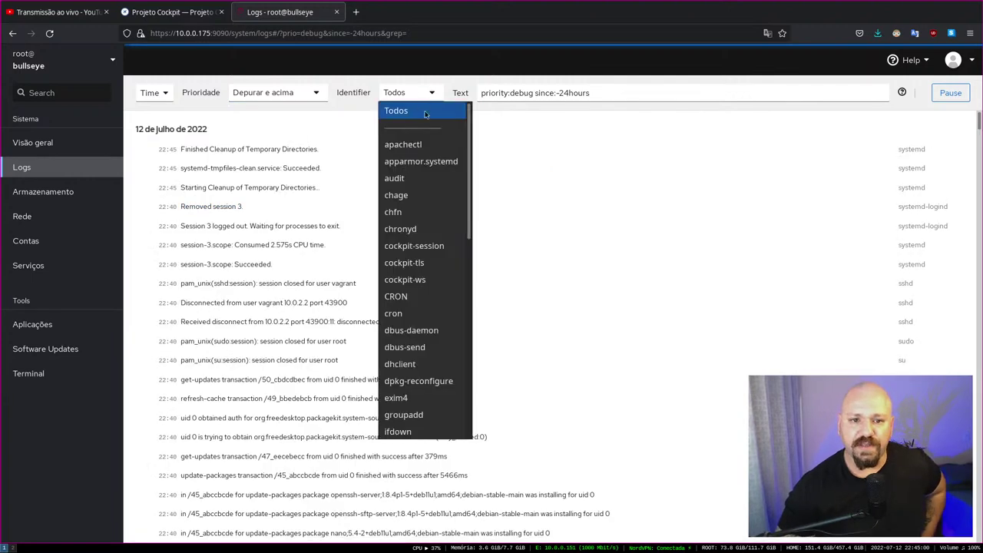
scroll(428, 143, "down", 2)
scroll(430, 144, "up", 2)
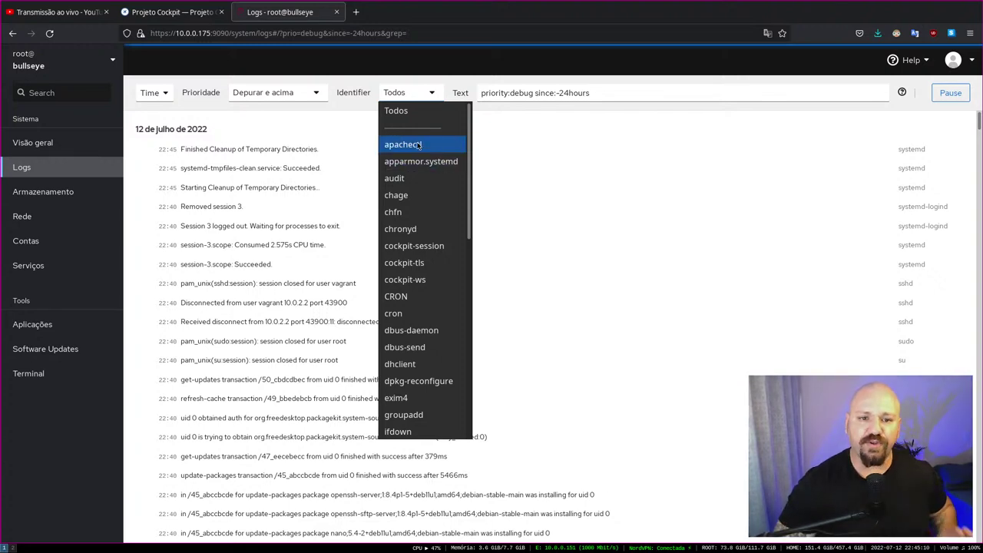
left_click(403, 144)
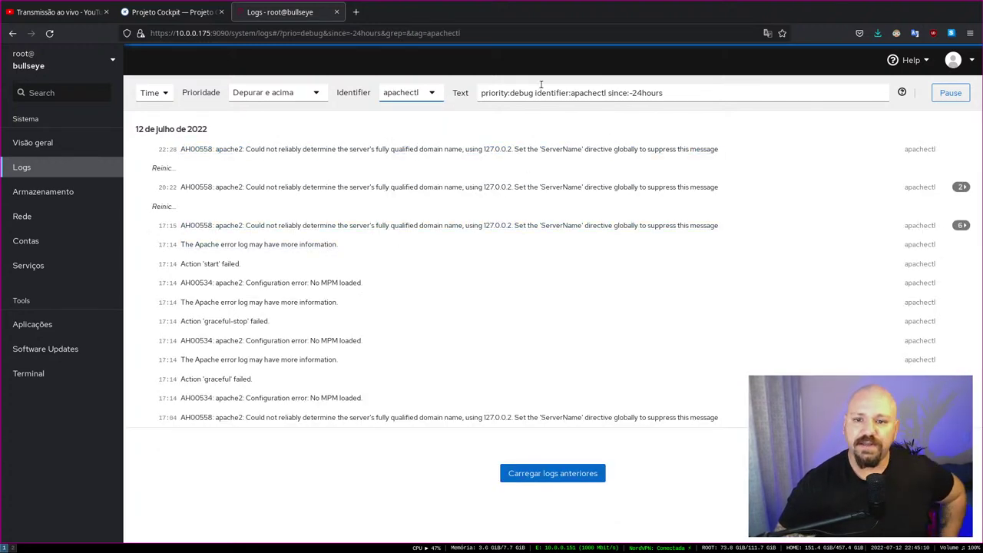
Inspect the full details of the newest apachectl AH00558 entry and return to the log list
left_click(403, 150)
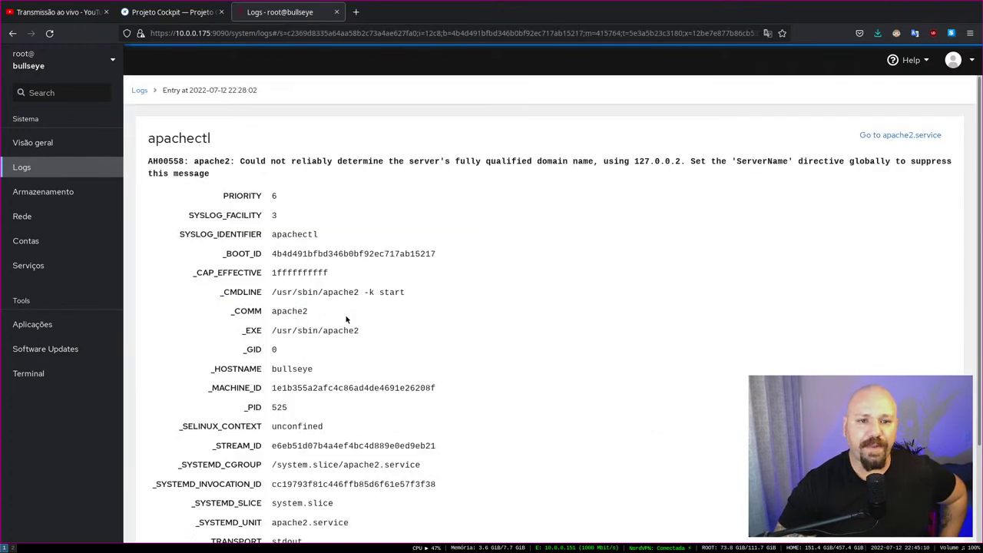
scroll(398, 317, "down", 3)
scroll(397, 315, "up", 3)
left_click(142, 90)
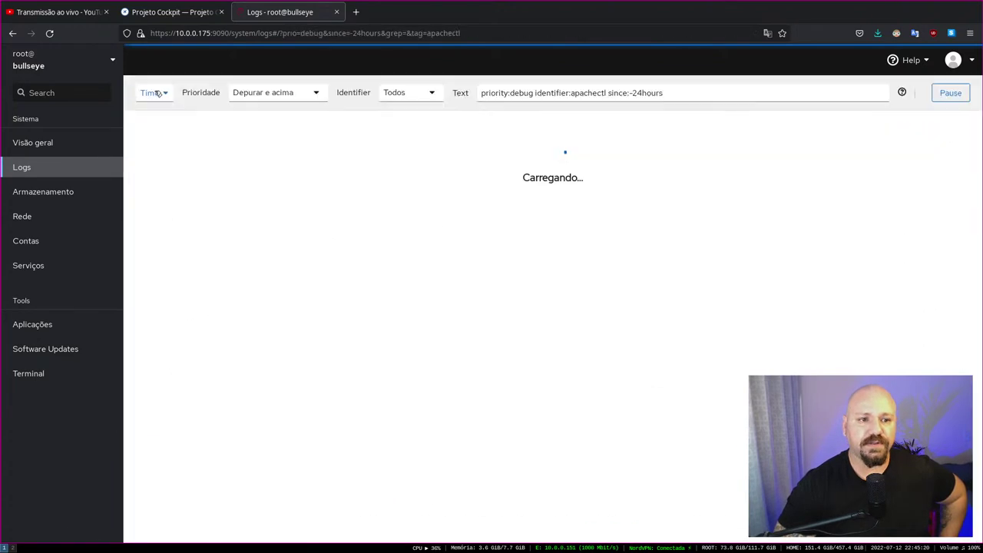
Browse the available log identifiers and filter the logs by CRON
left_click(422, 98)
scroll(415, 200, "down", 5)
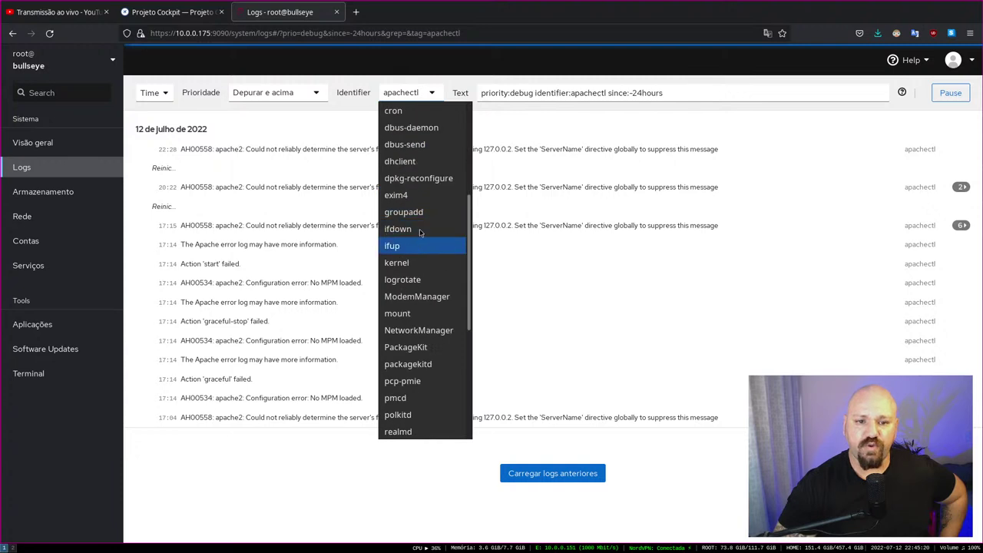
scroll(412, 205, "up", 5)
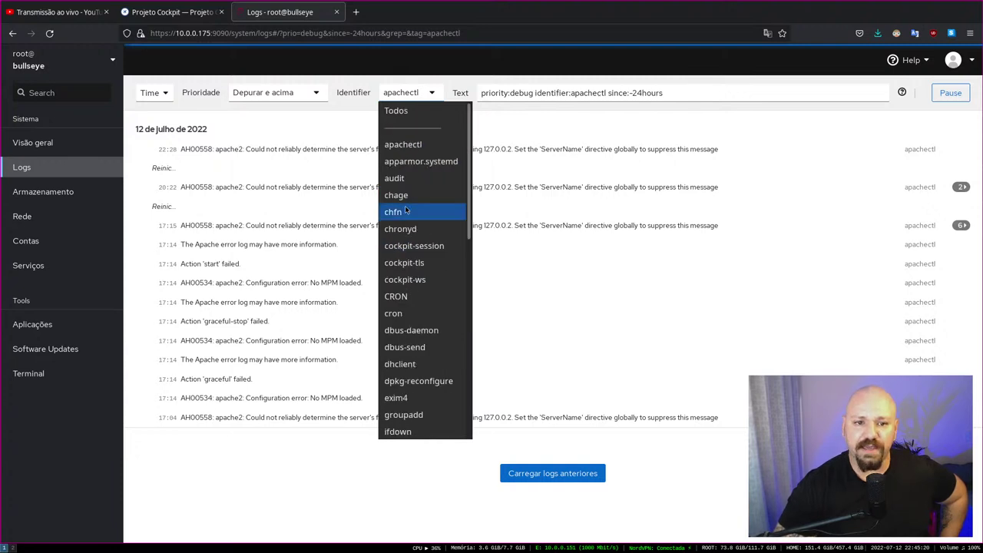
left_click(415, 296)
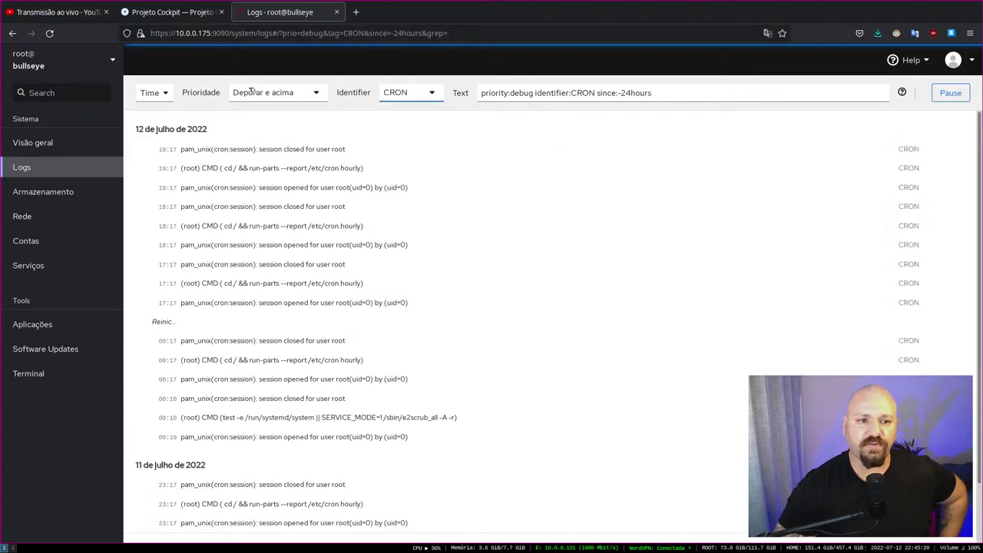
Filter the CRON logs by priority Observe e acima, then by Info e acima
left_click(313, 93)
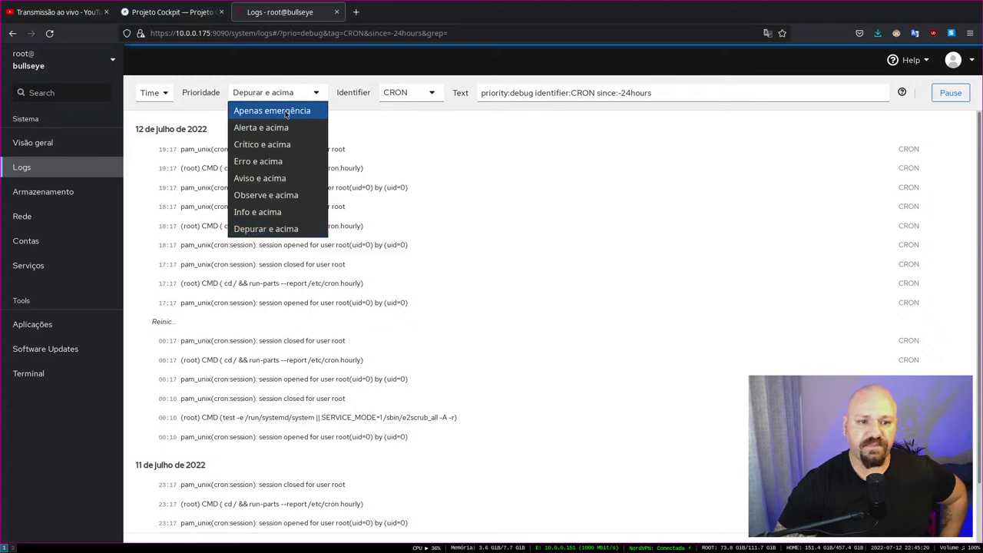
left_click(269, 195)
left_click(318, 95)
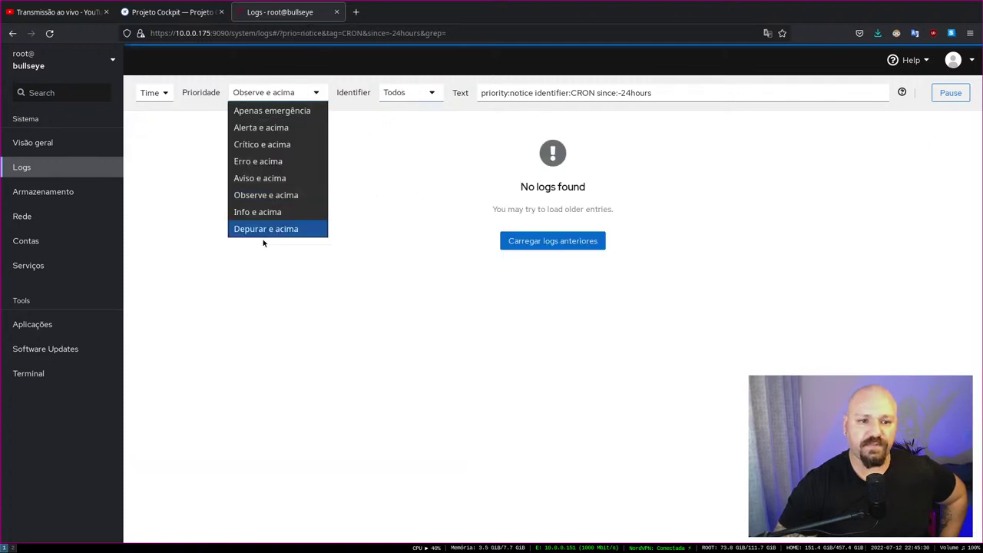
left_click(282, 212)
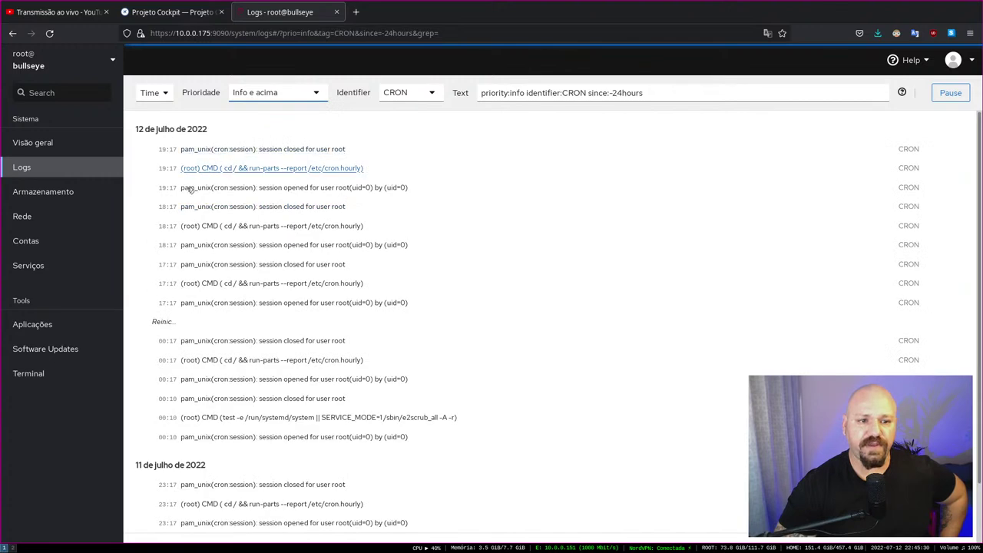
Review the CRON entries, inspect the 18:17 cron.hourly command entry and return to the log list
scroll(332, 173, "down", 2)
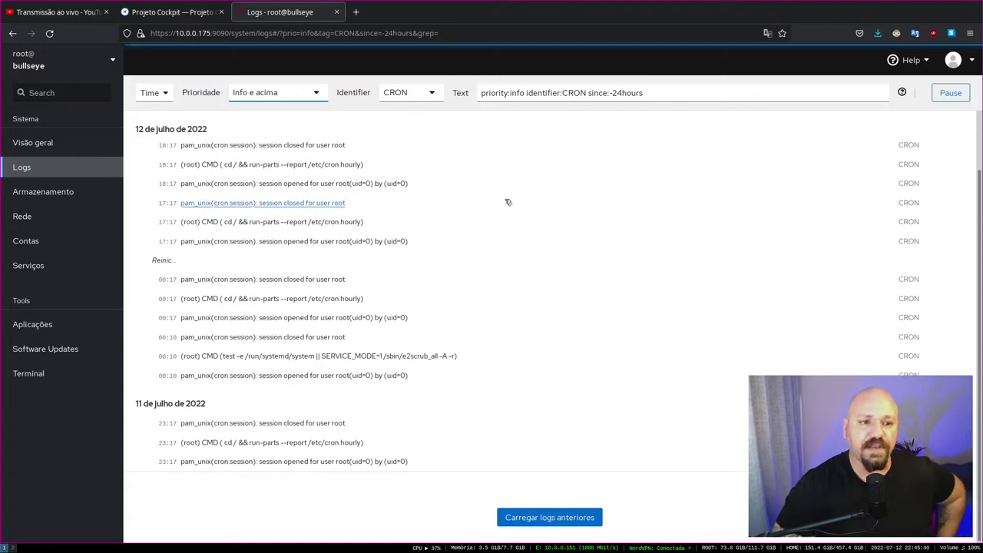
scroll(476, 196, "down", 2)
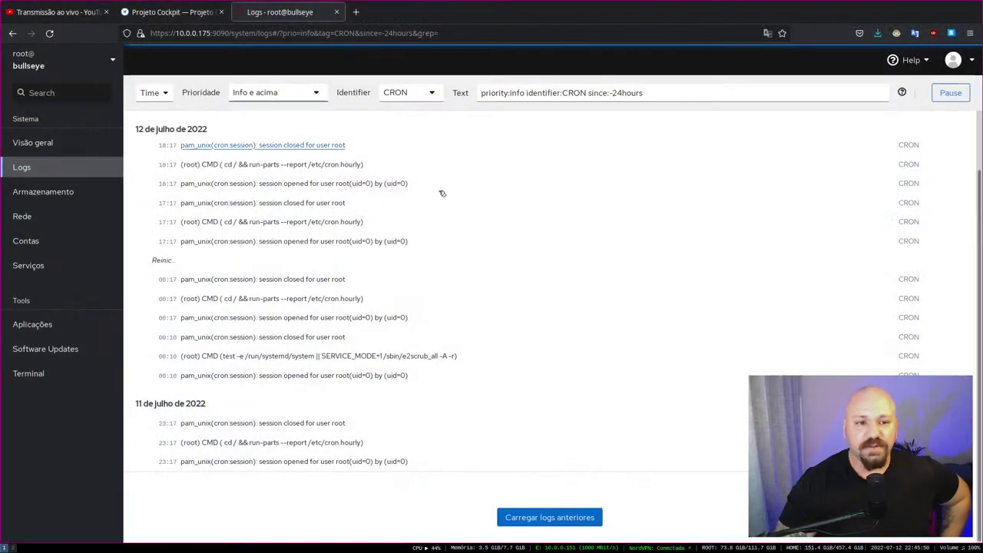
left_click(263, 164)
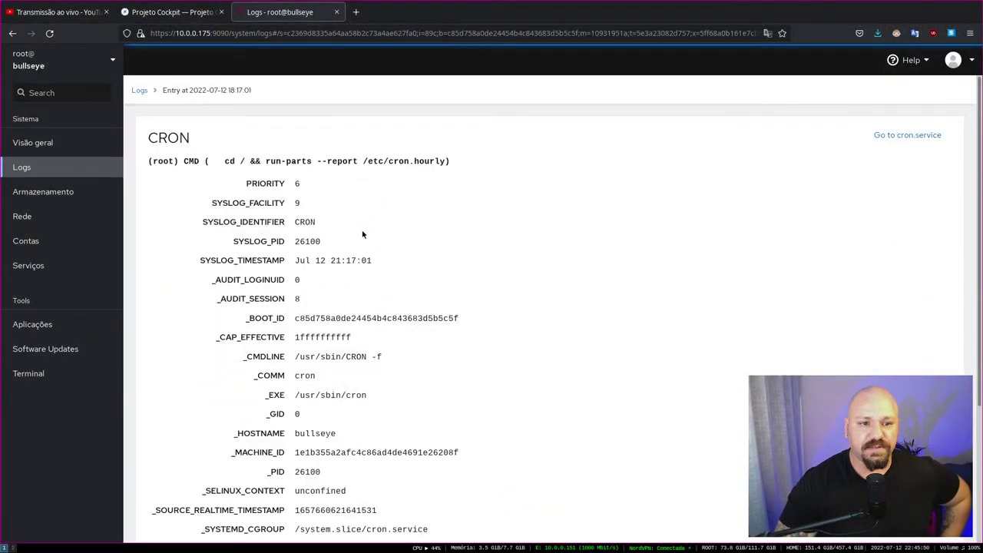
left_click(146, 90)
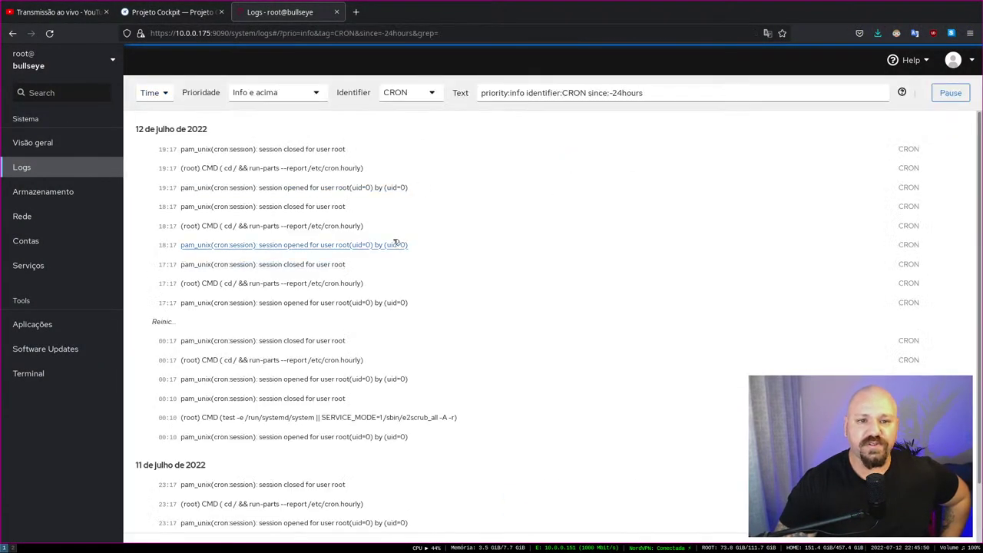
Switch the log identifier filter to wpa_supplicant
left_click(409, 92)
scroll(424, 265, "down", 10)
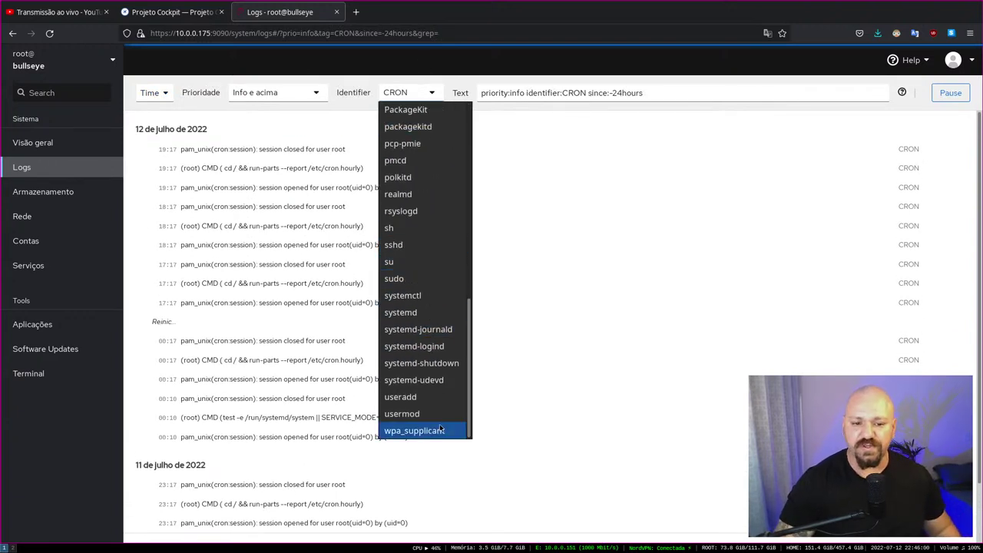
left_click(421, 431)
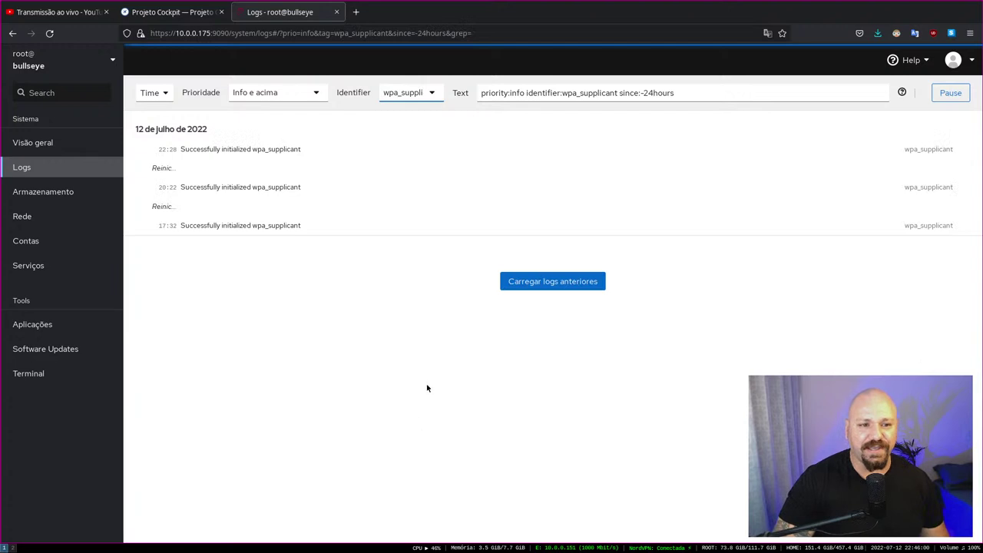
Reset the log identifier filter to Todos
left_click(433, 94)
scroll(438, 207, "up", 10)
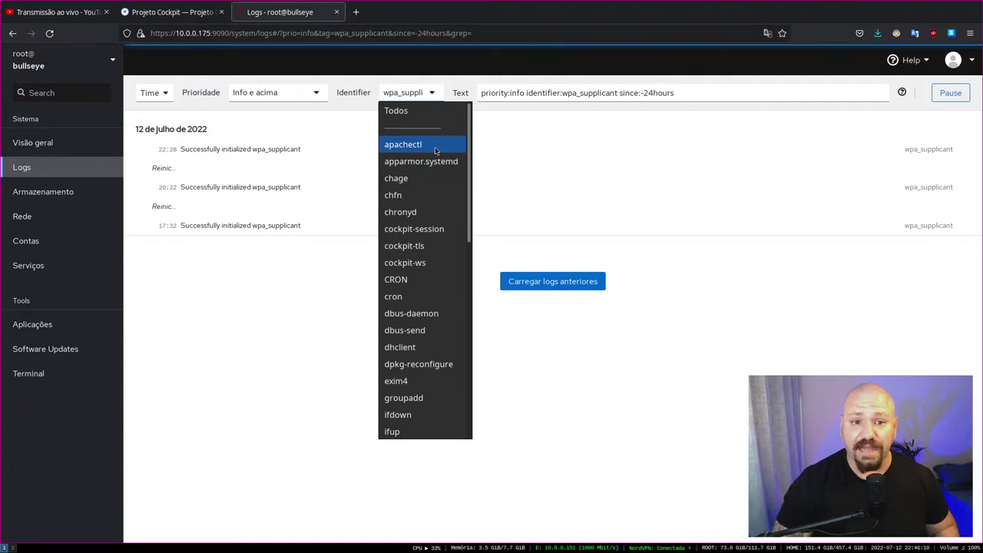
left_click(407, 110)
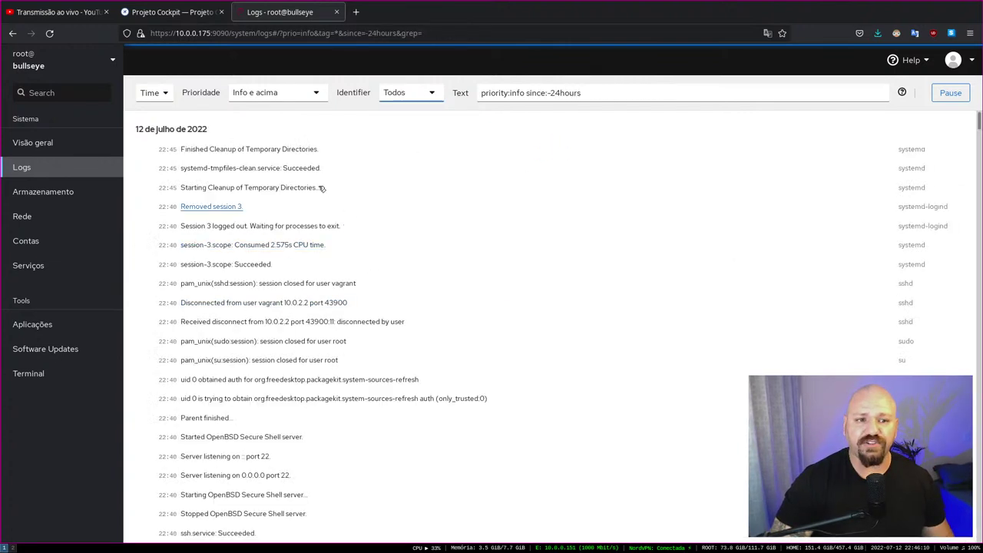
Filter the logs by the priority Apenas emergência and inspect the resulting query text
left_click(589, 90)
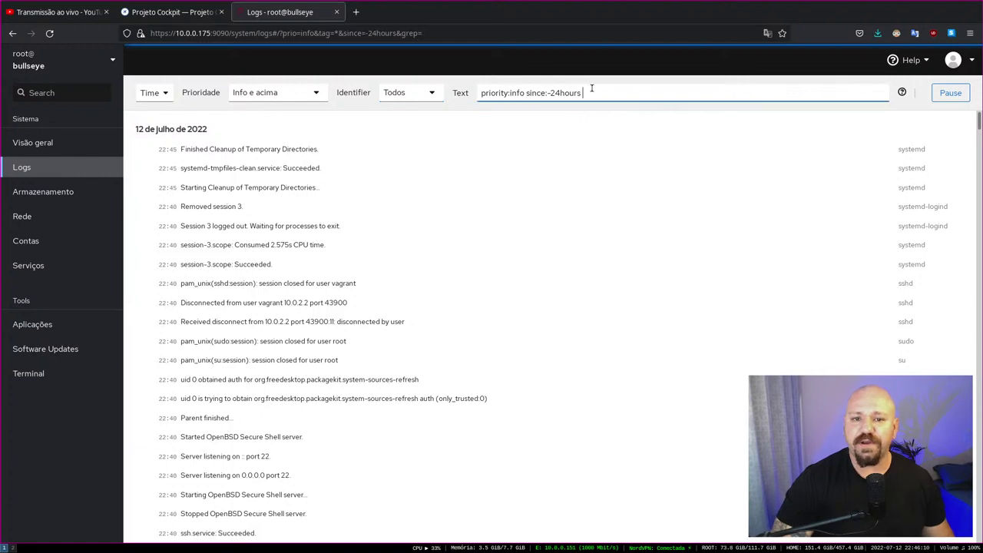
left_click_drag(588, 91, 482, 91)
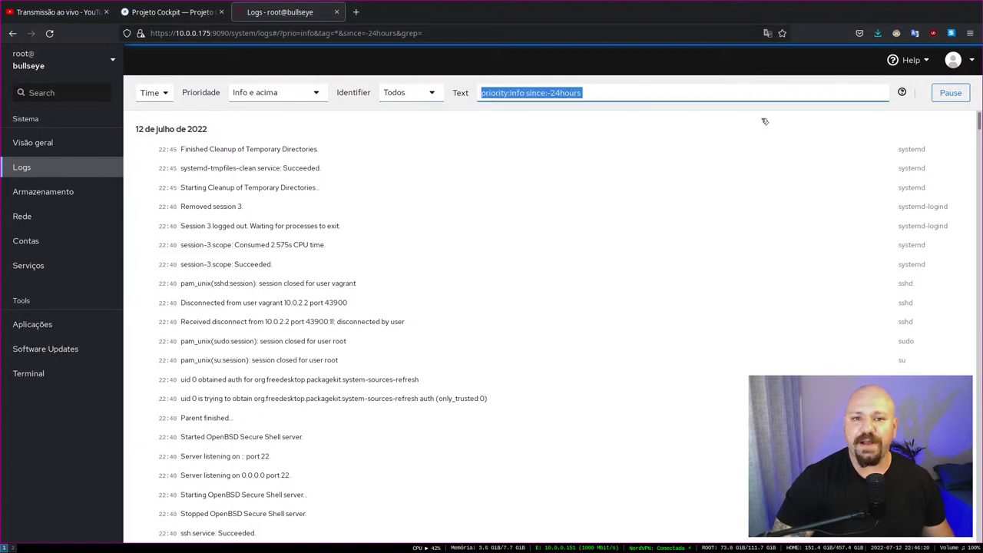
left_click(146, 93)
left_click(269, 93)
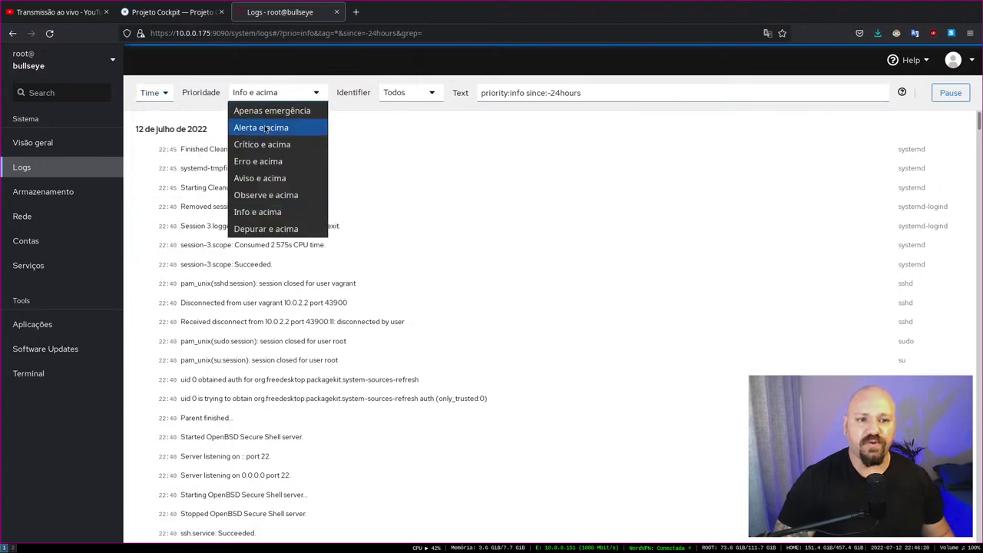
left_click(272, 110)
left_click(505, 93)
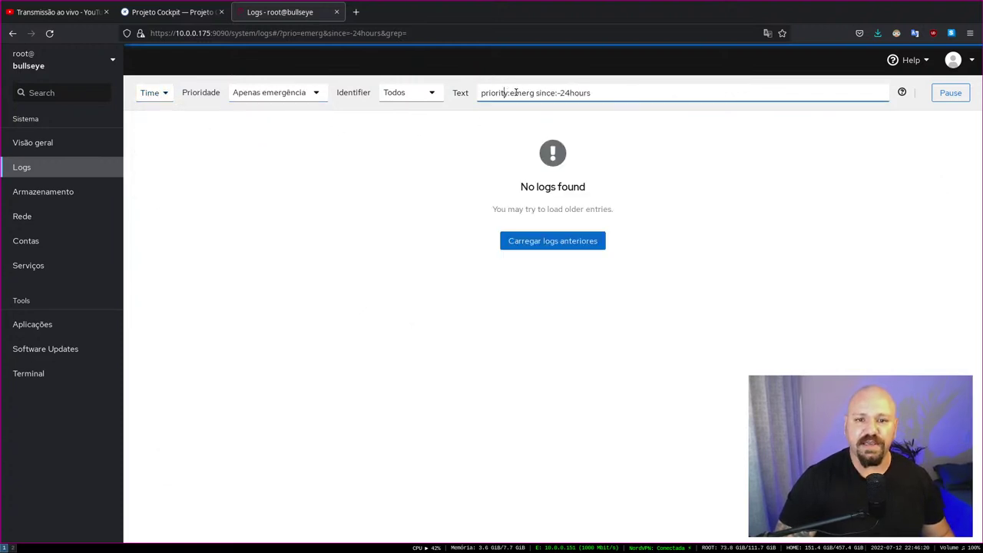
Switch the log priority filter to Depurar e acima, followed by Info e acima
left_click(301, 93)
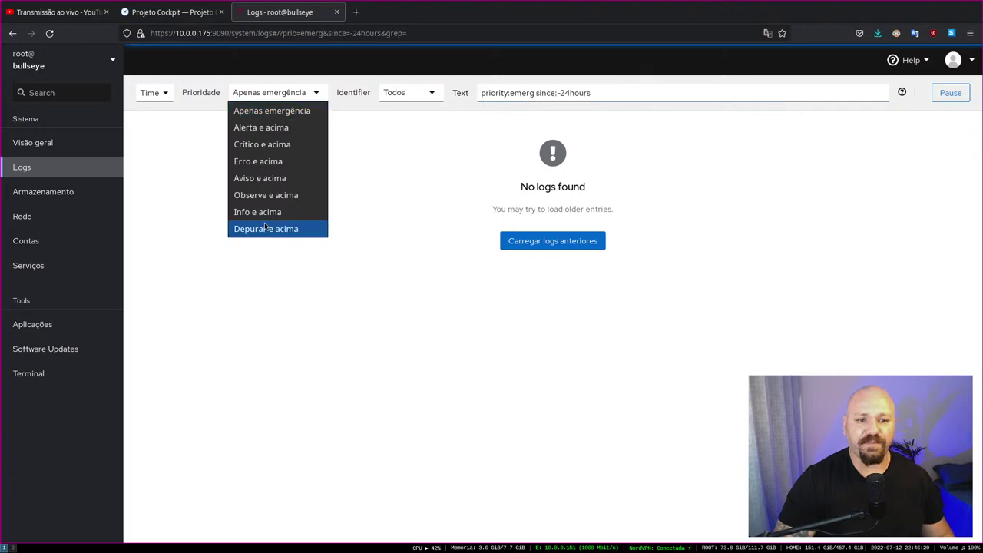
left_click(266, 228)
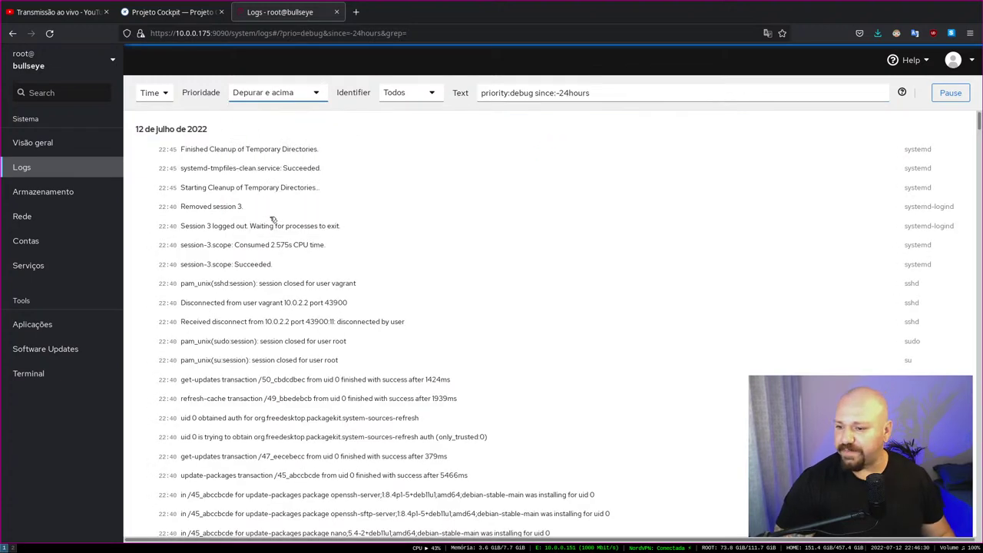
left_click(273, 219)
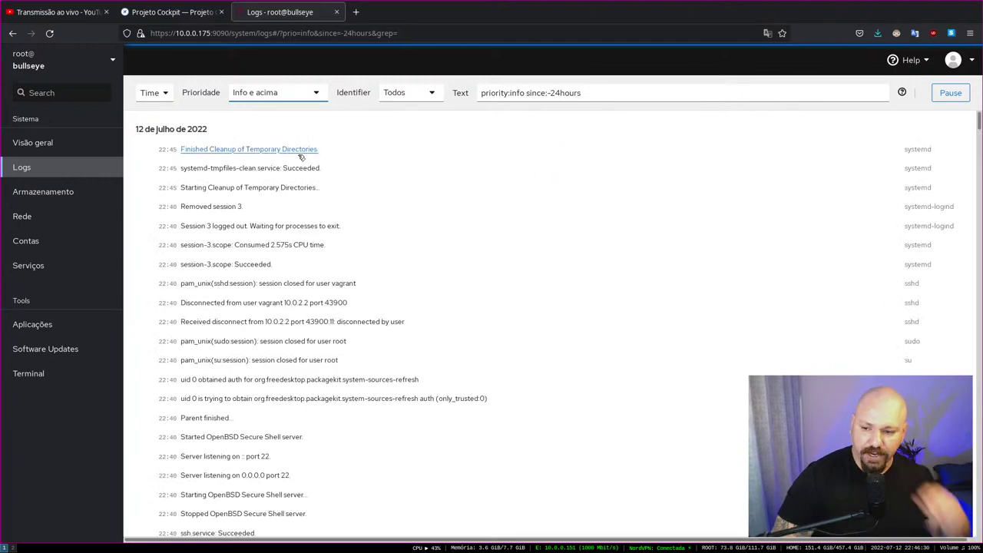
Open the Armazenamento page and review its disk activity graphs, file systems, storage logs and the Dispositivos section
left_click(44, 195)
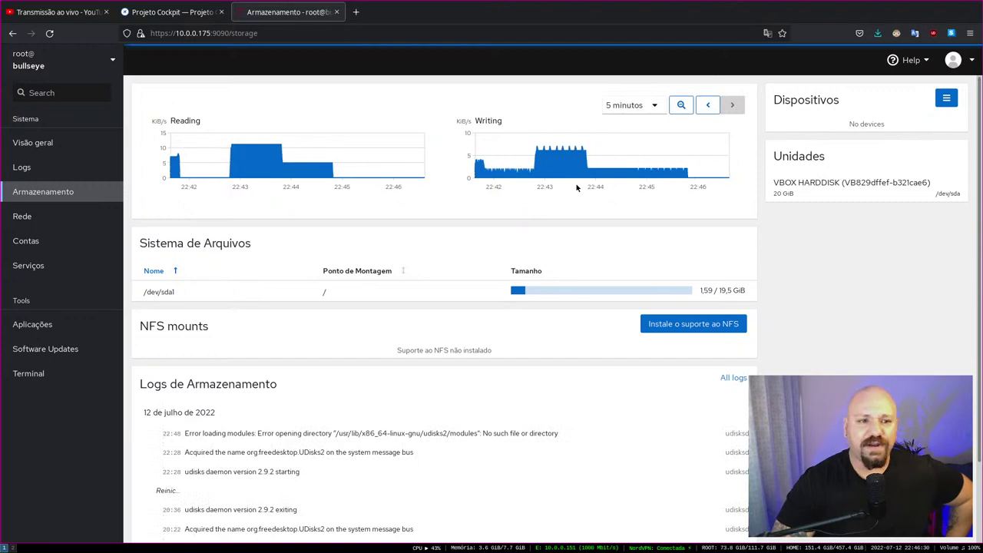
scroll(414, 192, "down", 2)
scroll(373, 248, "up", 2)
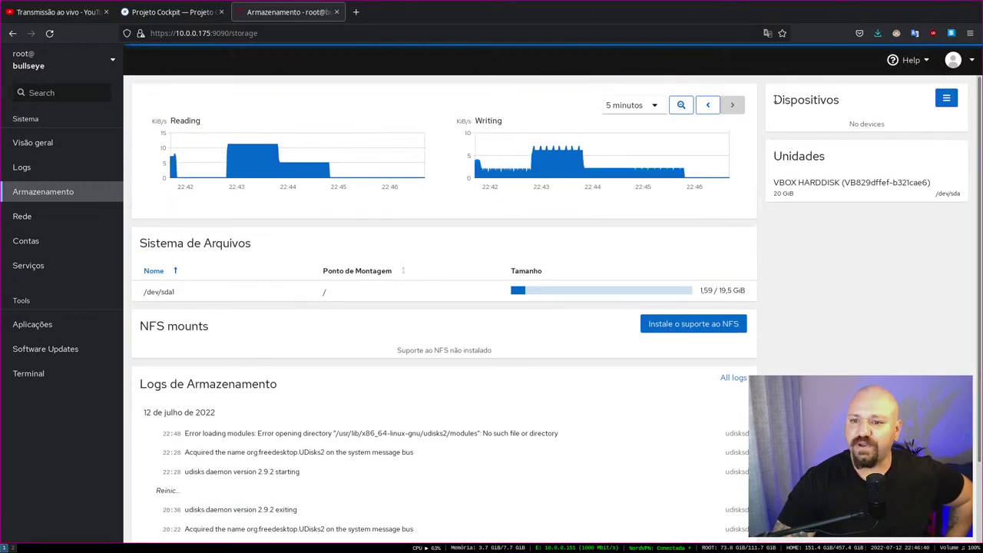
left_click_drag(844, 98, 849, 97)
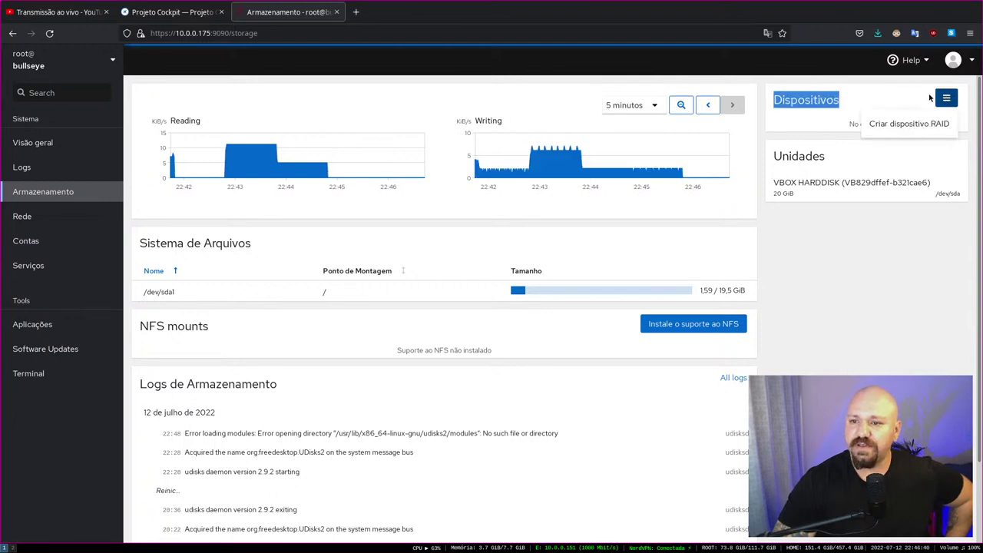
Open the Criar dispositivo RAID dialog, view the available RAID levels and close it without creating a device
left_click(946, 97)
left_click(898, 125)
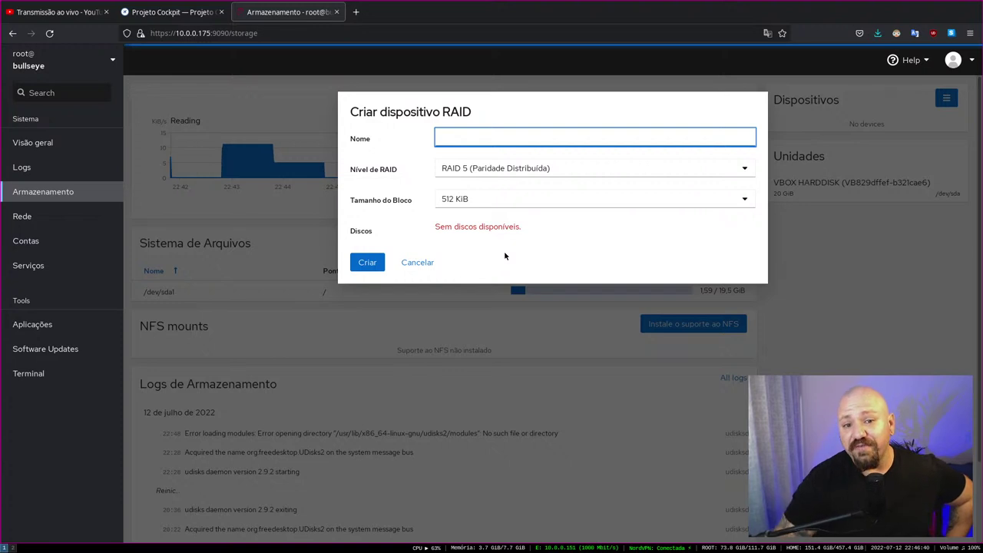
left_click(540, 171)
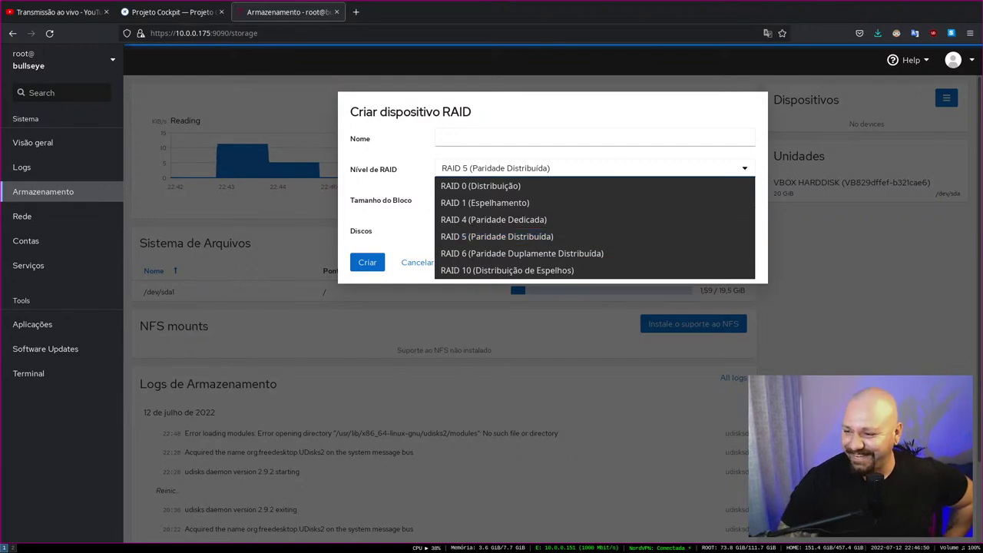
key("Escape")
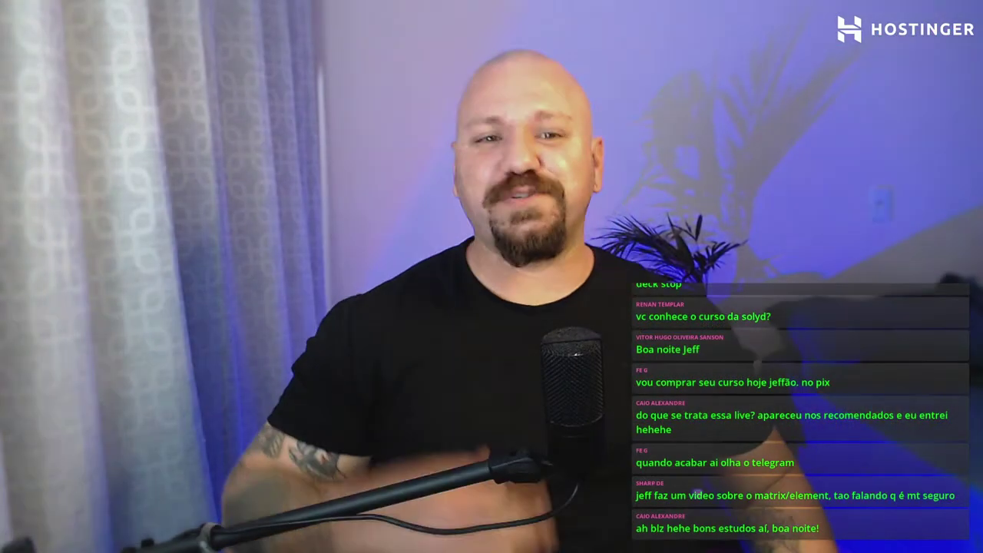
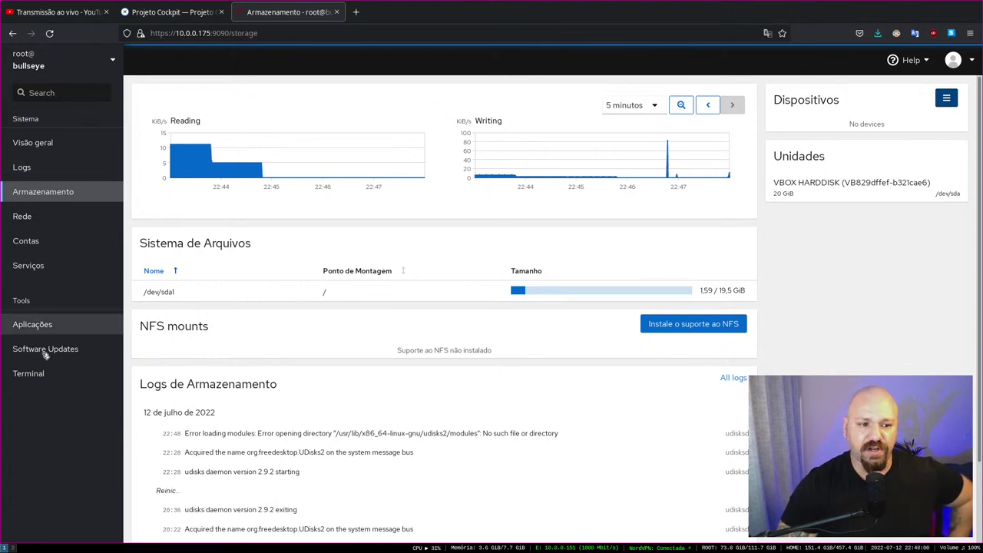
Open the web console's terminal and run pwd to print the working directory
left_click(30, 374)
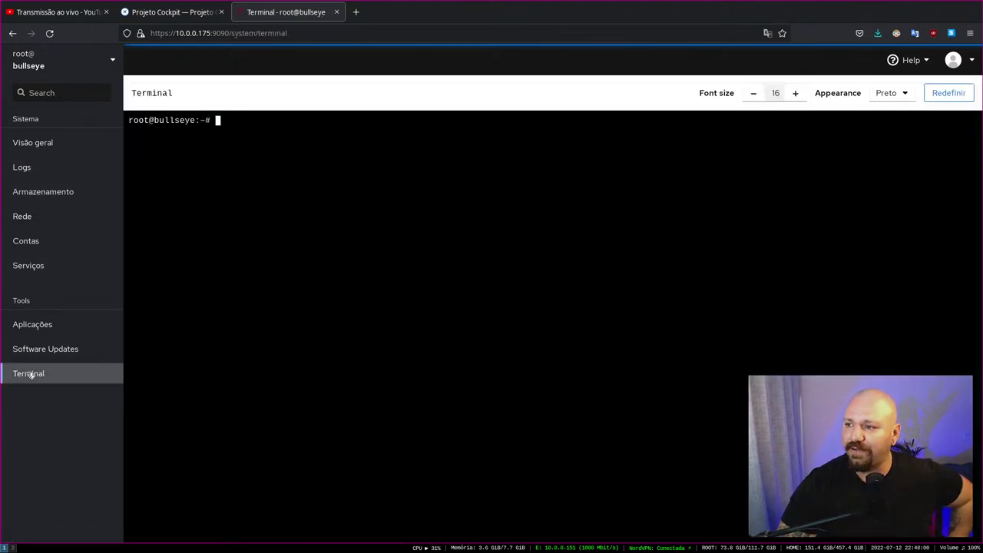
key("Return")
key("Return")
key("Return")
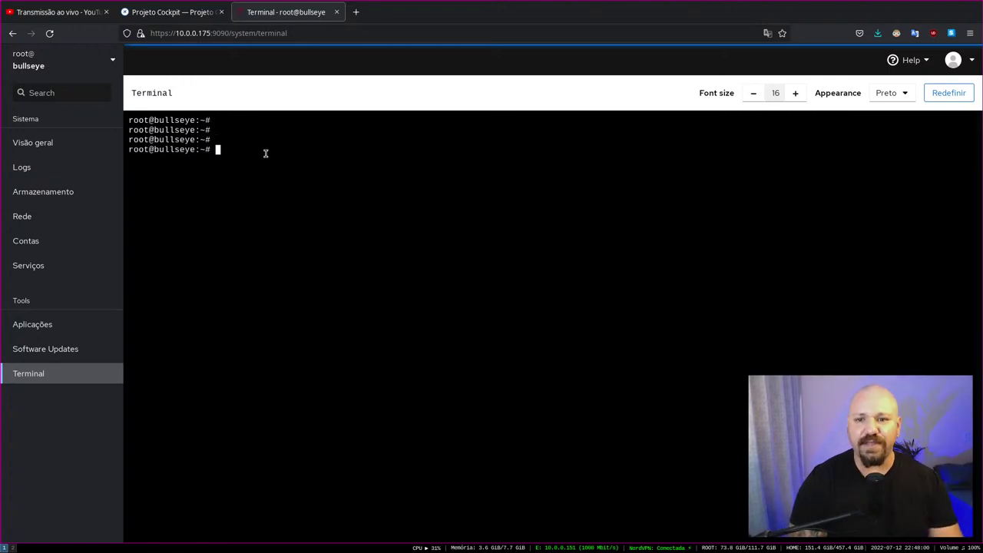
type("pwd")
key("Return")
Increase the terminal's font size to 32
left_click(804, 92)
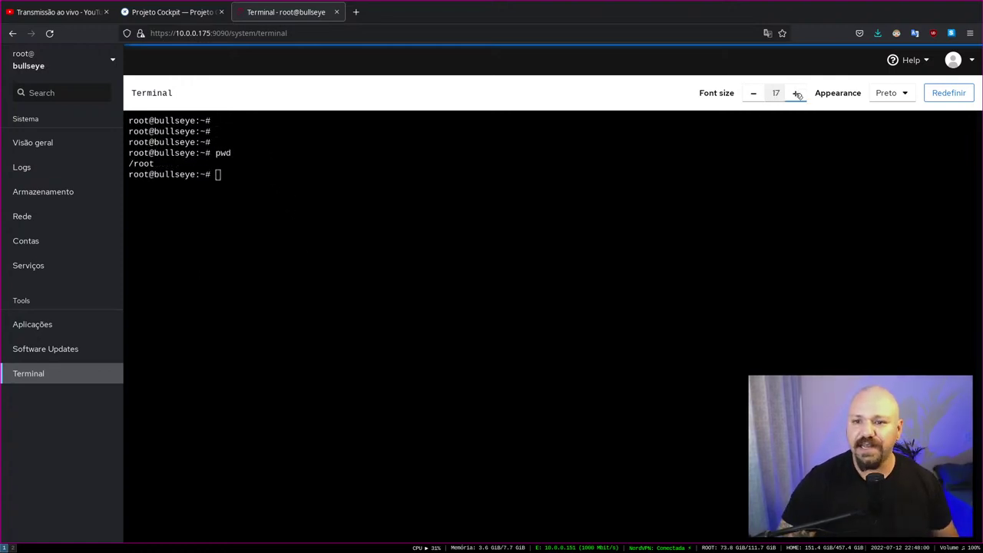
left_click(803, 92)
left_click(803, 93)
left_click(803, 94)
left_click(803, 93)
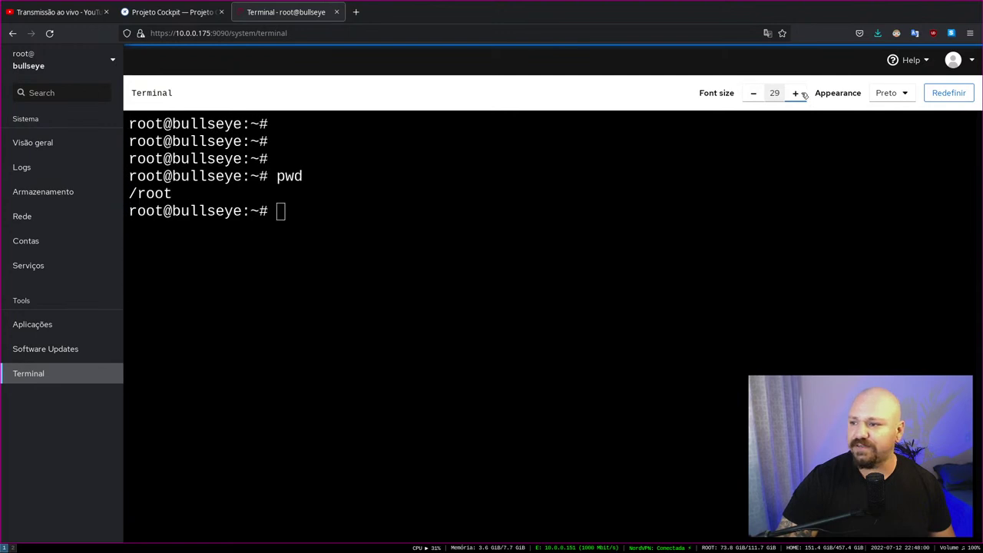
left_click(803, 94)
left_click(803, 94)
Try the Escuro, Light and White terminal appearances and settle on Escuro
left_click(892, 93)
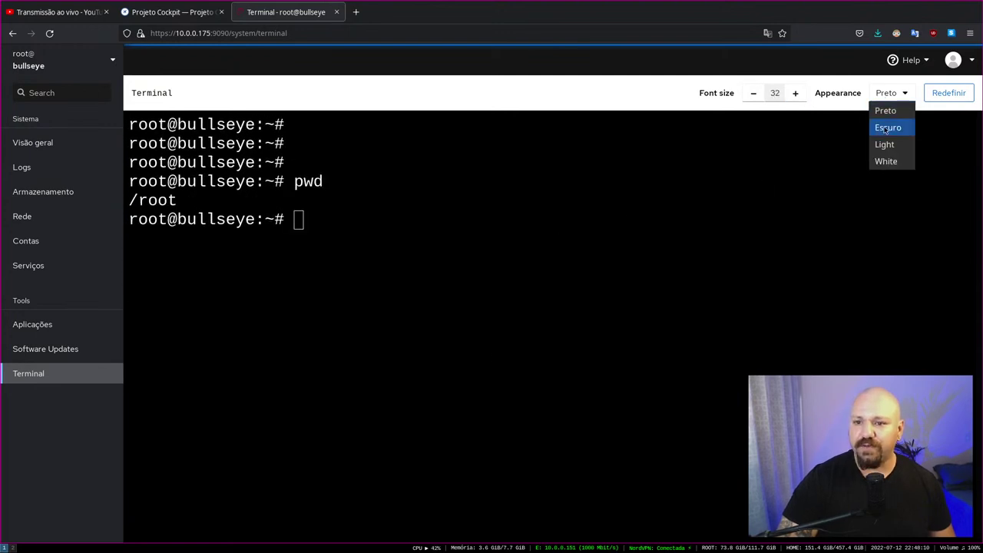
left_click(888, 128)
left_click(893, 93)
left_click(885, 144)
left_click(895, 93)
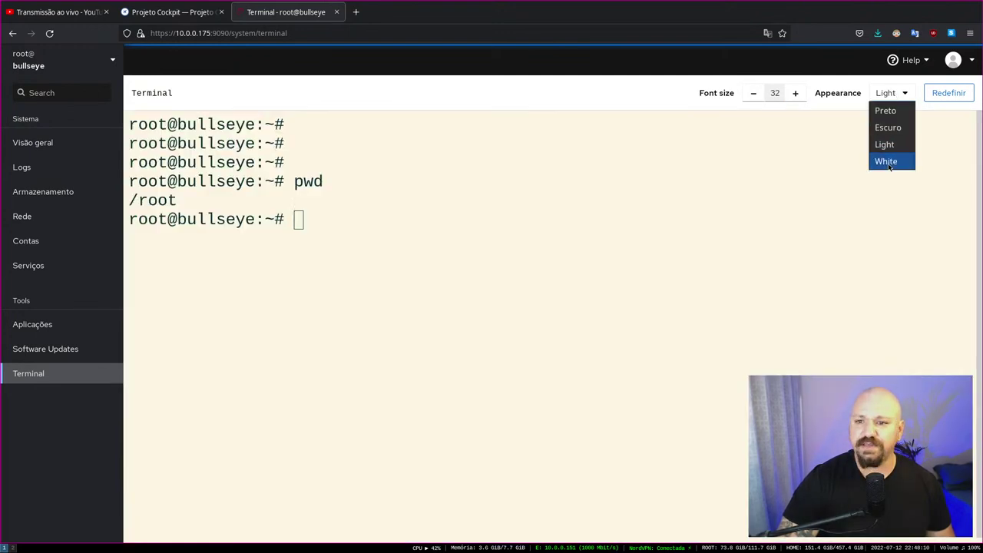
left_click(886, 161)
left_click(886, 95)
left_click(888, 127)
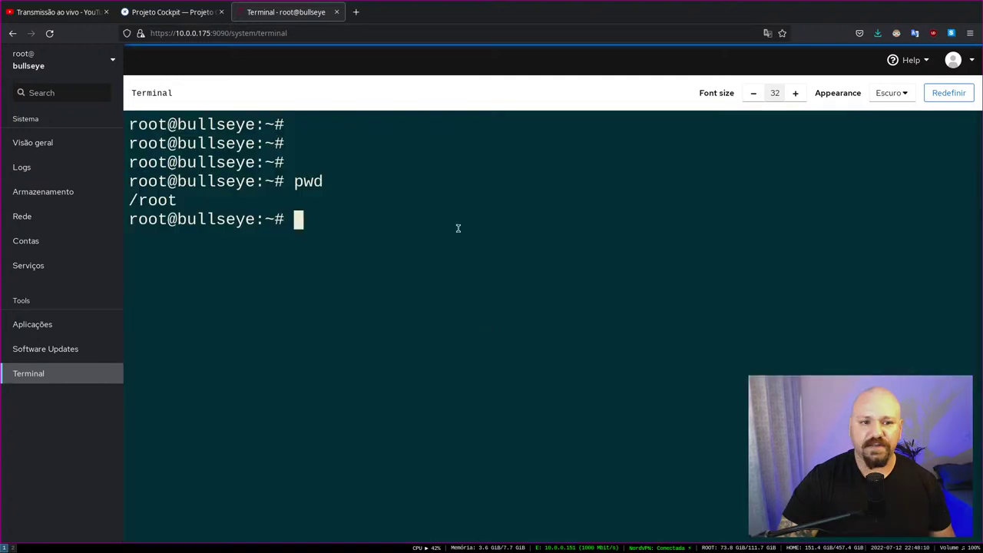
Run uname -a and cat /etc/os-release in the terminal, and highlight the release details in the output
type("uname -a")
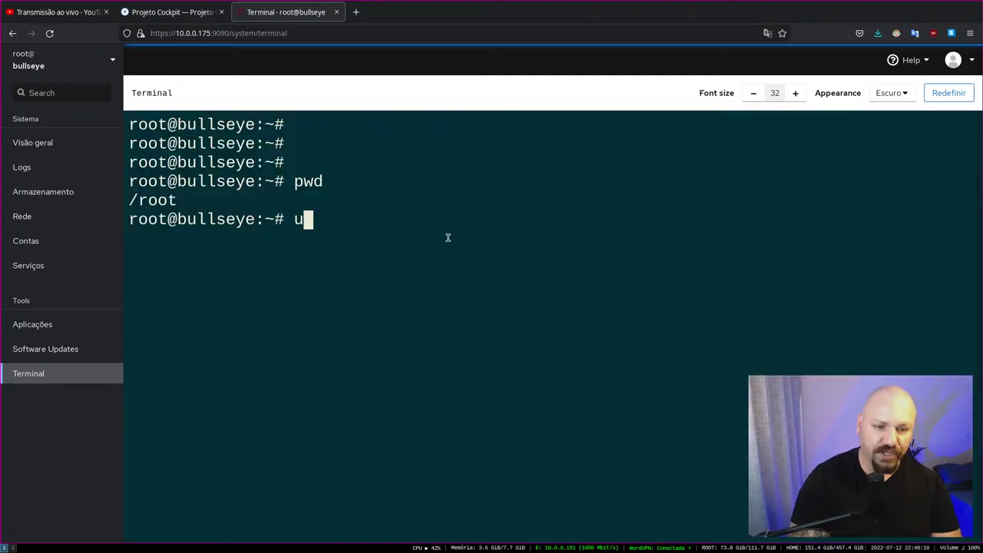
key("Return")
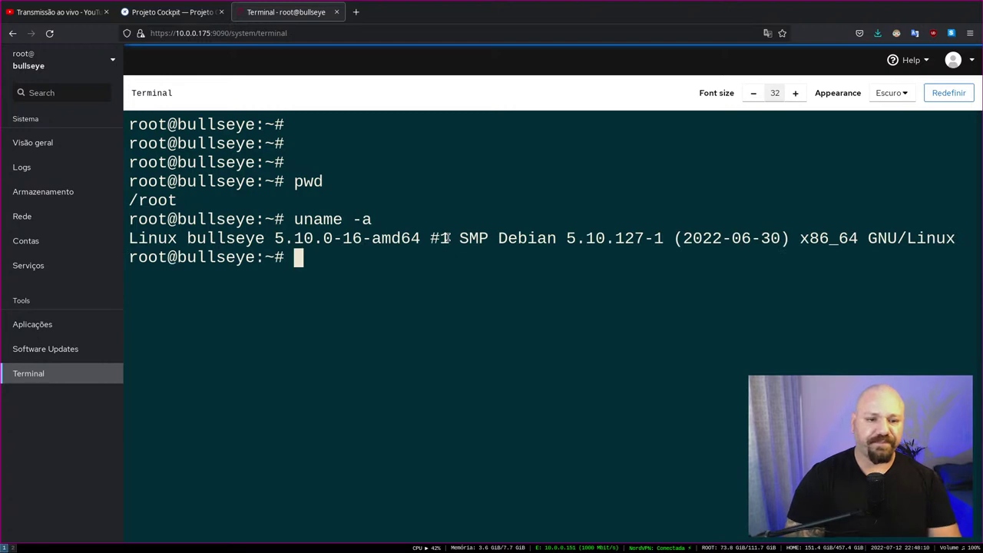
type("cat /etc/os-release")
key("Return")
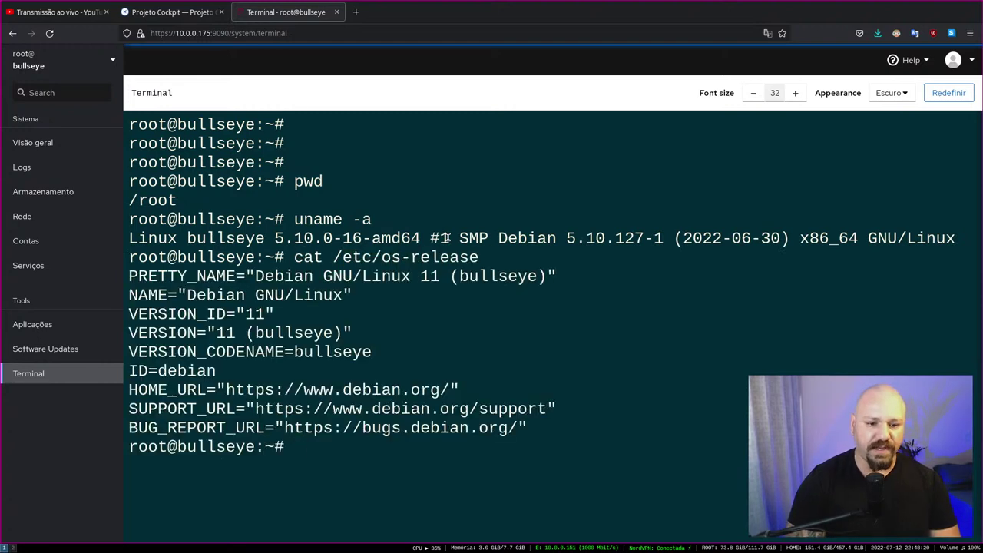
type("l")
key("BackSpace")
left_click_drag(256, 276, 556, 446)
left_click(555, 446)
Reload the terminal page for a fresh session and list the running processes with ps -aux
key("F5")
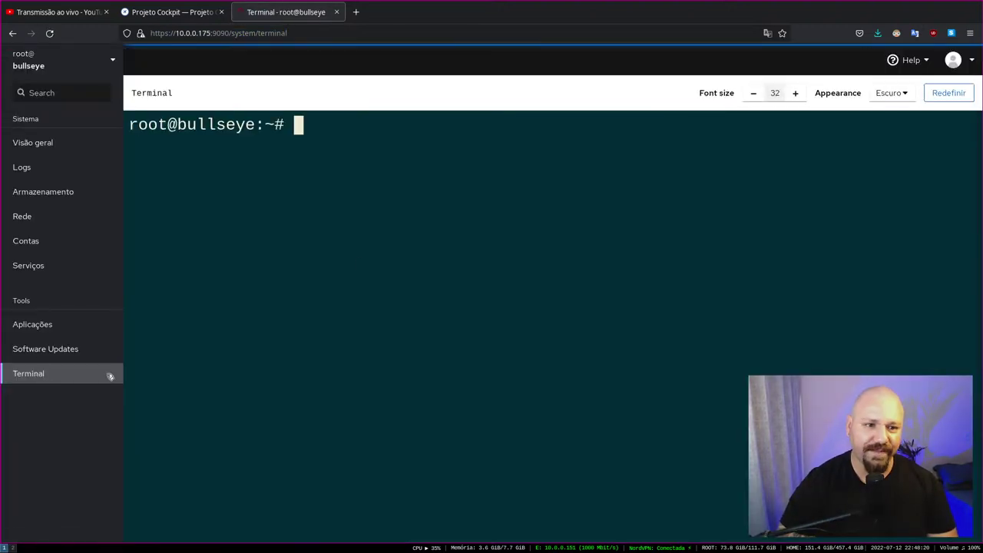
key("Return")
key("Return")
type("ps-")
key("BackSpace")
type("-a")
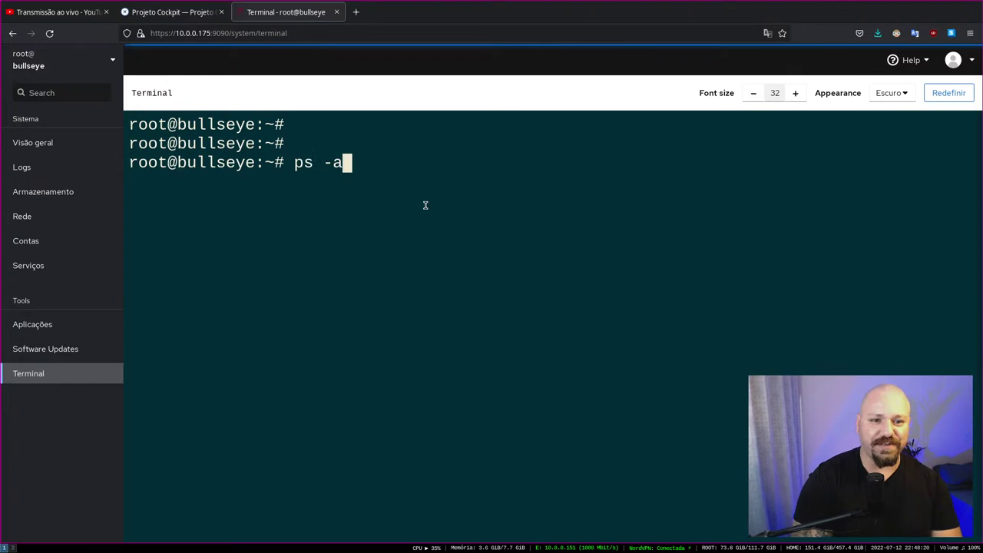
type("ux")
key("Return")
key("Up")
key("Left")
key("Left")
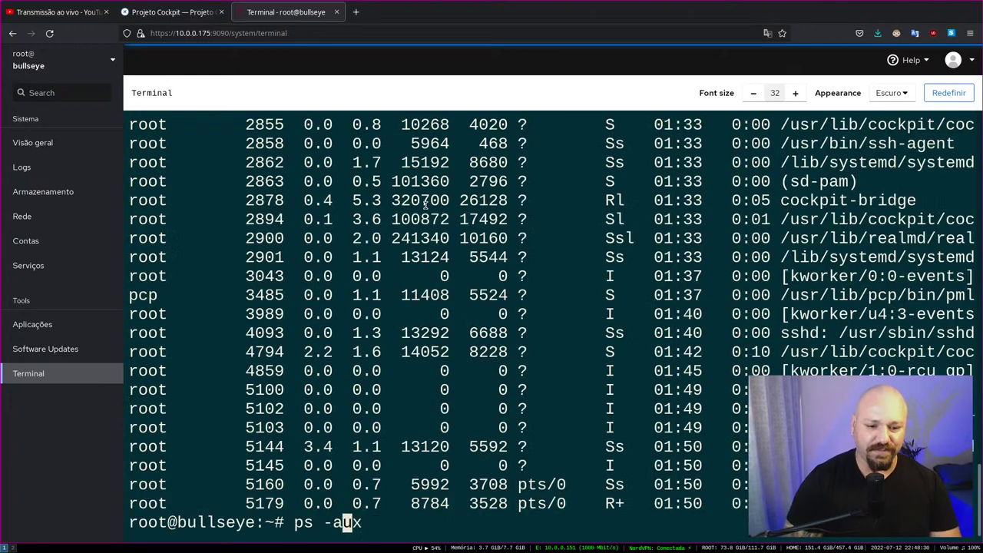
key("BackSpace")
key("ctrl+l")
key("Return")
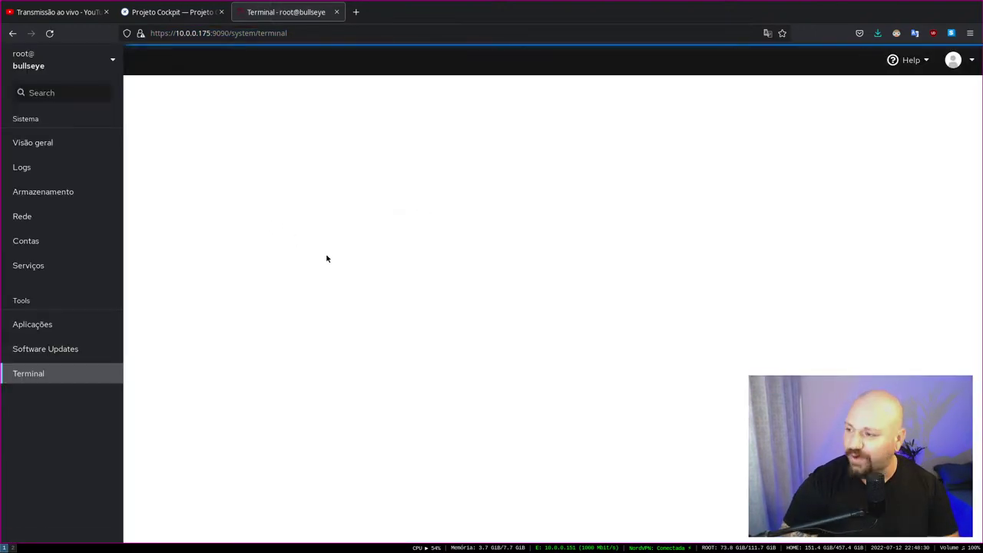
Edit the recalled ps command to ps -ux, run it and go to the beginning of its process list
key("Return")
key("Up")
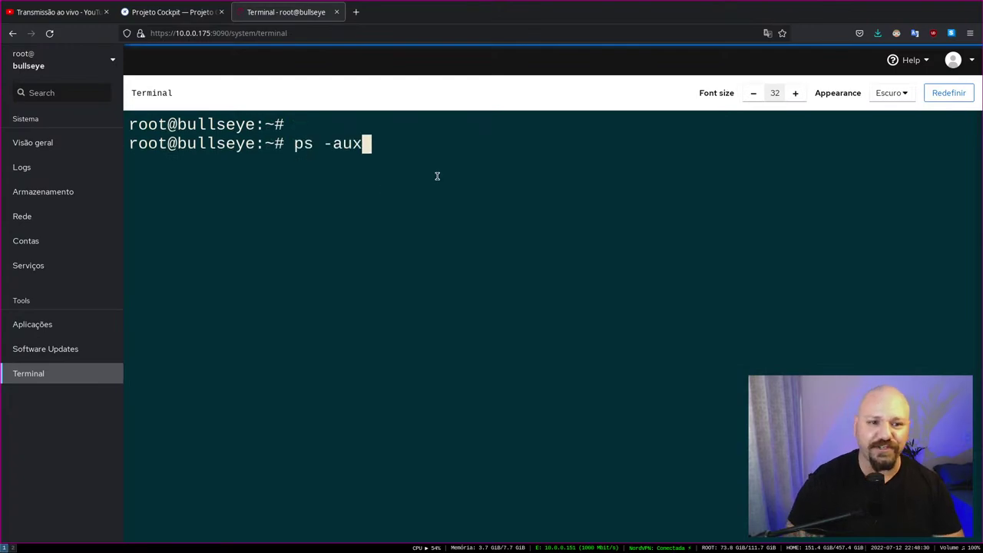
key("Left")
key("Left")
key("BackSpace")
key("Return")
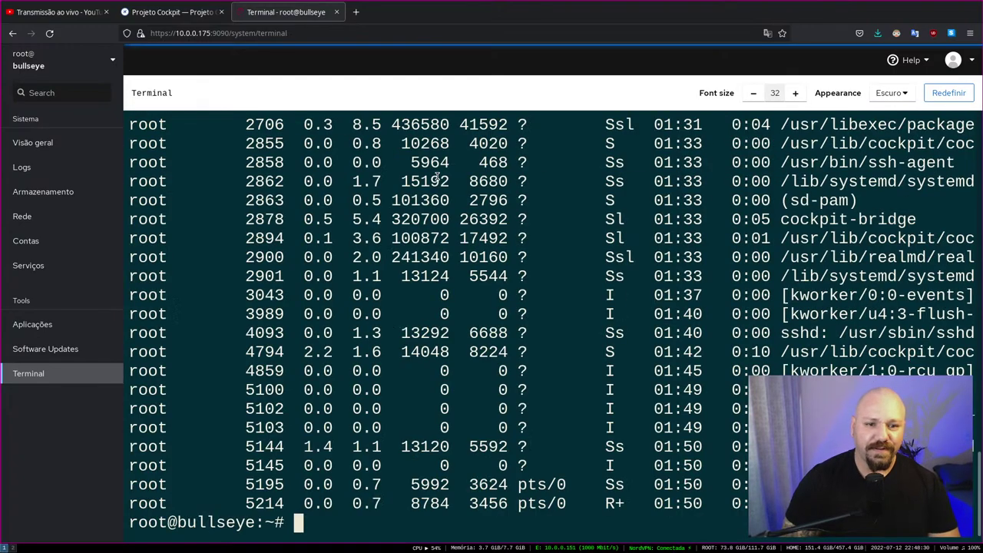
scroll(461, 284, "up", 15)
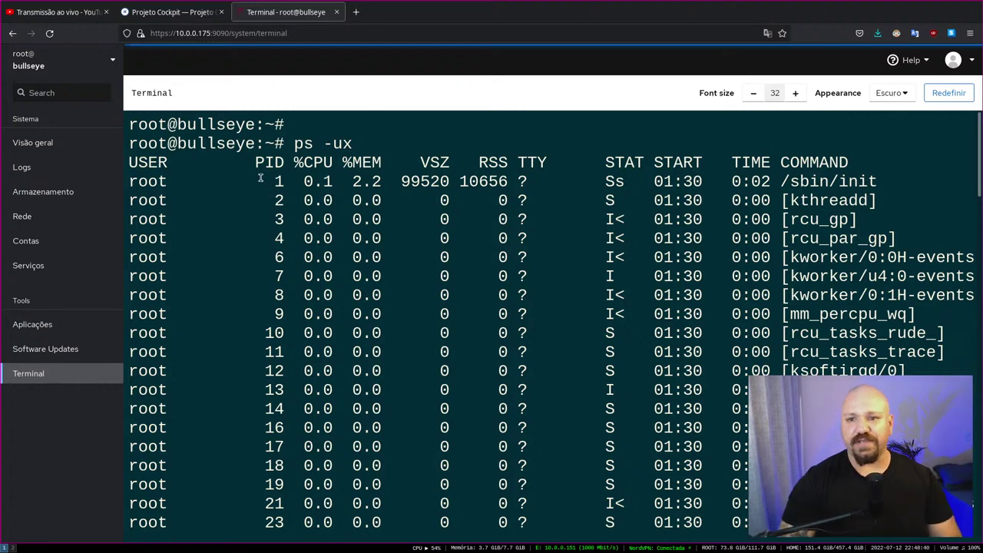
Reduce the terminal's font size to 22 and review the process list down to its newer entries
left_click(754, 93)
left_click(754, 93)
left_click(754, 93)
left_click(753, 93)
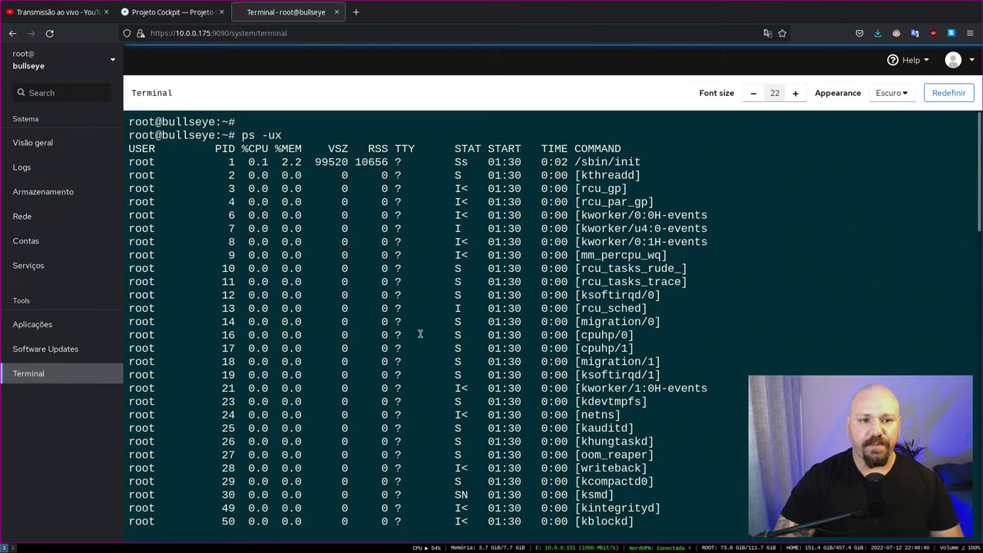
scroll(661, 269, "down", 15)
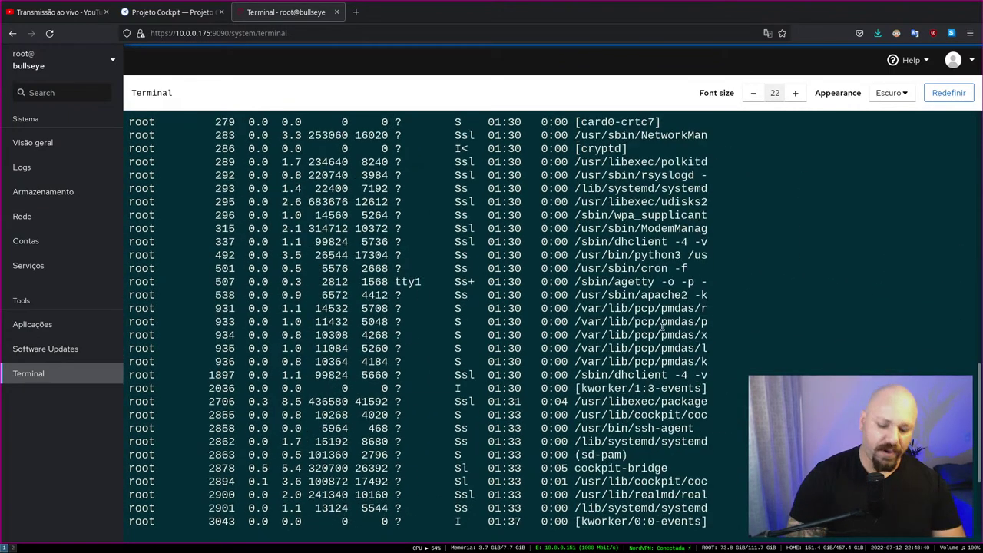
Clear the terminal, refresh the package lists with apt update and run apt upgrade
type("clear")
key("Return")
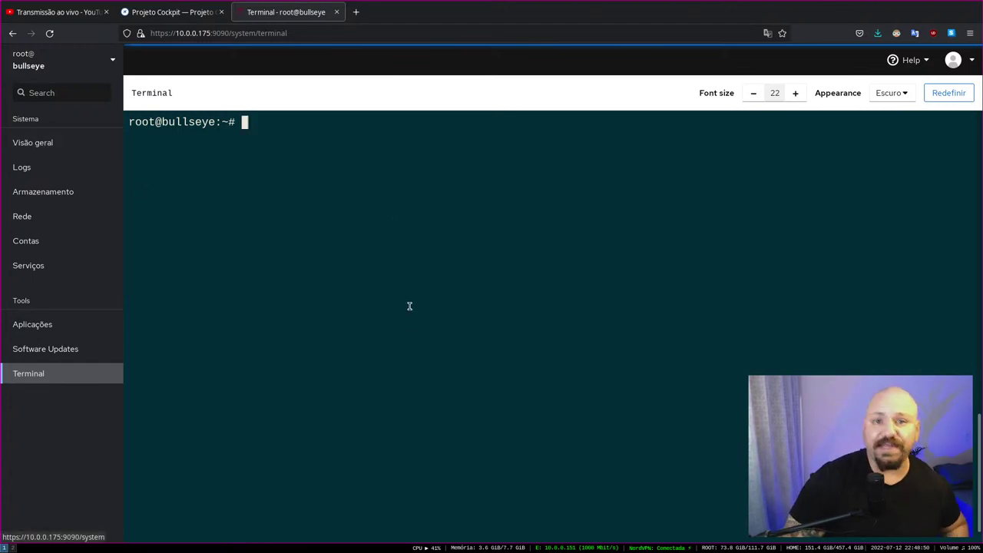
key("Return")
type("apt update")
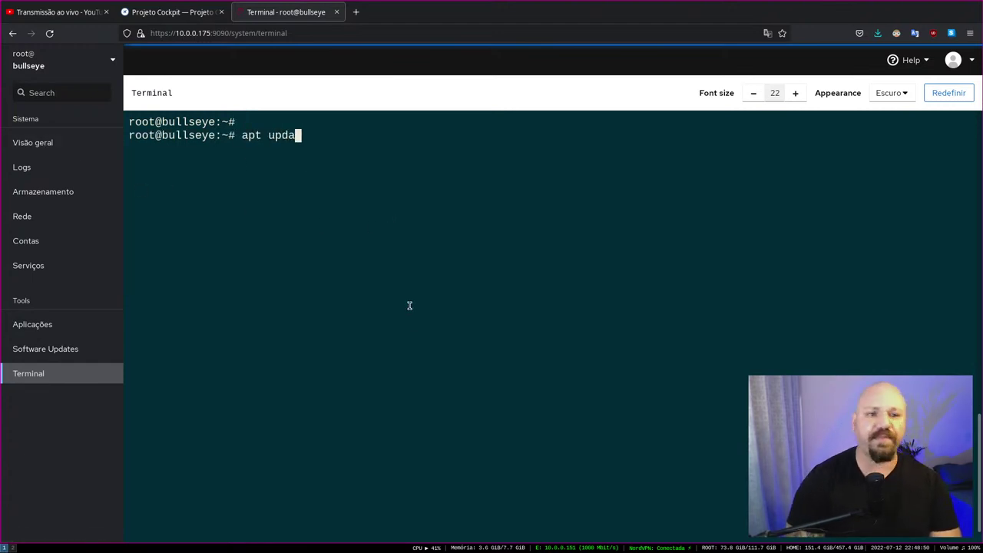
key("Return")
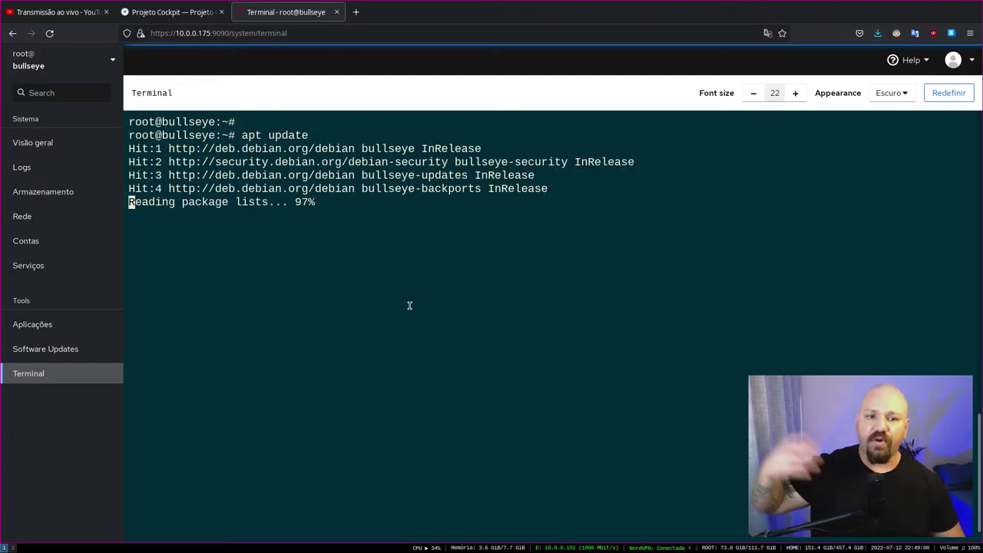
type("apt upgrade")
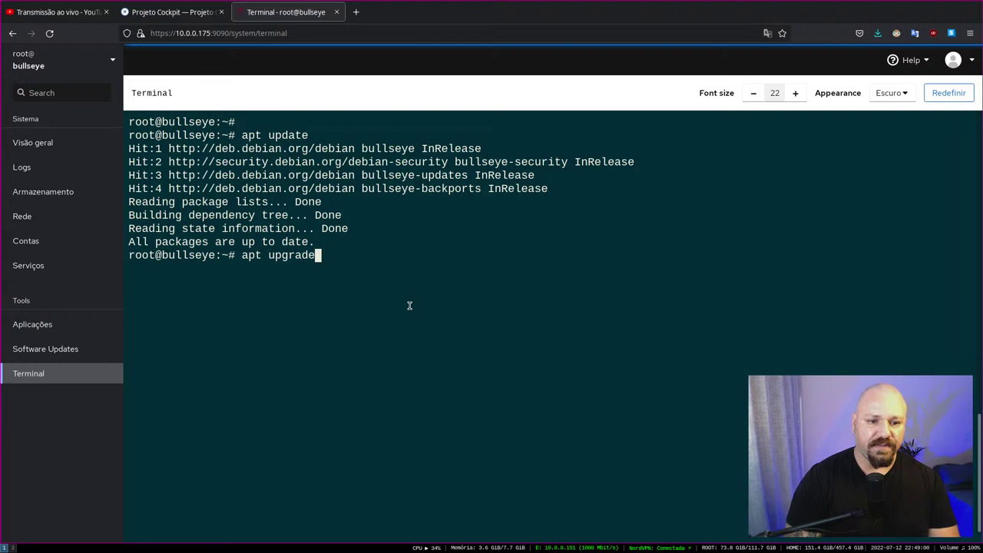
key("Return")
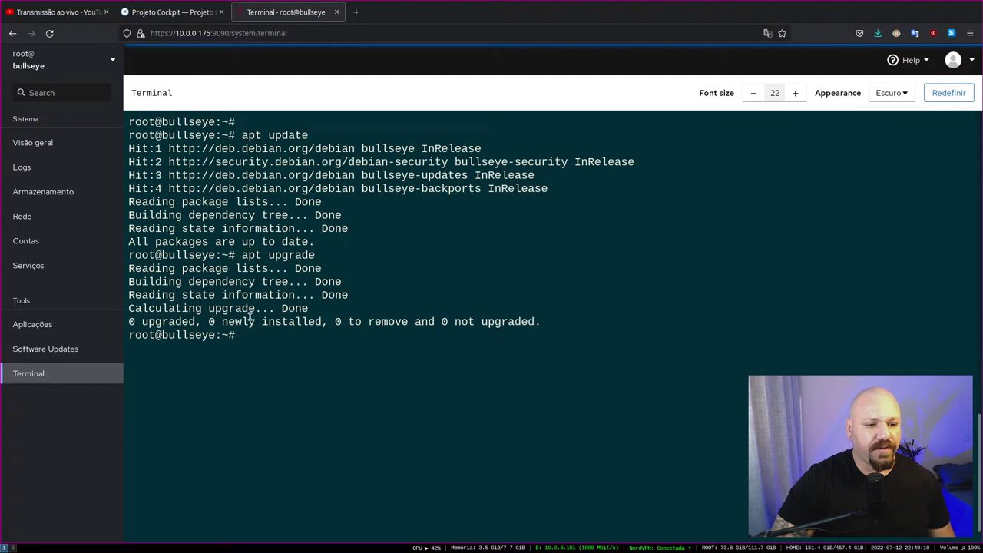
Open the server's storage page and select the 5-minute range for the disk reading and writing graphs
left_click(46, 196)
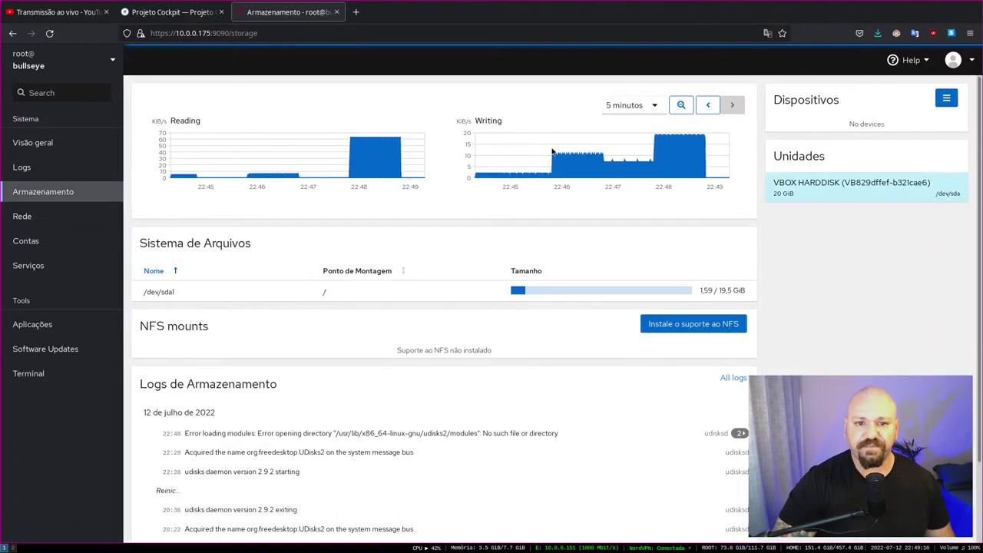
left_click(656, 106)
left_click(649, 129)
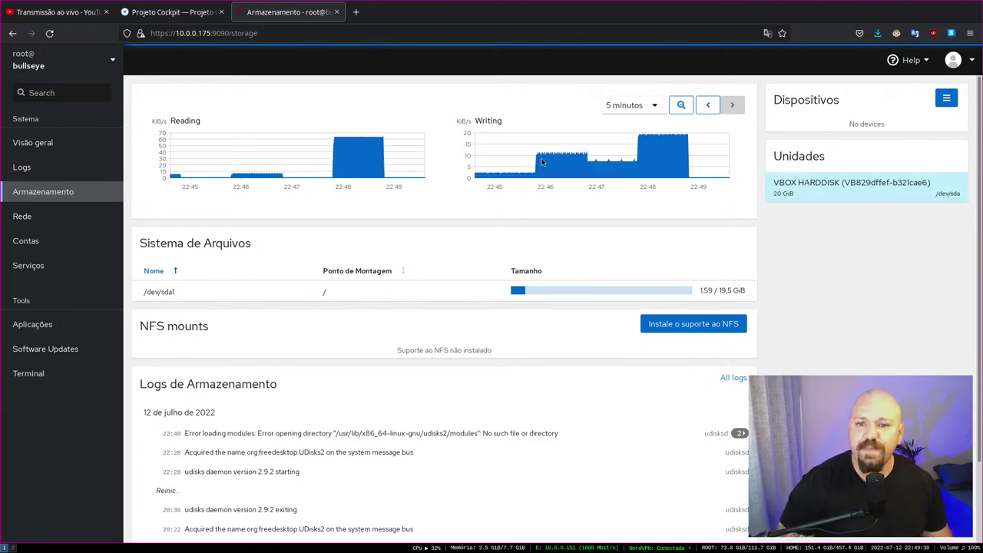
Open the VBOX HARDDISK drive's details, expand its ext4 partition entry to view it and collapse it again
left_click(808, 187)
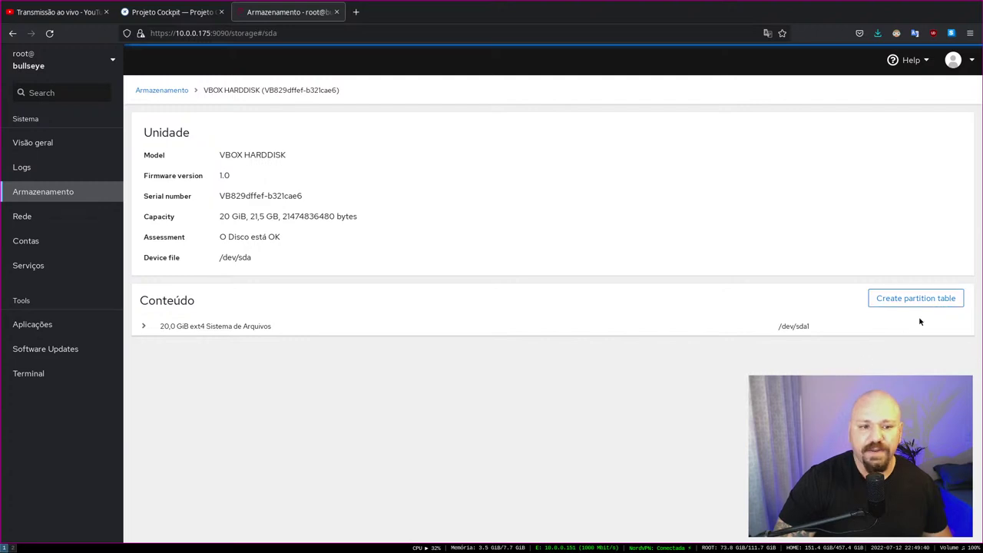
left_click(145, 327)
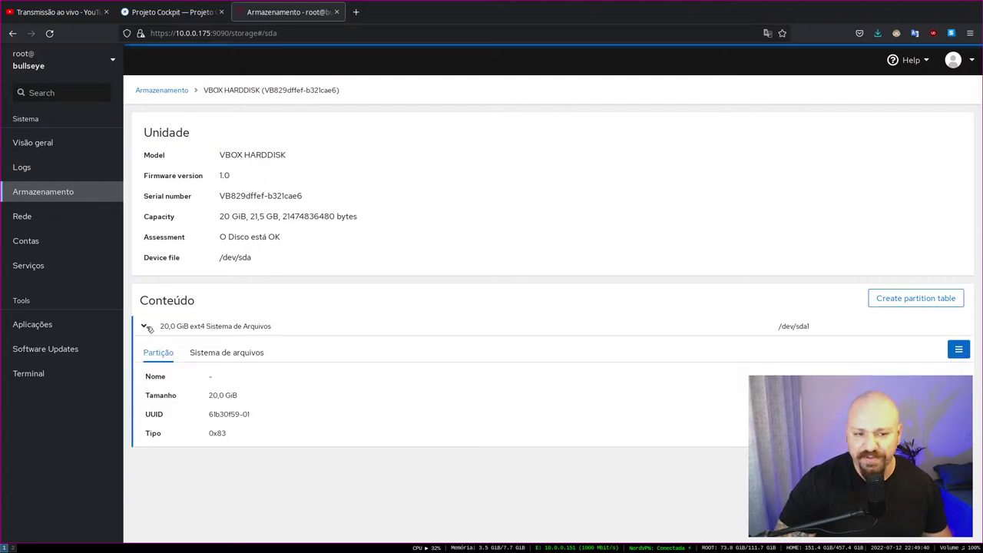
left_click(146, 327)
Examine the erase and partitioning options for creating a partition table on /dev/sda, and cancel without formatting
left_click(915, 298)
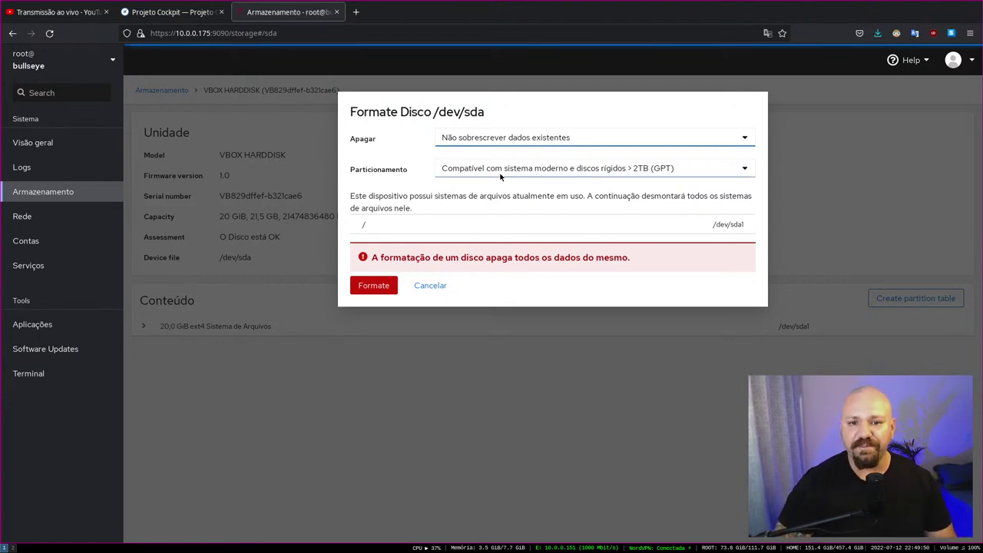
left_click(523, 171)
left_click(527, 175)
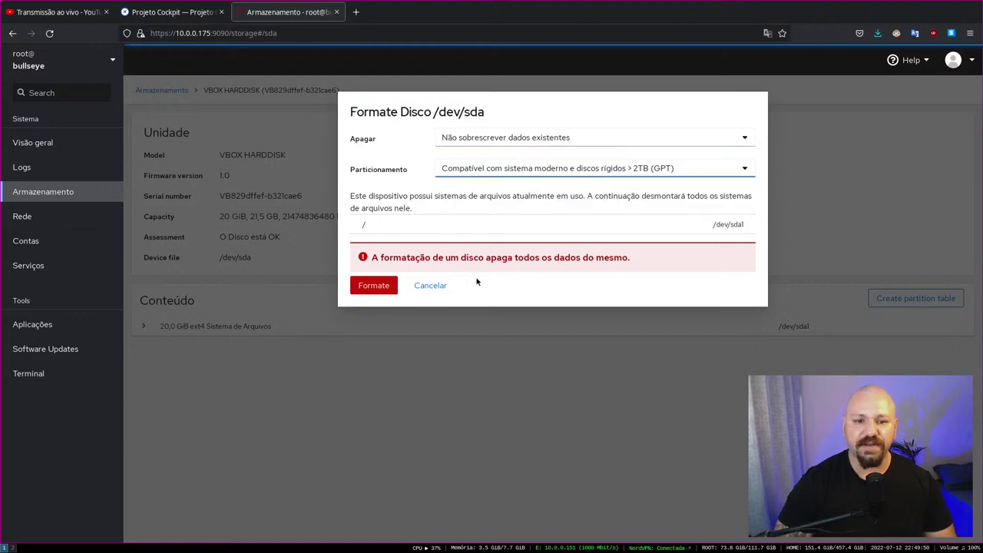
left_click(430, 288)
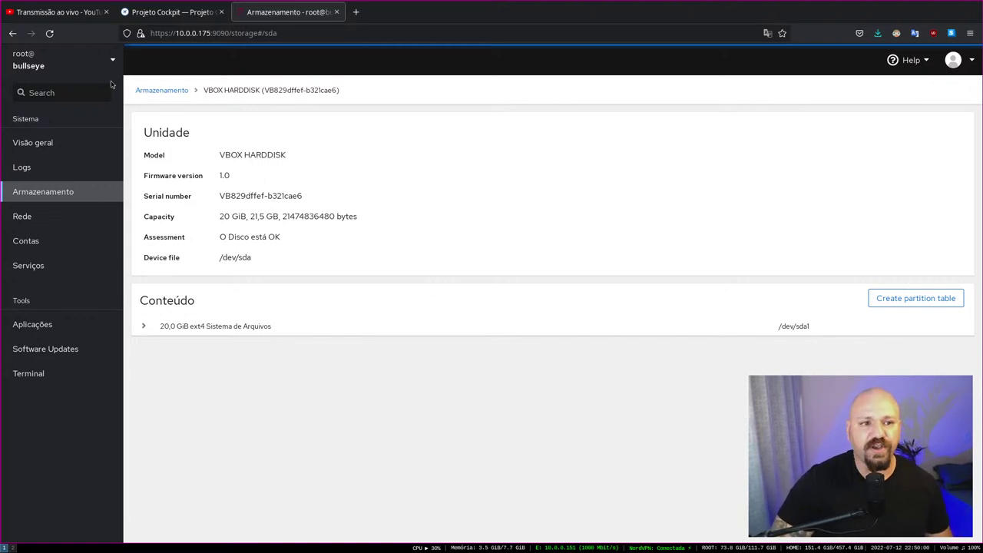
Return to the storage overview and install NFS support with the nfs-common package
left_click(161, 90)
scroll(538, 330, "down", 2)
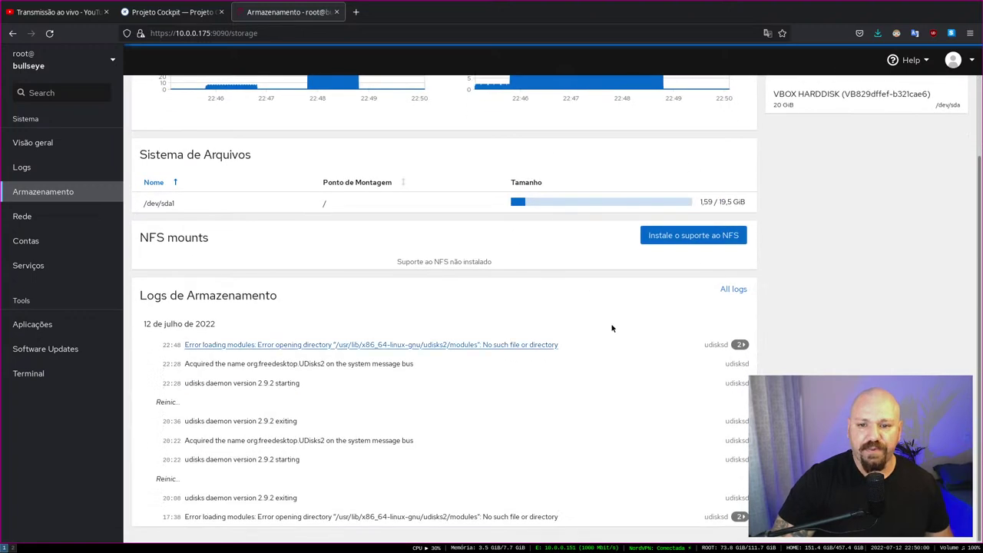
left_click(683, 235)
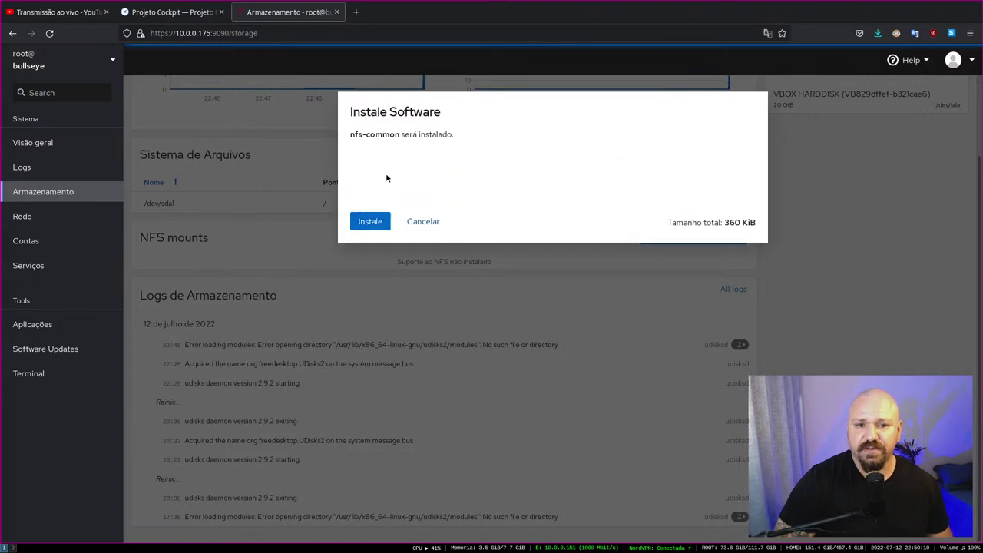
left_click(374, 224)
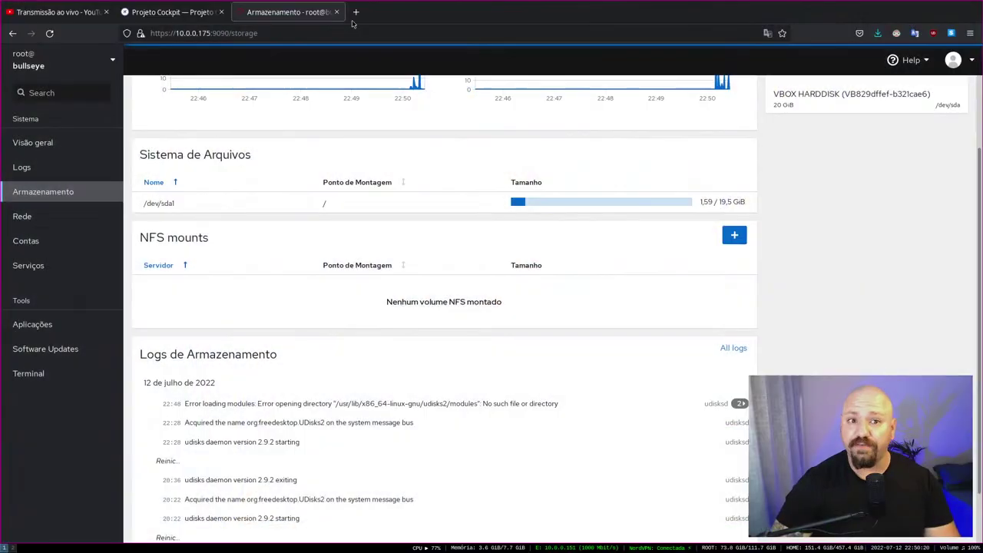
Open slackjeff.com.br in a new browser tab and go to its Meus Cursos page
left_click(356, 12)
type("slackjeff.com.br")
key("Return")
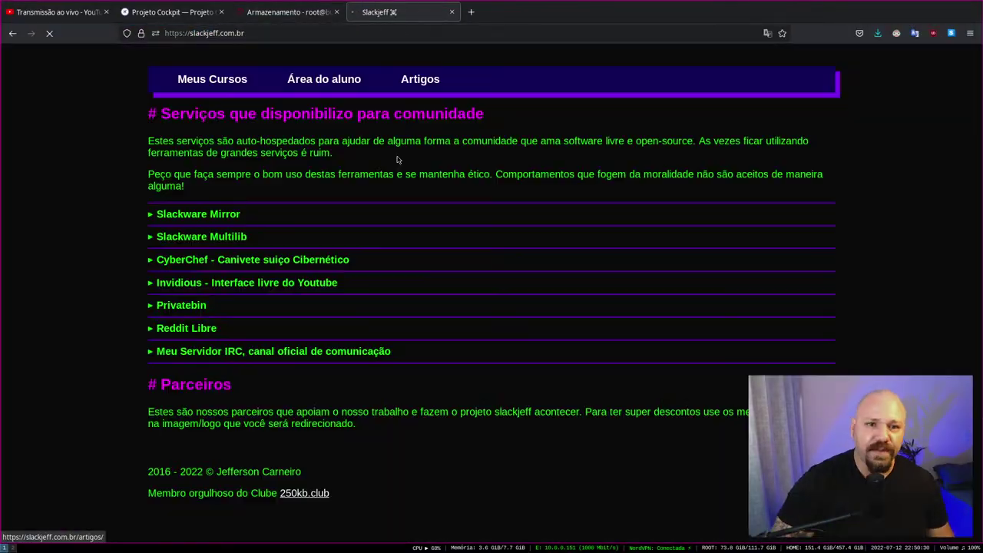
left_click(213, 455)
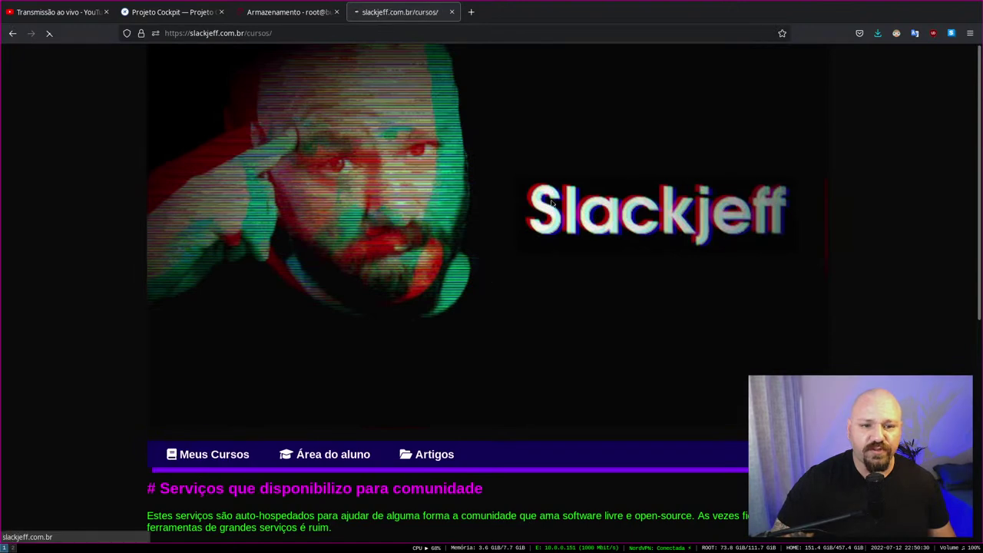
Open the Cursos Gravados and Cursos AO-VIVO pages in separate tabs and switch to the recorded courses
middle_click(401, 206)
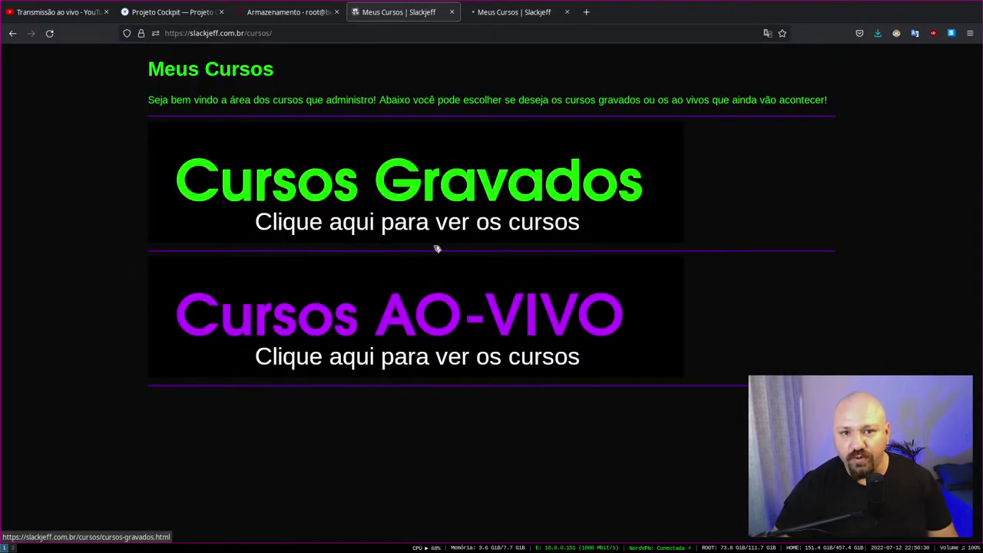
middle_click(435, 323)
left_click(496, 15)
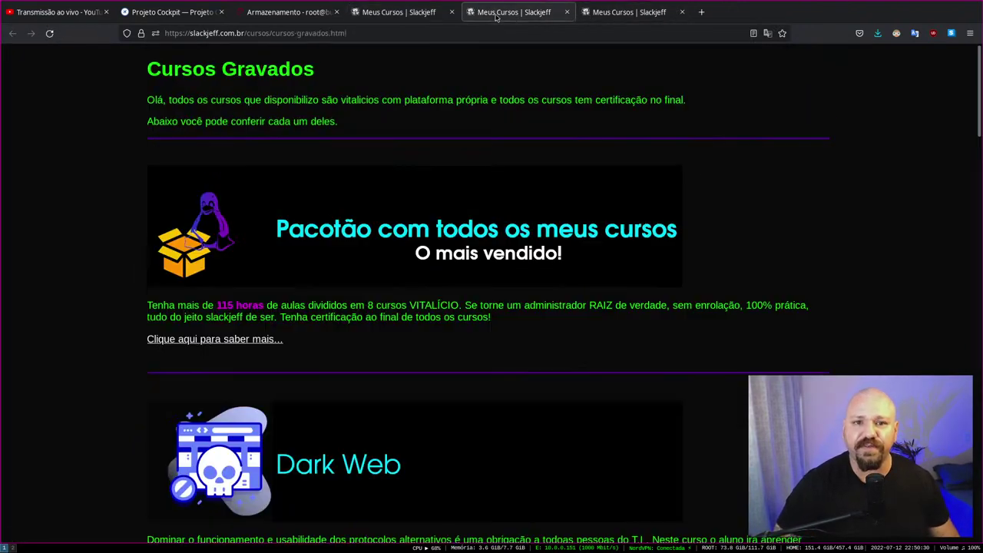
Open the details of the package with all courses and highlight its R$ 50,00 price line
left_click(244, 342)
scroll(461, 300, "down", 5)
triple_click(392, 203)
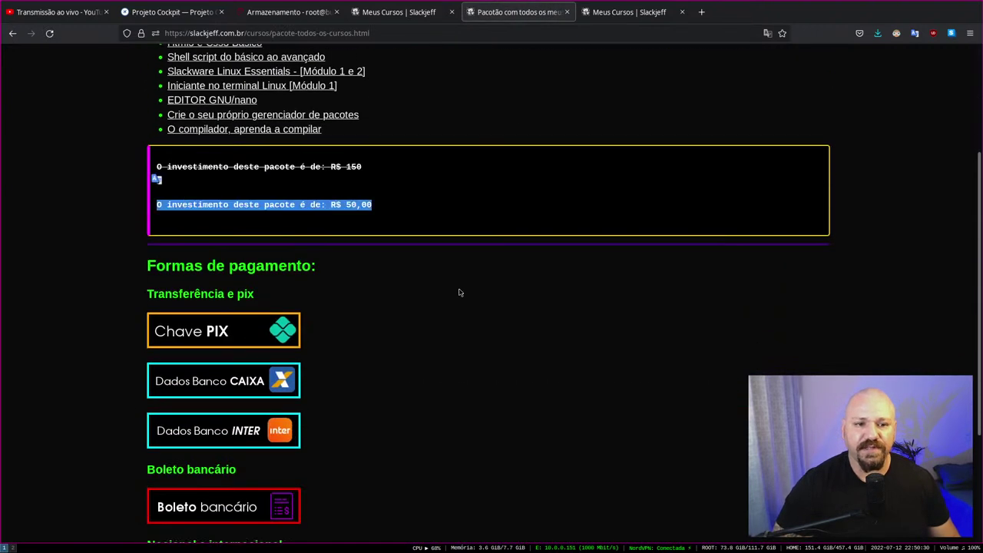
scroll(325, 222, "up", 2)
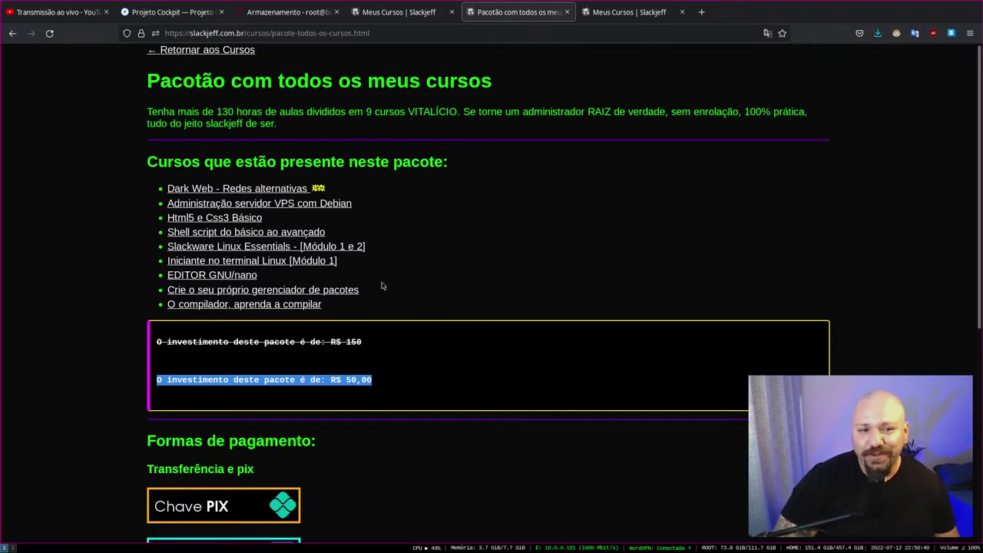
Highlight the package's full course list, followed by the Dark Web and Administração servidor VPS com Debian entries
left_click_drag(357, 304, 103, 187)
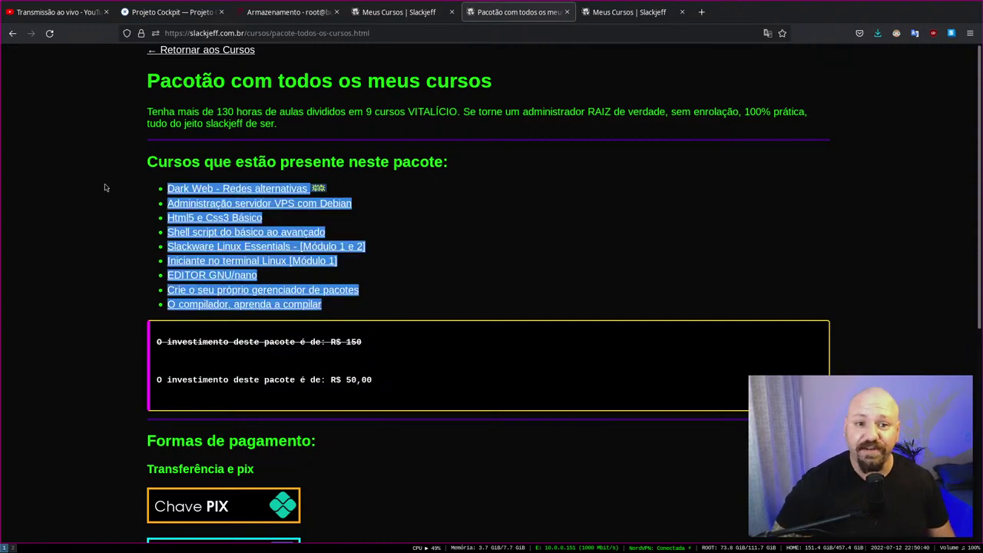
left_click(390, 177)
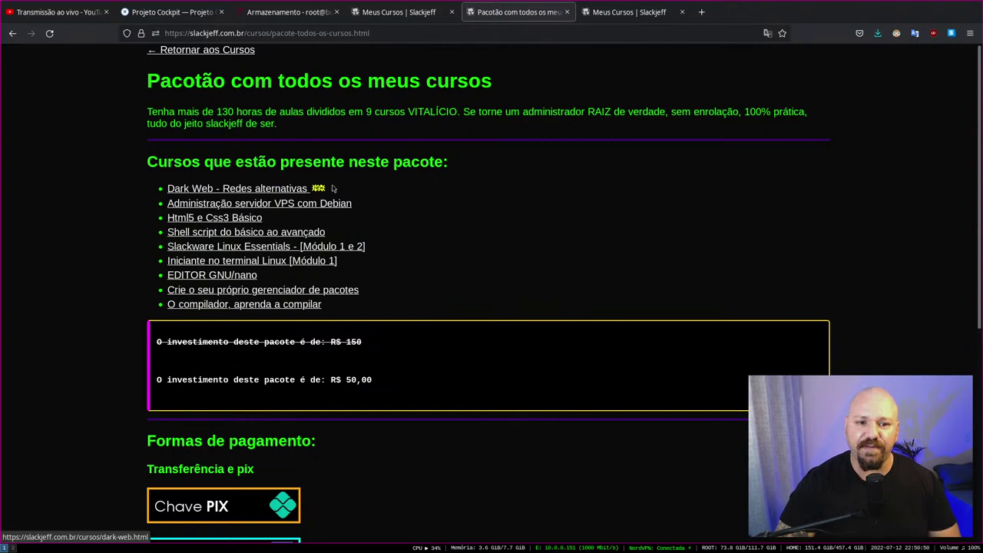
left_click_drag(333, 188, 222, 182)
left_click_drag(380, 209, 168, 203)
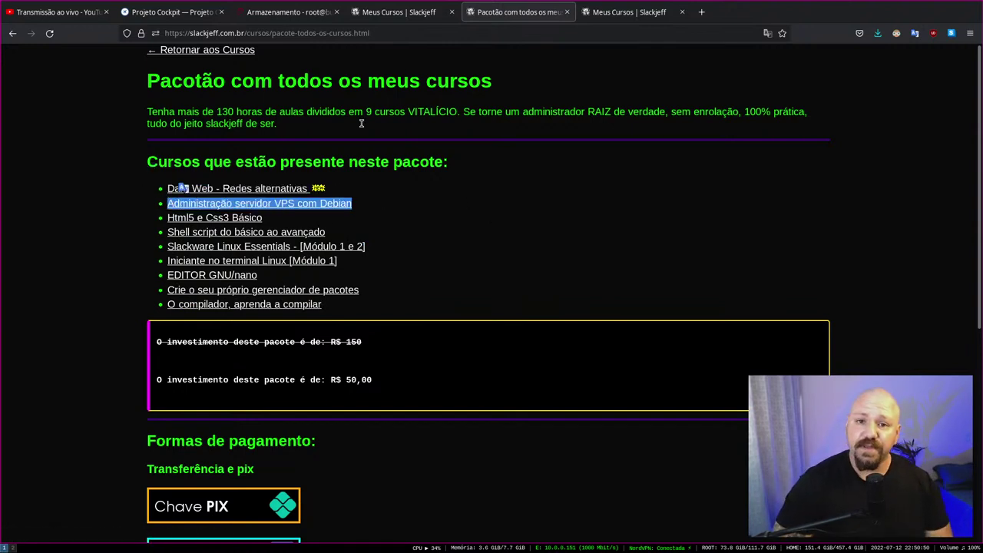
Close the separate live-courses tab, show Cursos Ao vivo in the Meus Cursos tab and highlight the Vagrant heading
left_click(629, 13)
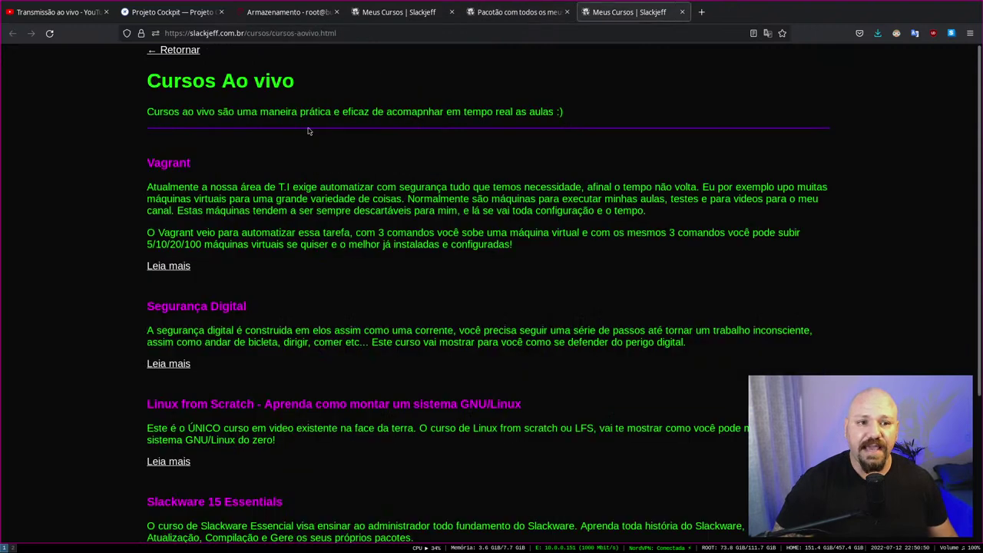
left_click(399, 12)
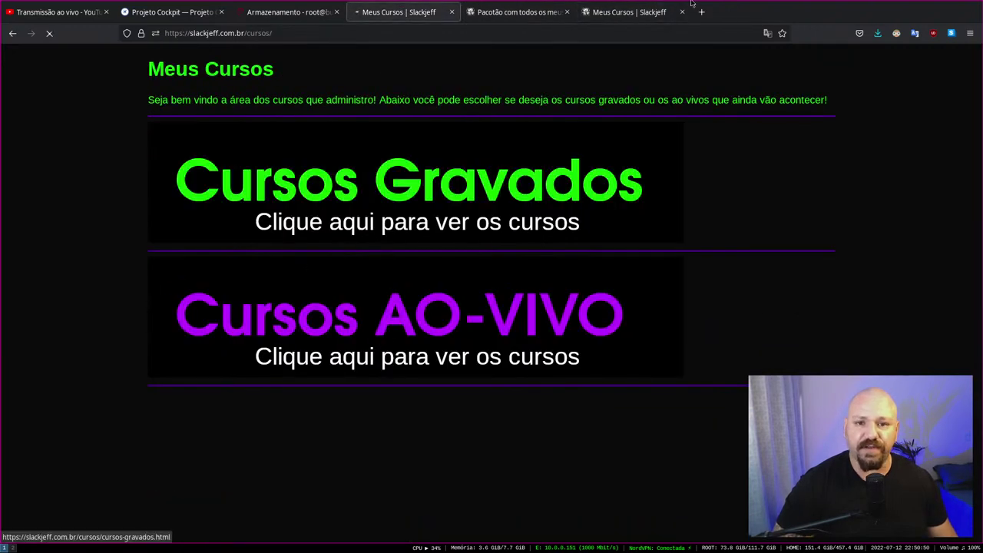
left_click(682, 12)
double_click(161, 162)
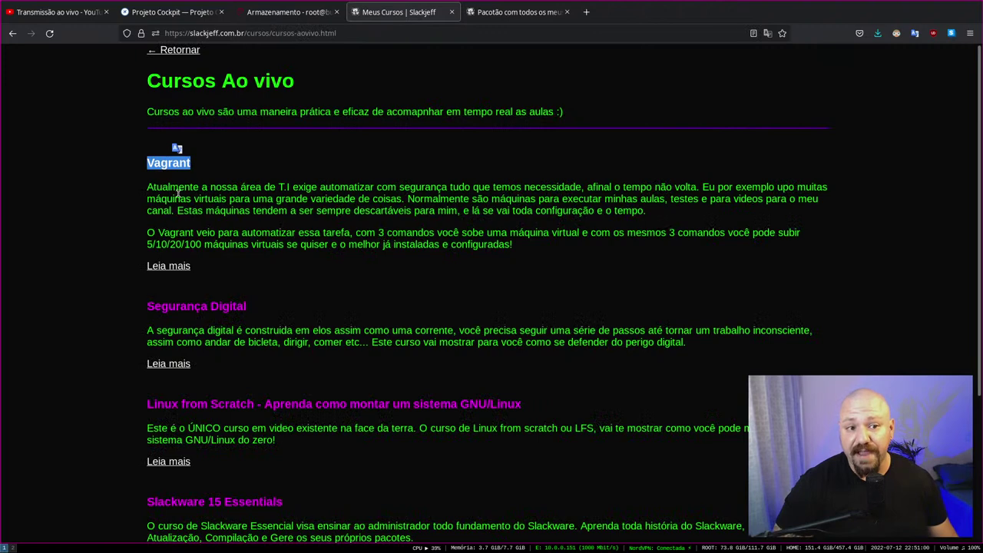
Review the live courses down to LPIC-1 - Preparatório, highlight that heading and go back to the page's beginning
scroll(187, 187, "down", 3)
left_click_drag(147, 190, 342, 193)
scroll(254, 281, "down", 2)
left_click_drag(80, 203, 609, 204)
left_click(596, 212)
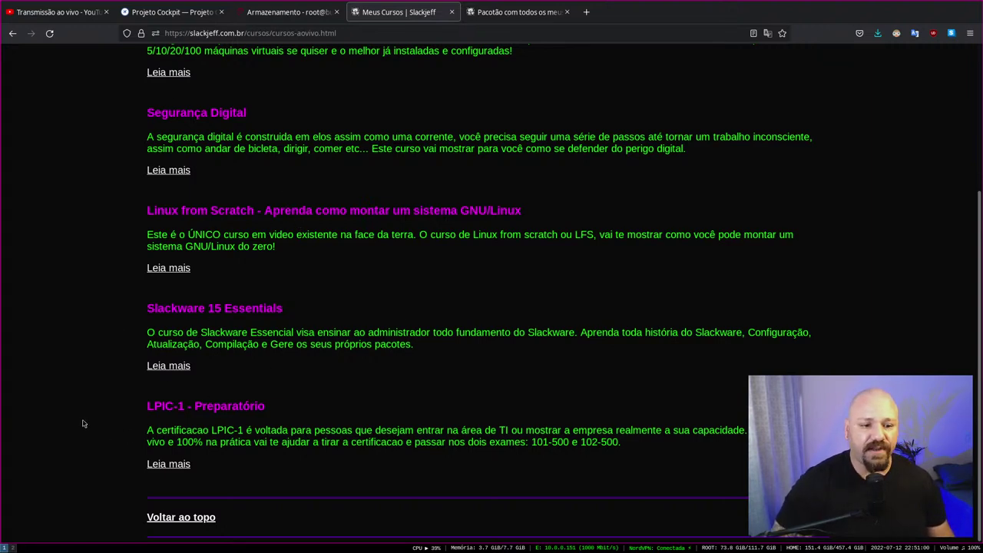
triple_click(271, 414)
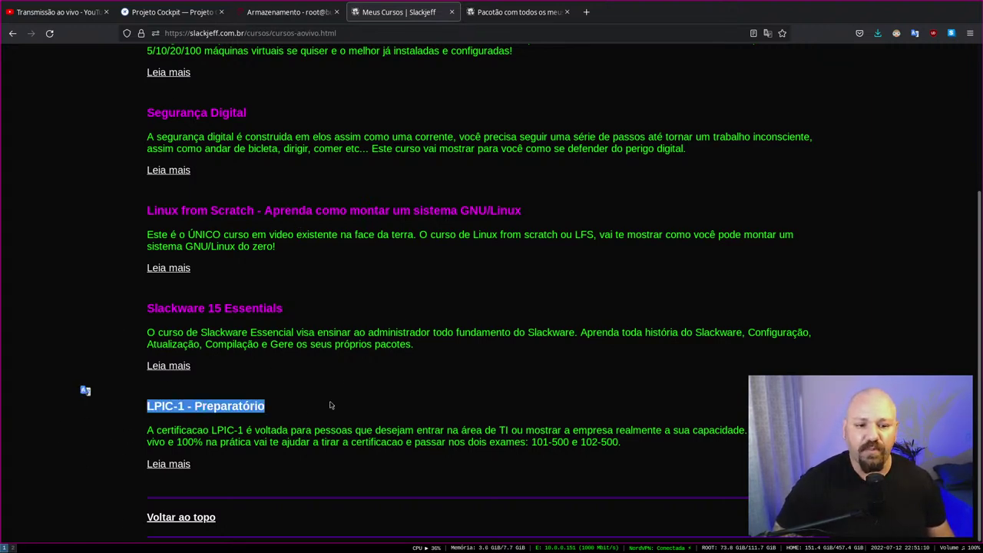
scroll(325, 405, "up", 3)
scroll(329, 401, "down", 3)
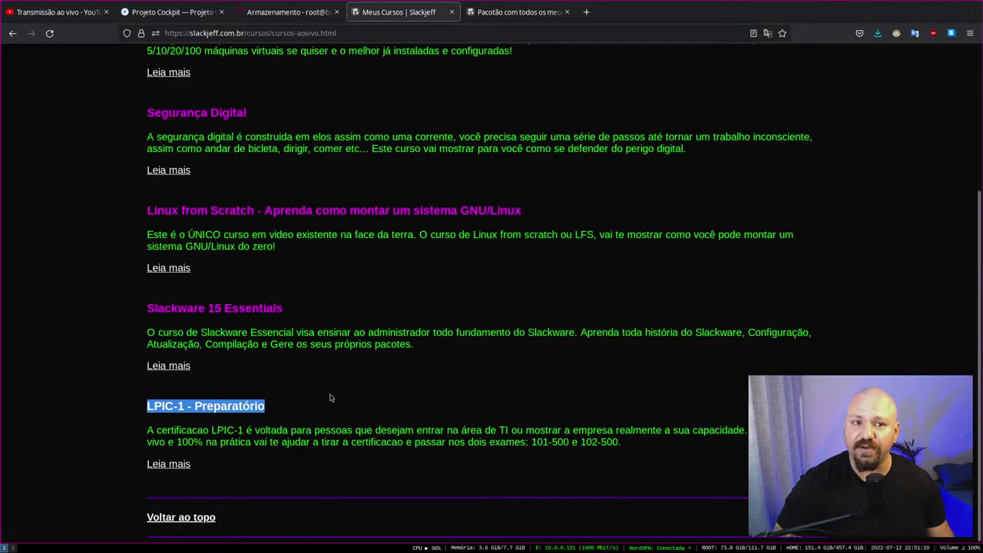
scroll(342, 391, "up", 5)
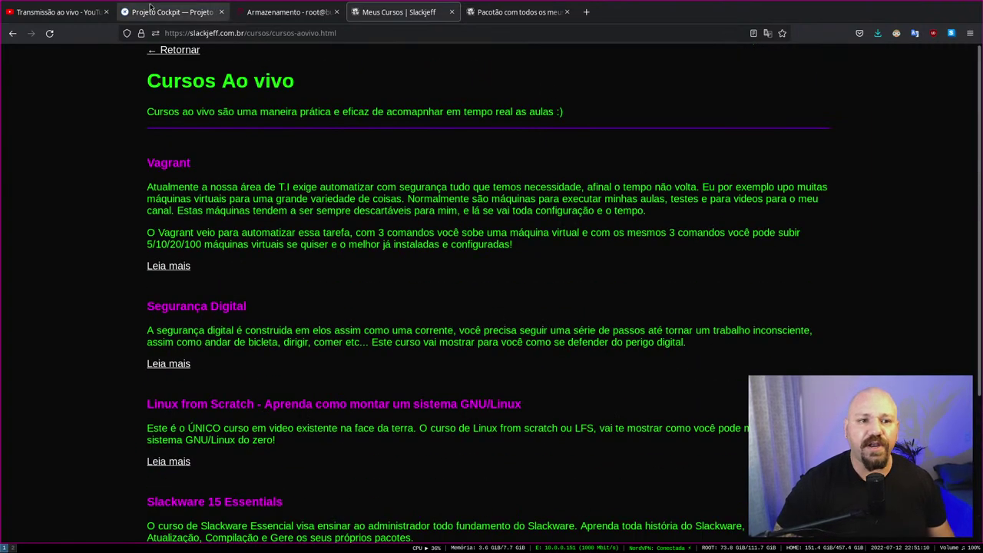
Check the Cockpit project site's tab, return to the storage page and highlight parts of its Sistema de Arquivos and NFS mounts headings
left_click(185, 12)
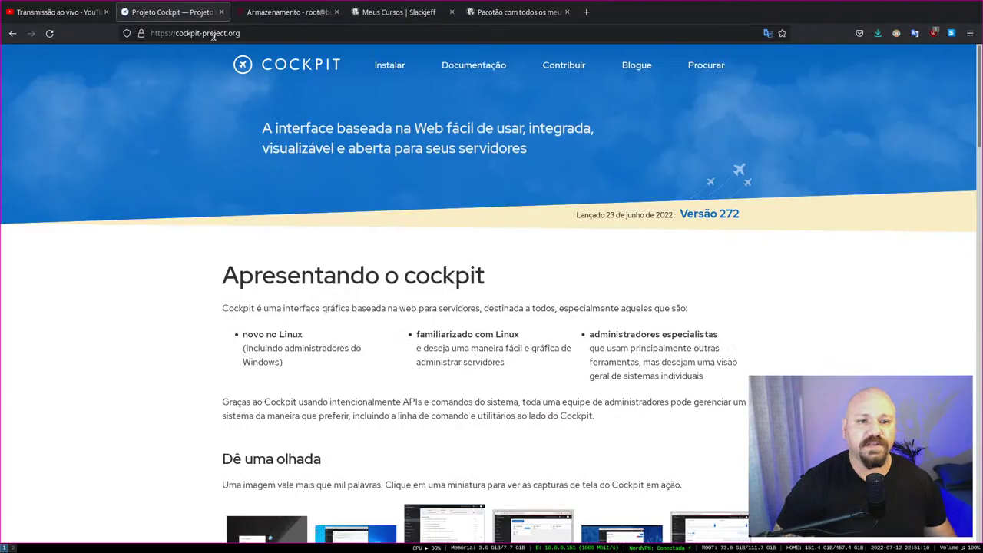
left_click(286, 13)
scroll(463, 242, "up", 3)
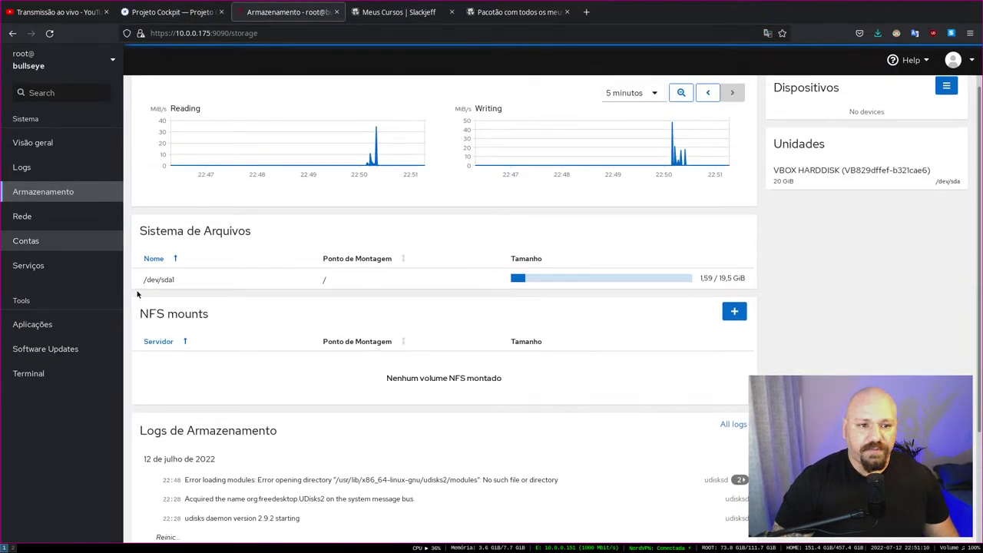
left_click_drag(237, 226, 251, 231)
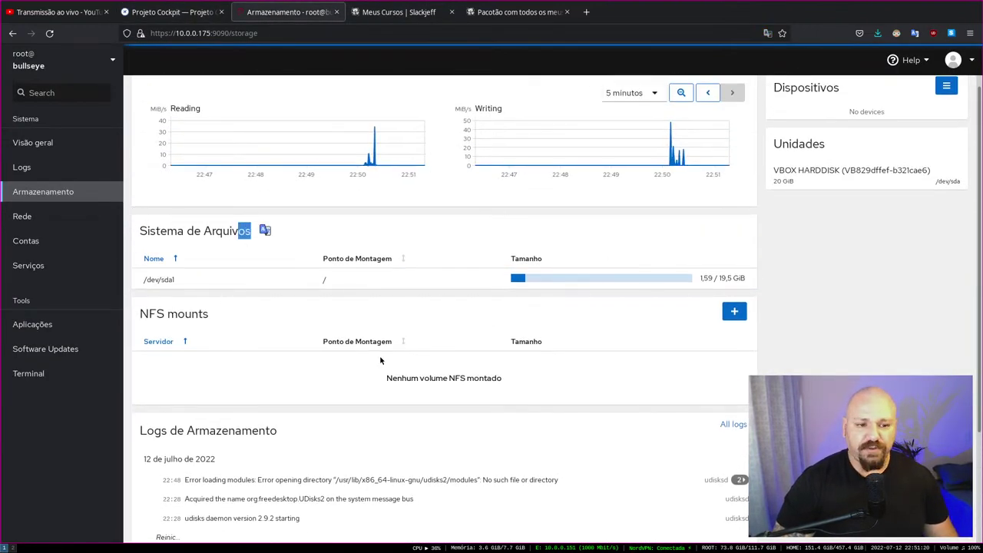
left_click_drag(177, 315, 285, 315)
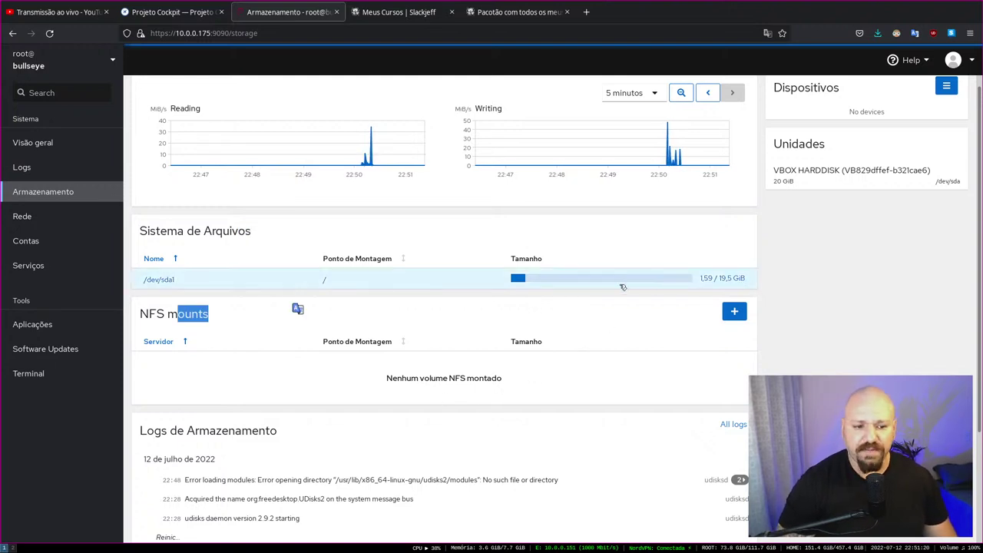
Review the storage page and open the 22:48 "Error loading modules" entry in its logs to read the details
scroll(319, 287, "down", 3)
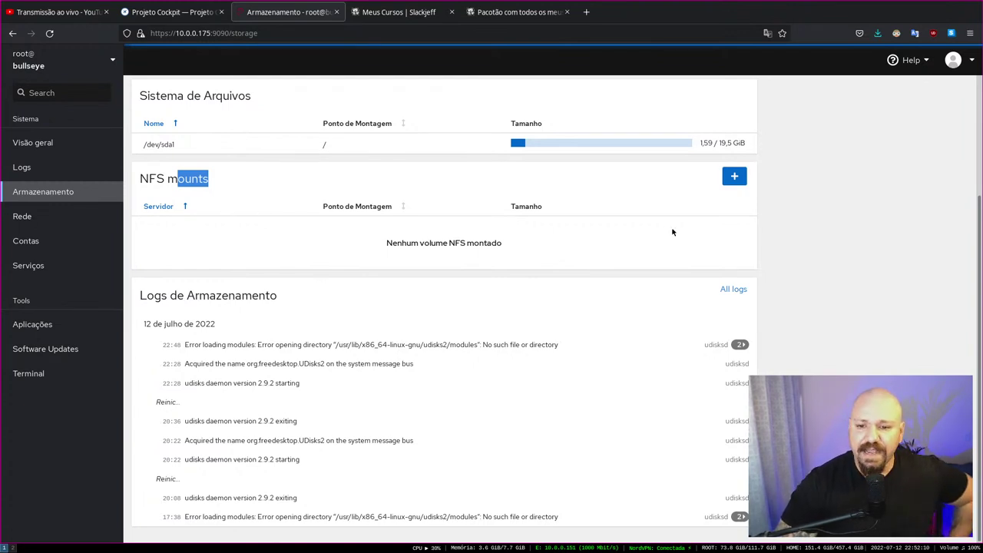
scroll(530, 295, "up", 4)
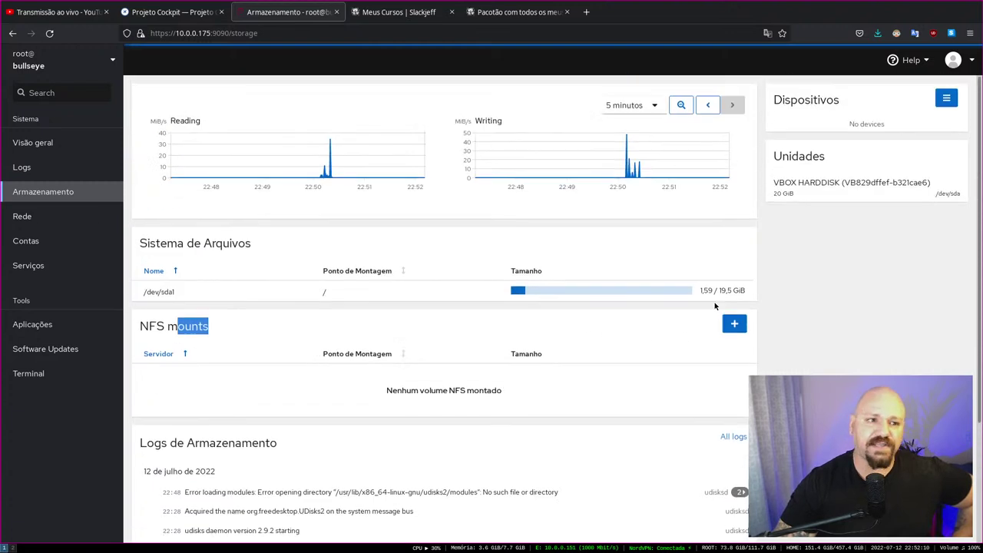
scroll(715, 304, "down", 4)
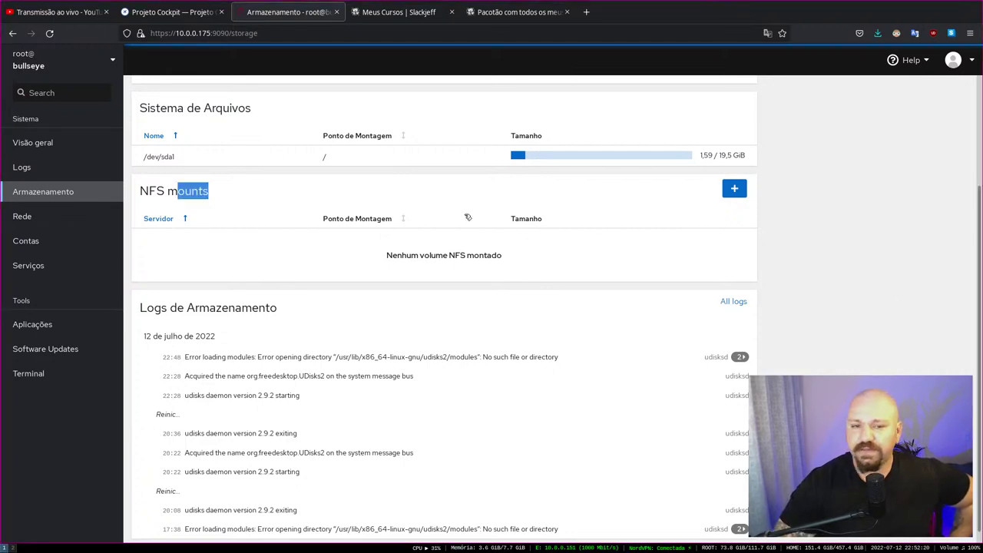
scroll(706, 269, "up", 2)
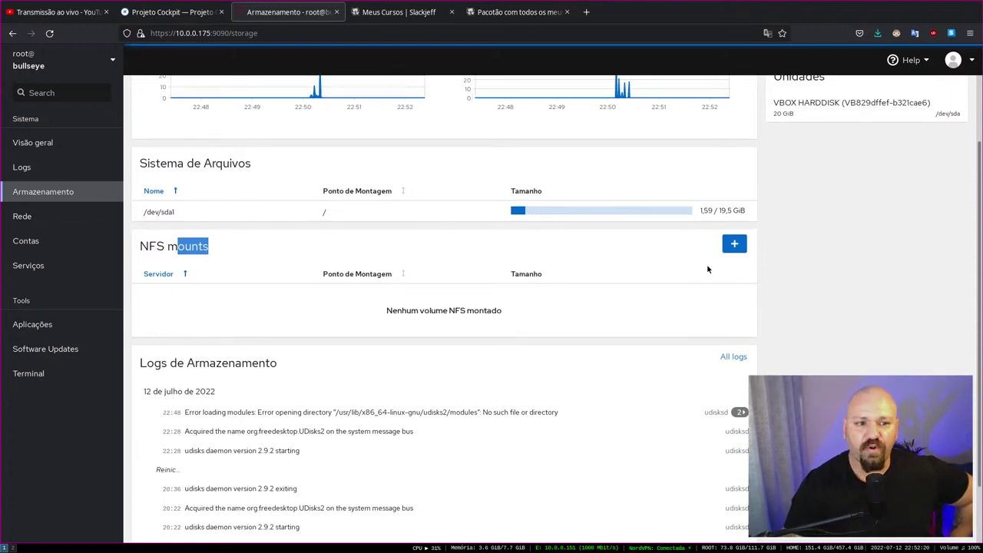
scroll(691, 270, "down", 2)
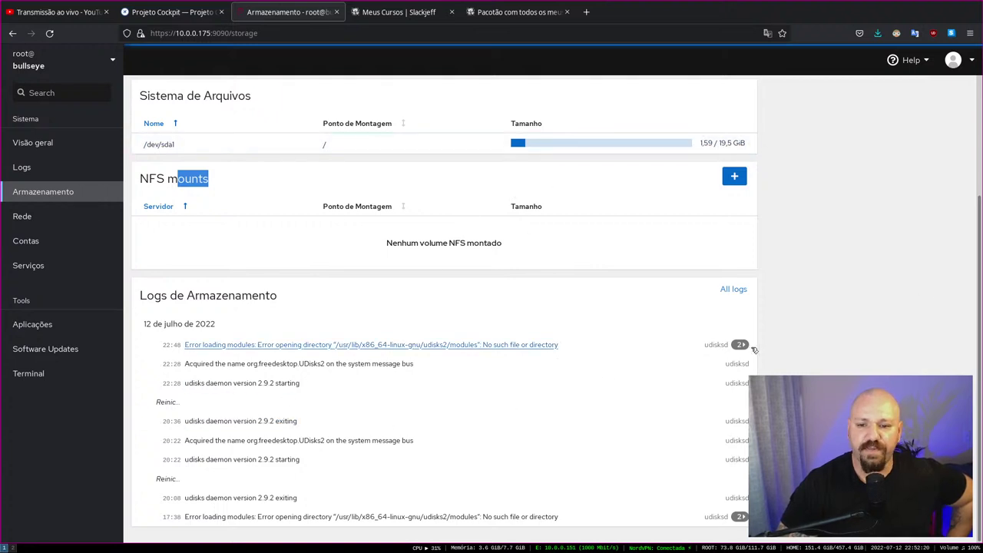
left_click(292, 345)
scroll(414, 204, "down", 2)
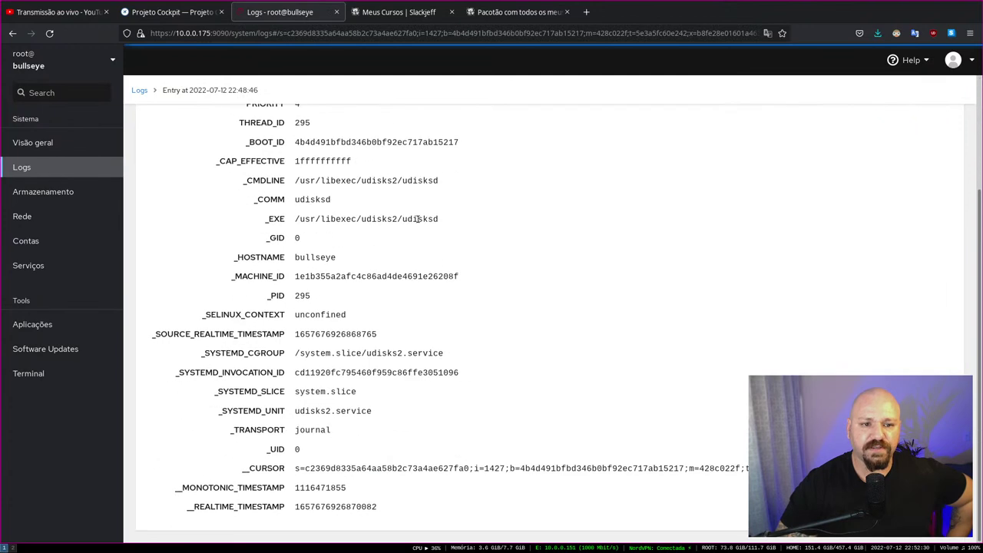
scroll(421, 213, "up", 2)
Highlight parts of the entry's error message about the udisks2/modules directory and review the fields down to the end
left_click_drag(296, 161, 452, 185)
left_click(502, 173)
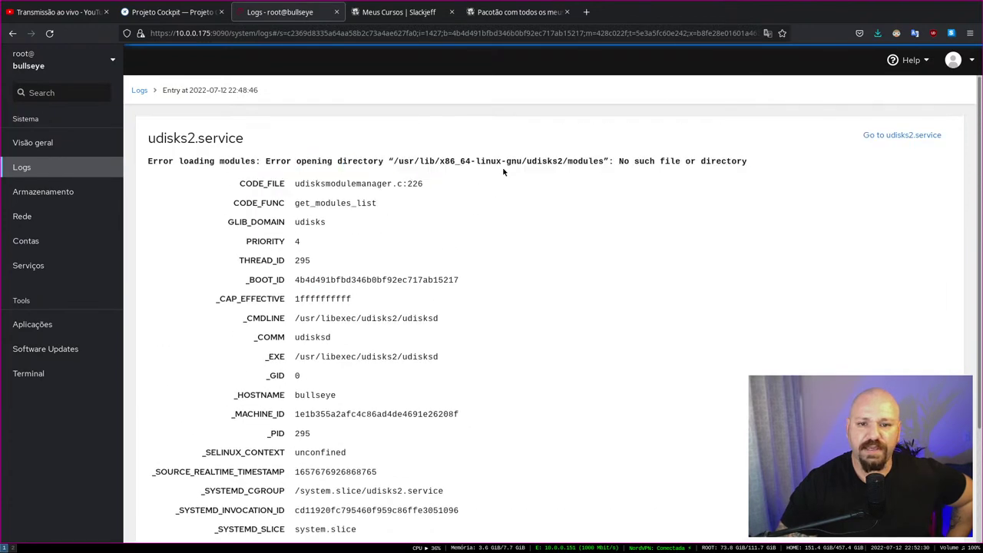
double_click(562, 161)
left_click(571, 157)
left_click_drag(576, 162, 763, 162)
scroll(514, 225, "down", 3)
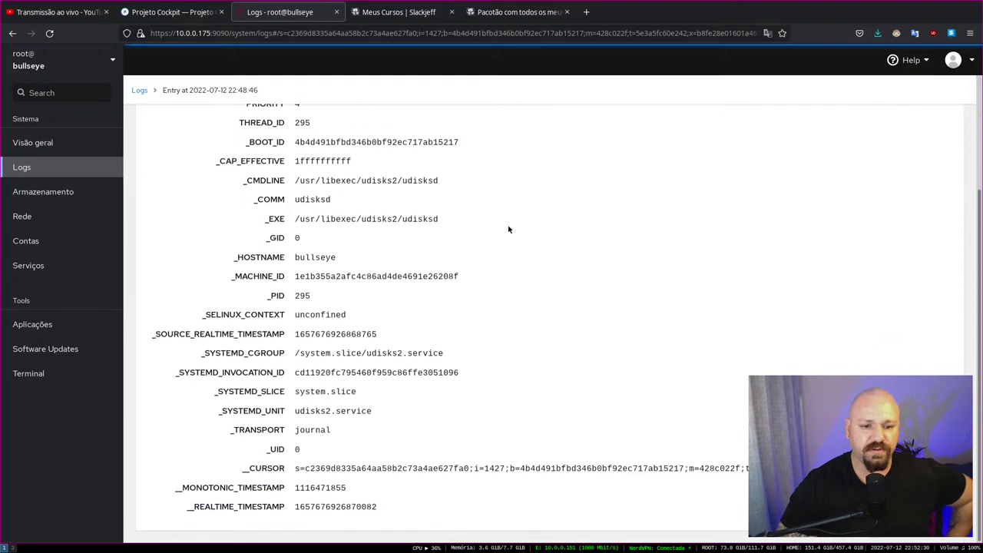
scroll(343, 142, "up", 3)
Show the log list filtered for the storage services and return to the beginning of the Armazenamento page
left_click(139, 90)
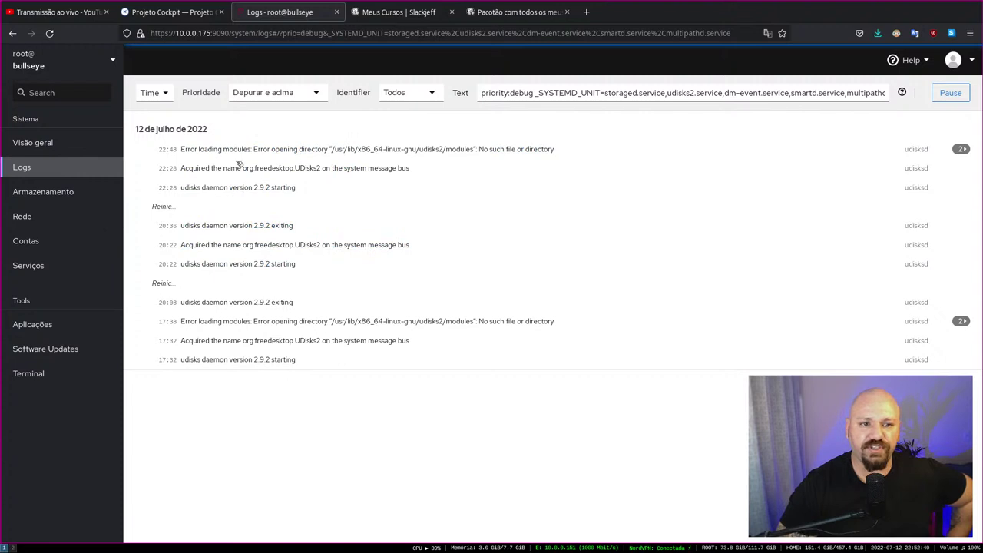
left_click(46, 192)
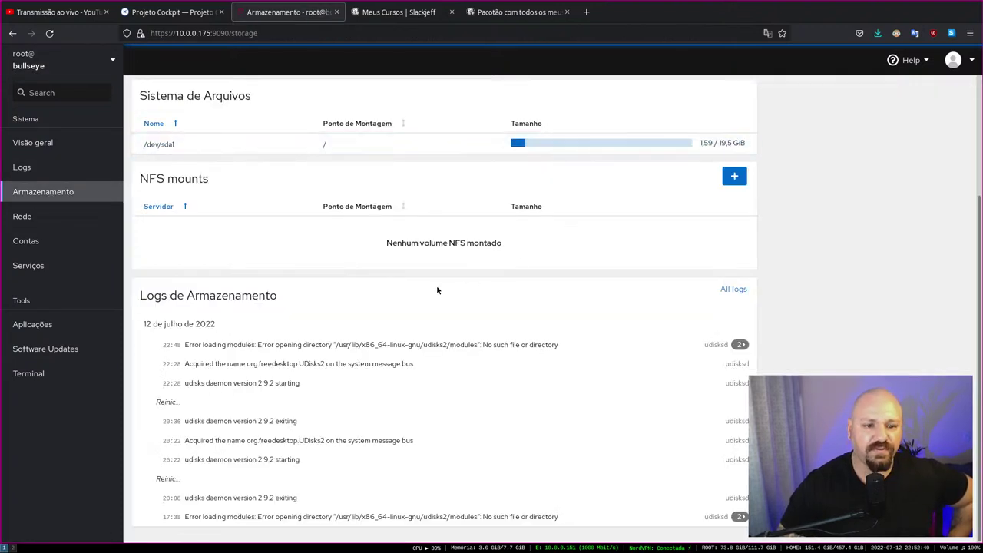
scroll(437, 291, "up", 3)
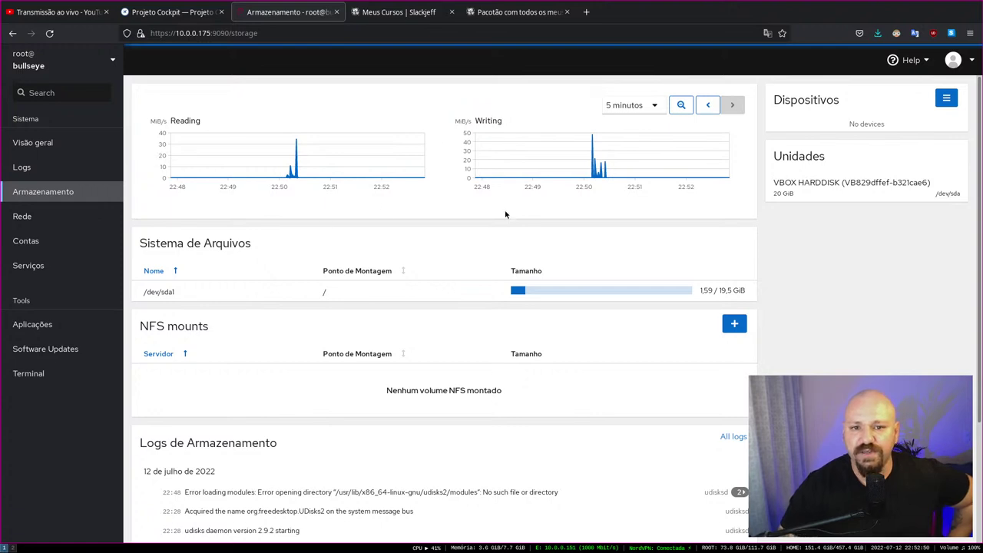
Open the Rede page and move its traffic graphs to the current time with Ir para agora several times
left_click(46, 218)
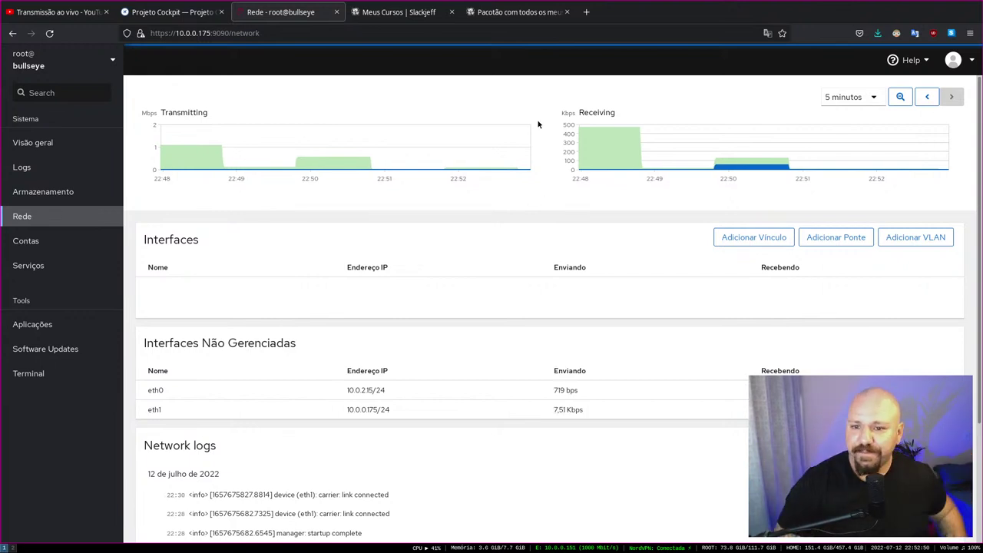
left_click(849, 97)
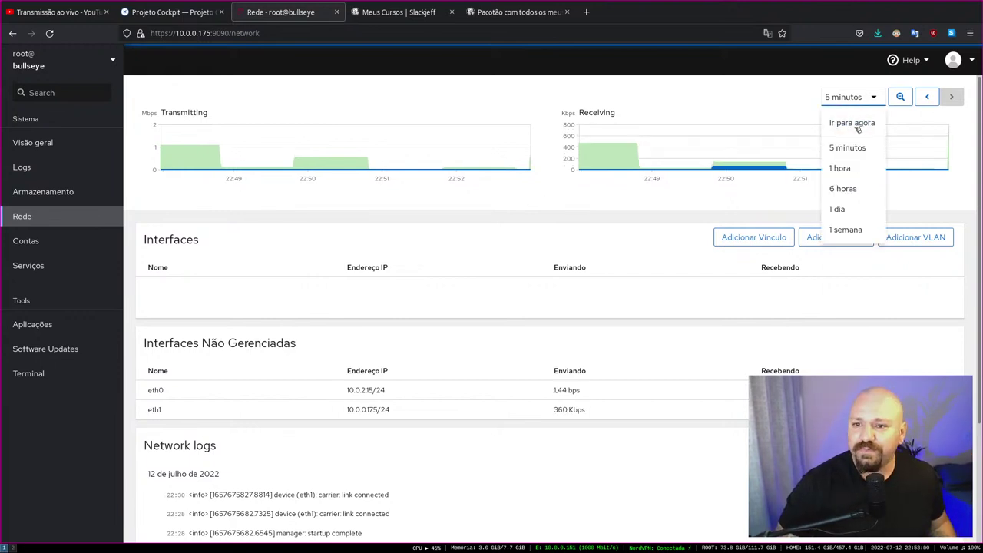
left_click(858, 126)
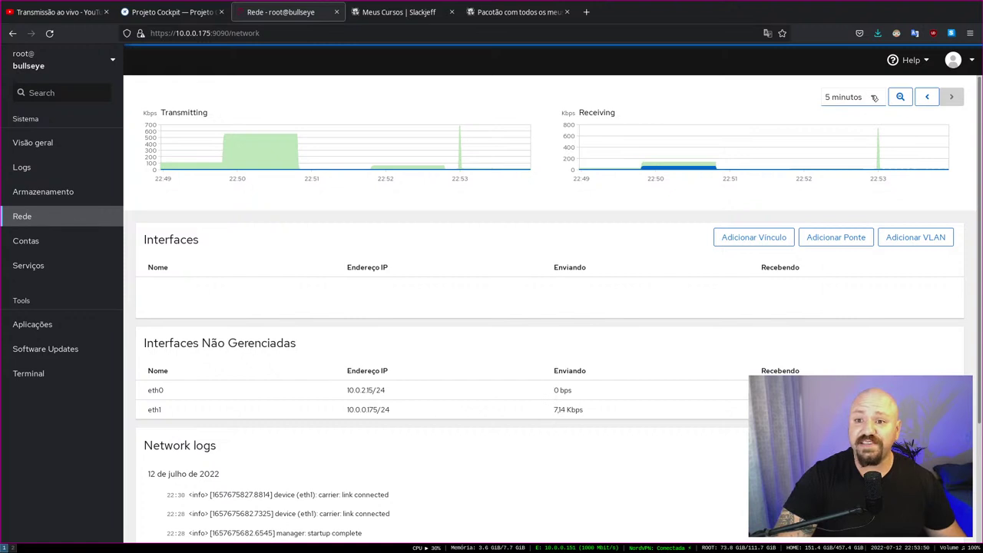
left_click(874, 98)
left_click(846, 123)
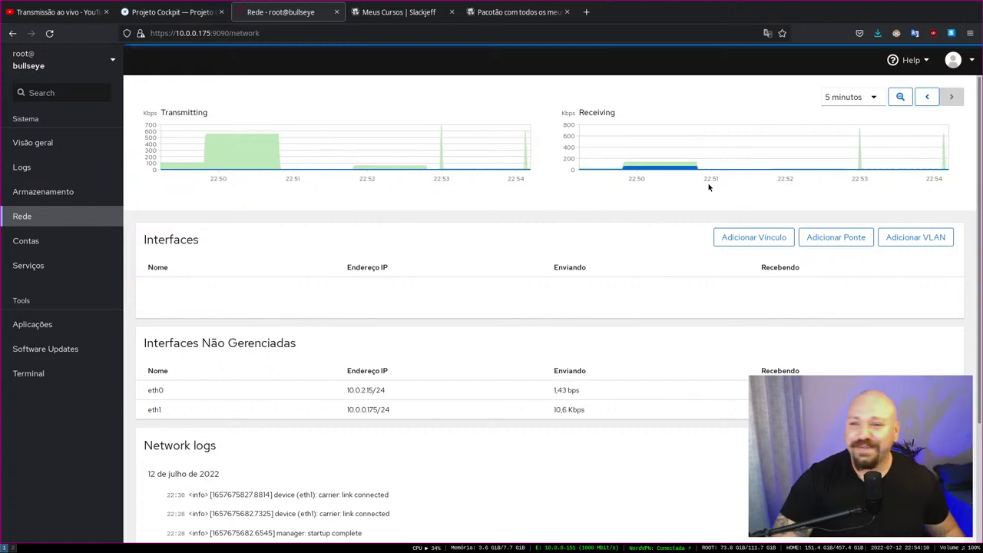
left_click(836, 97)
left_click(844, 131)
left_click(829, 97)
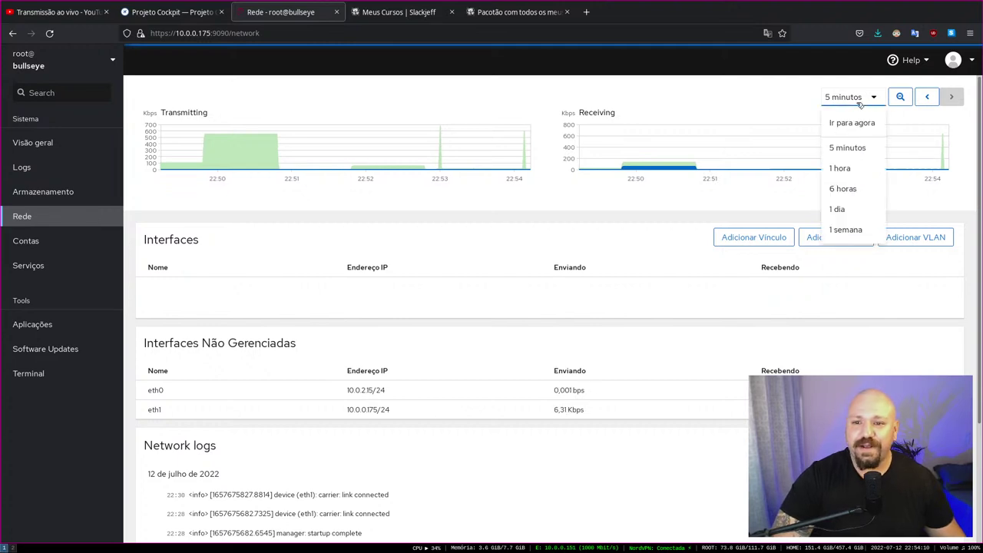
left_click(840, 128)
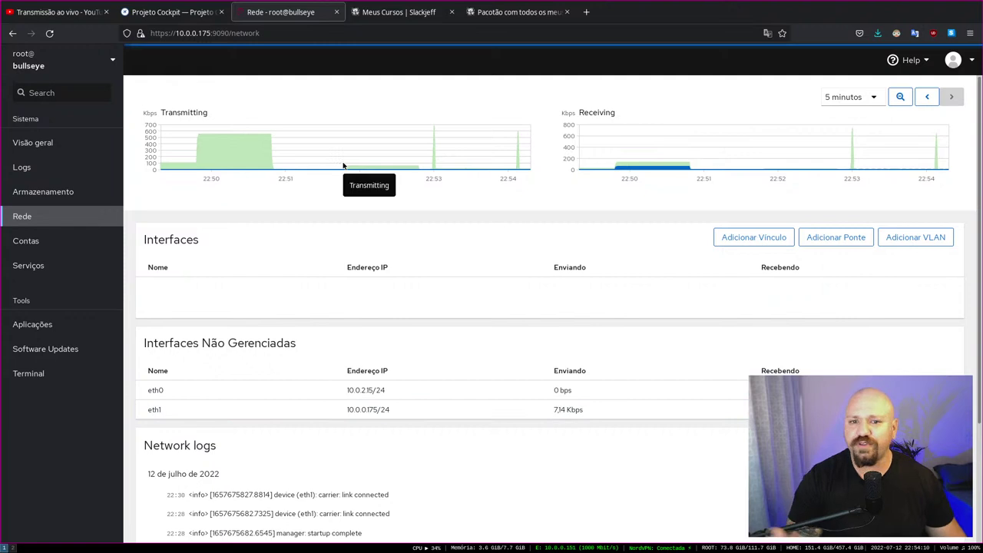
Highlight the Interfaces Não Gerenciadas heading and the eth0 and eth1 rows beneath it
scroll(338, 233, "down", 2)
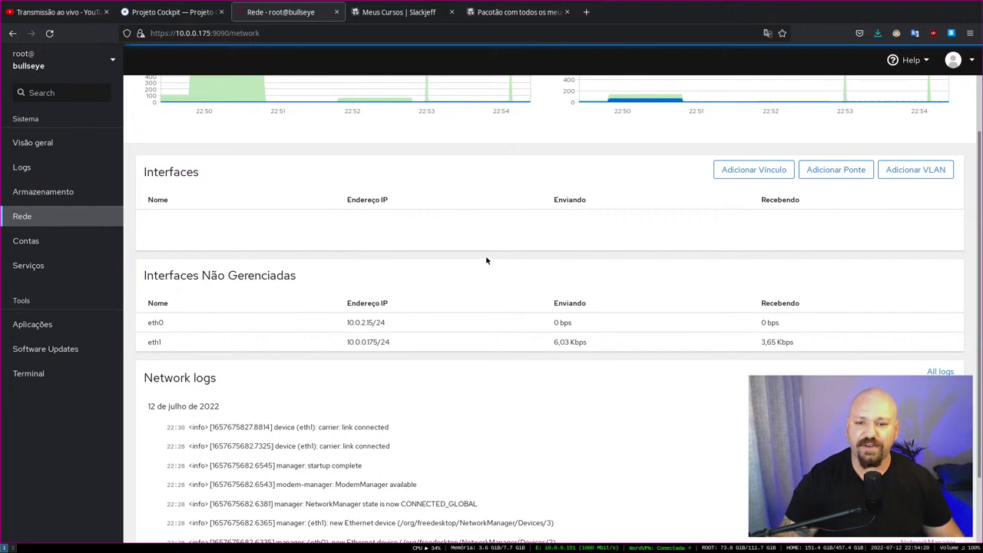
scroll(384, 261, "down", 2)
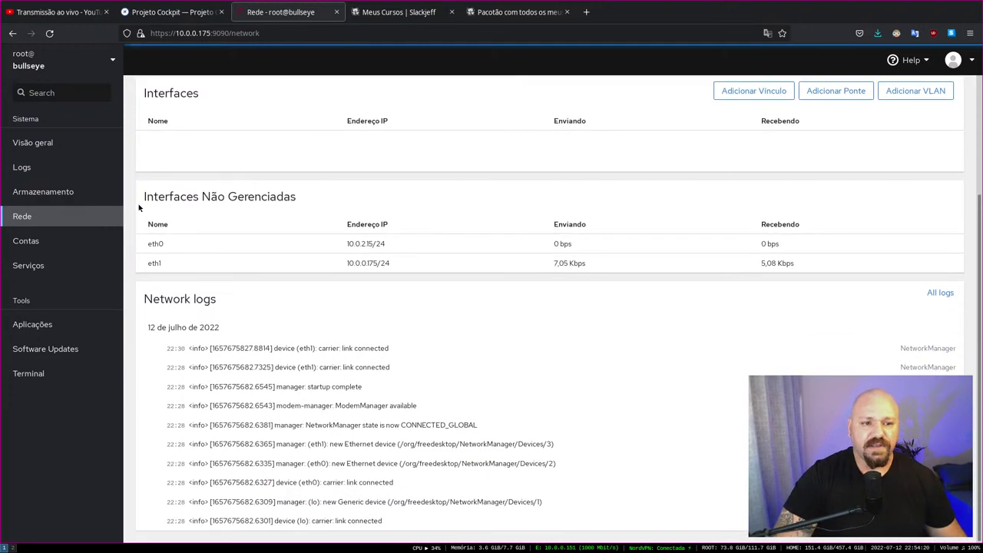
left_click_drag(142, 197, 296, 199)
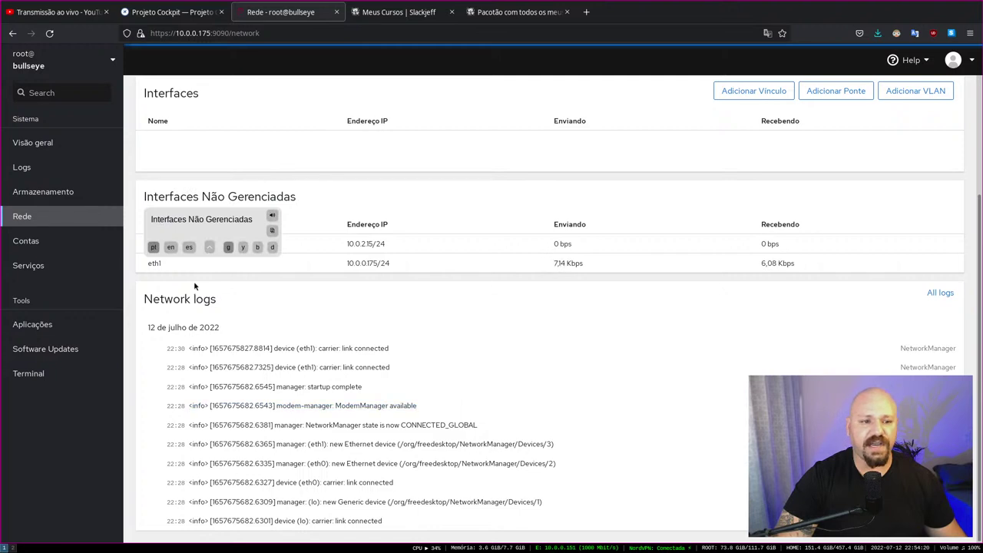
left_click(187, 253)
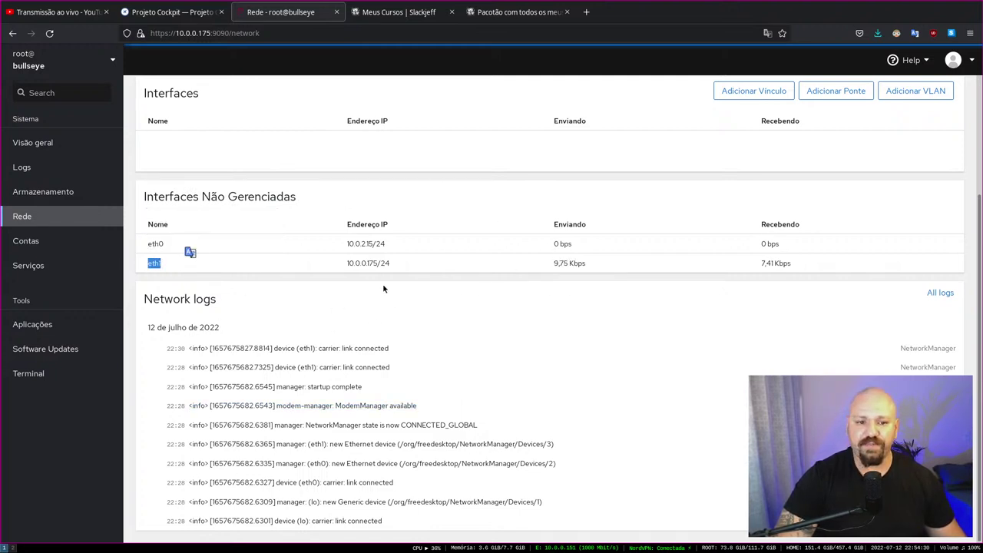
left_click_drag(147, 241, 354, 245)
left_click(189, 255)
left_click_drag(189, 254, 729, 281)
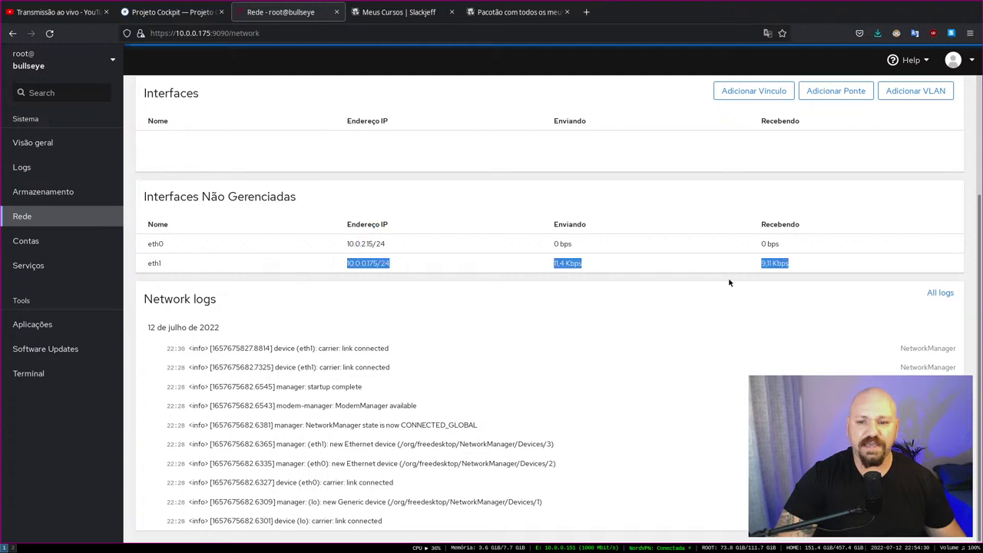
left_click(812, 266)
left_click_drag(603, 264, 195, 262)
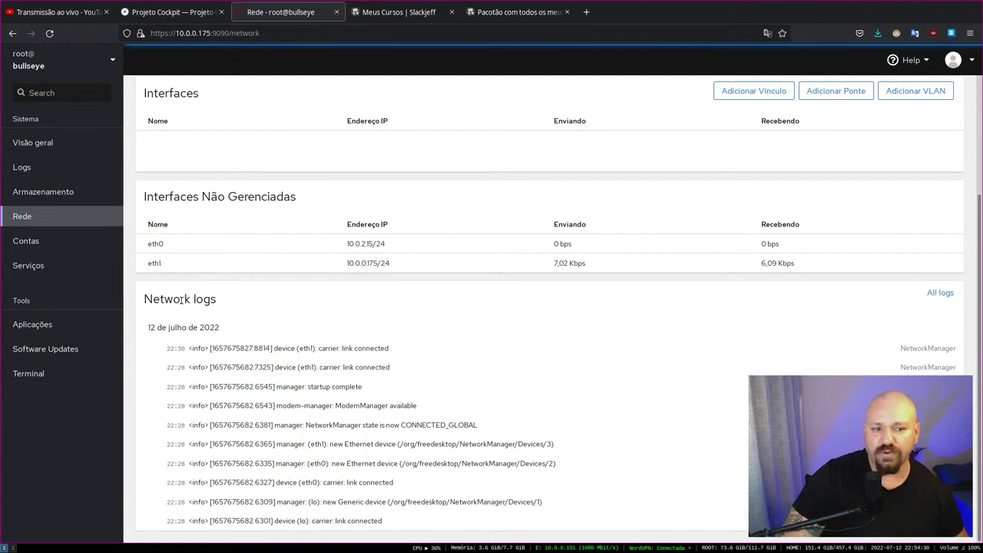
Highlight part of the Network logs heading, then open the 22:30 eth1 "link connected" entry and review its details
left_click_drag(180, 299, 606, 292)
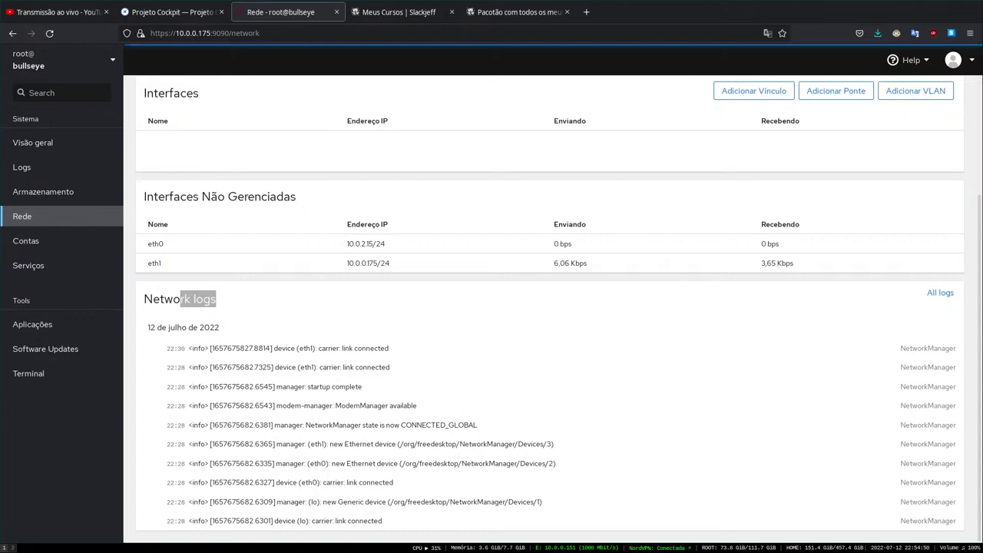
left_click(228, 349)
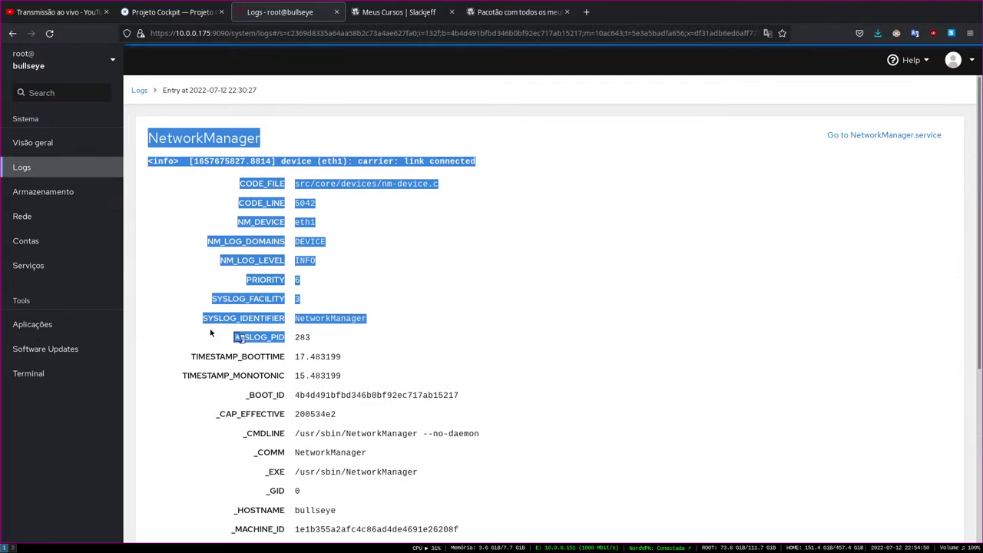
left_click(474, 299)
scroll(461, 292, "down", 5)
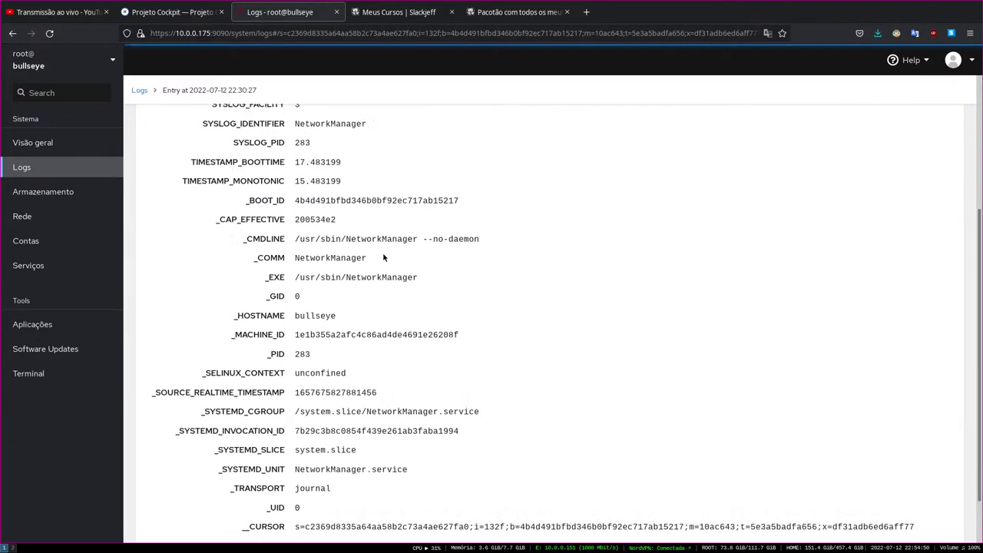
scroll(372, 355, "up", 5)
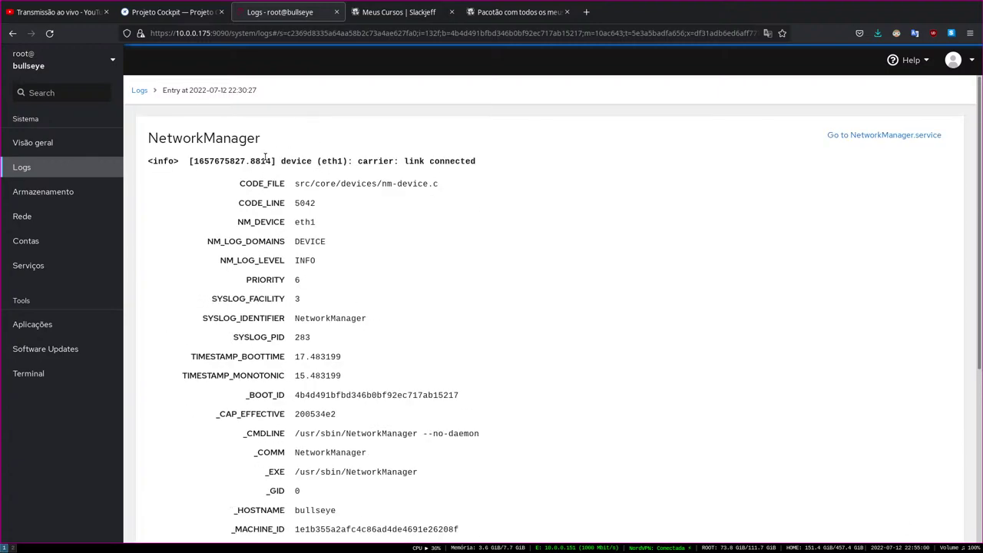
Review the log list filtered for NetworkManager and firewalld down to the 17:32 entries and return to the Rede page
left_click(140, 90)
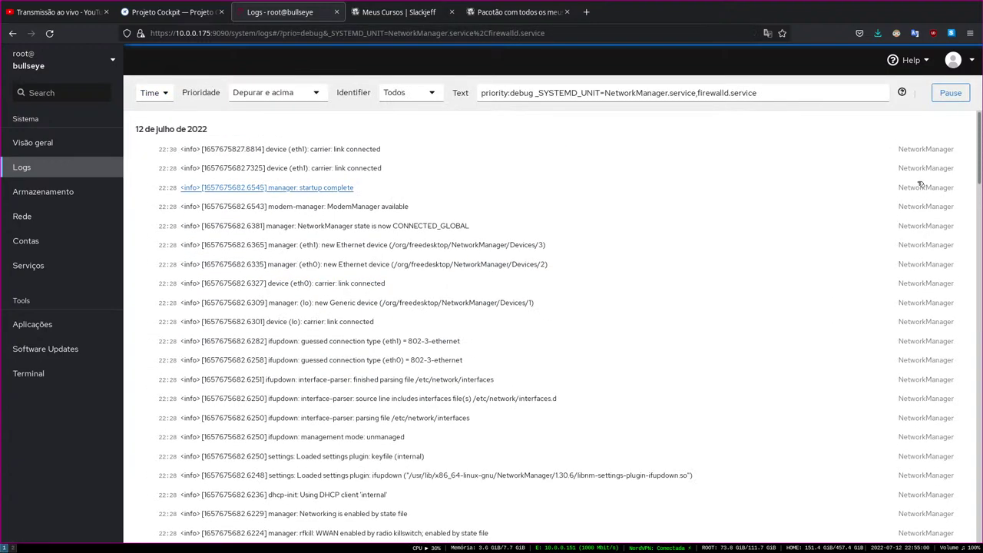
scroll(307, 157, "down", 15)
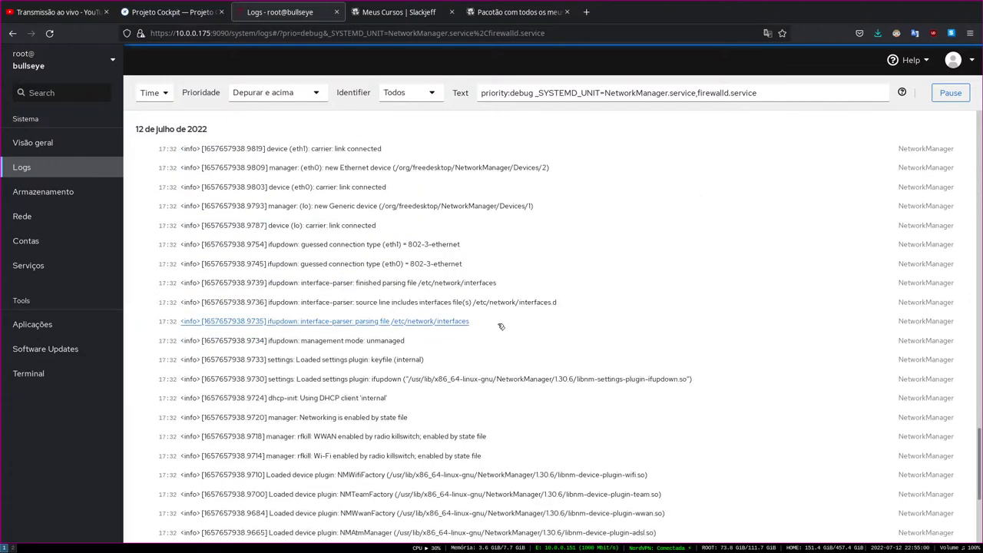
scroll(326, 308, "up", 15)
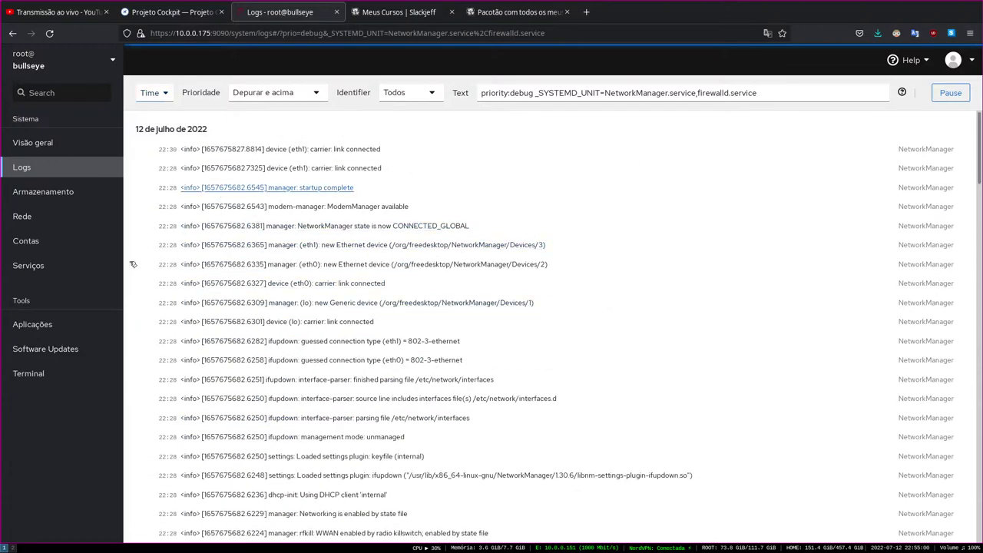
left_click(43, 216)
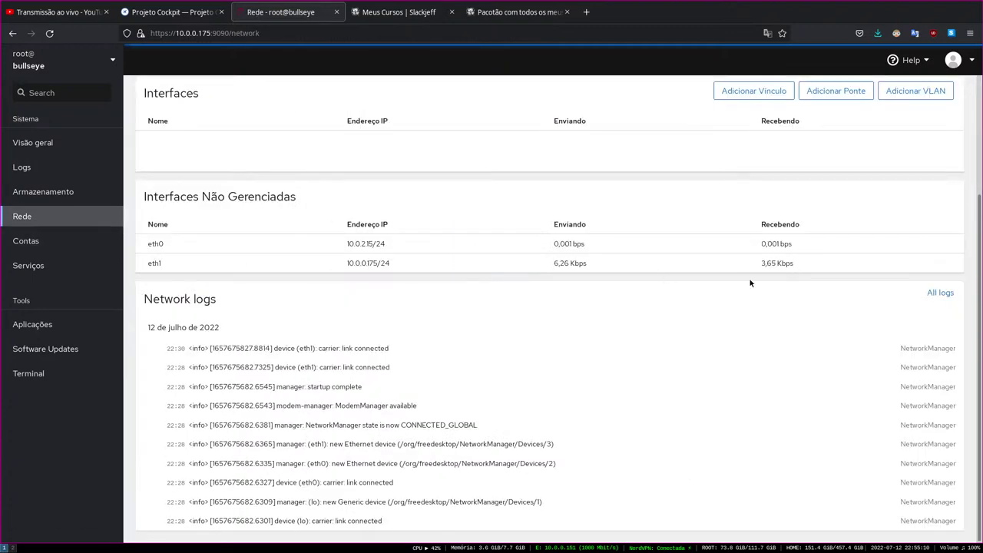
Show all network logs and highlight the priority:debug filter text that selects NetworkManager.service and firewalld.service
left_click(941, 293)
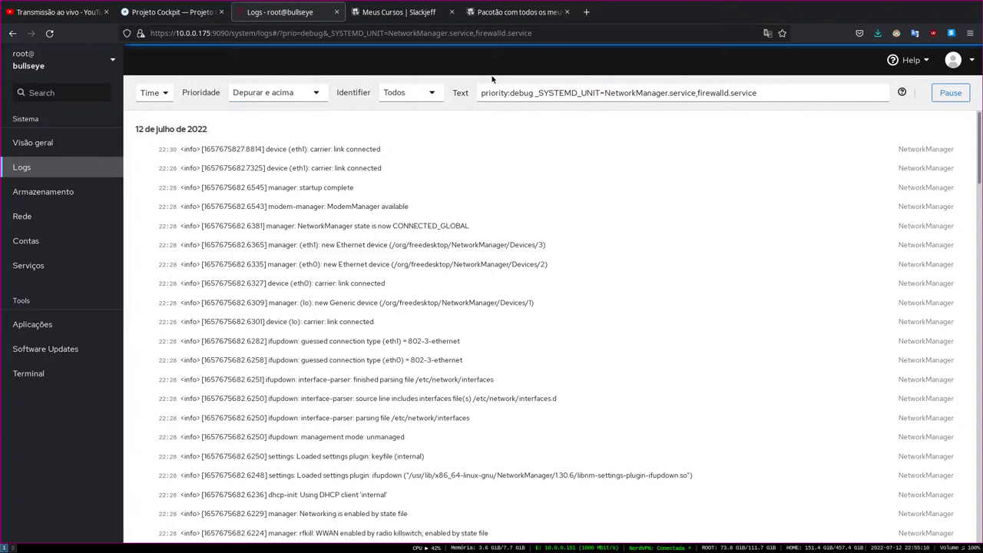
left_click_drag(479, 93, 800, 98)
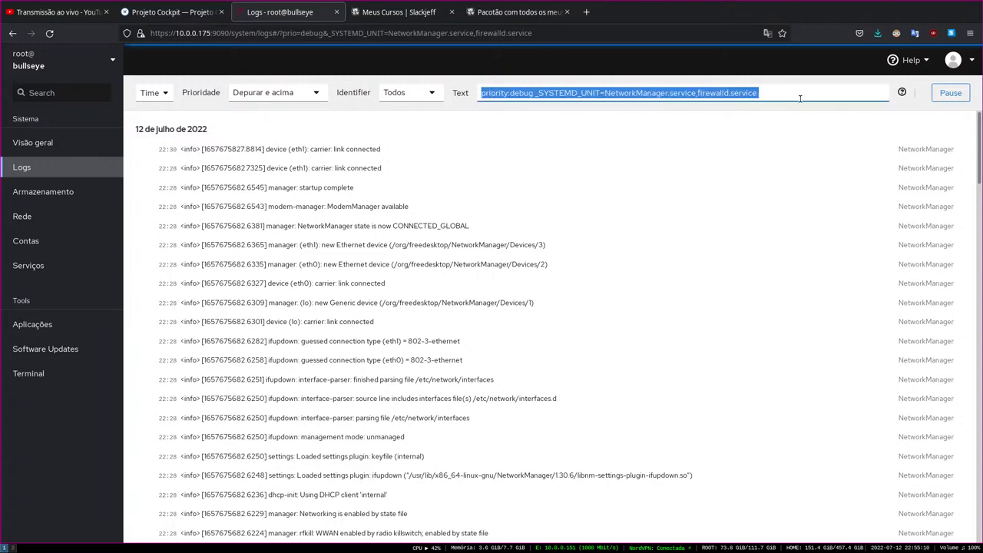
left_click(730, 93)
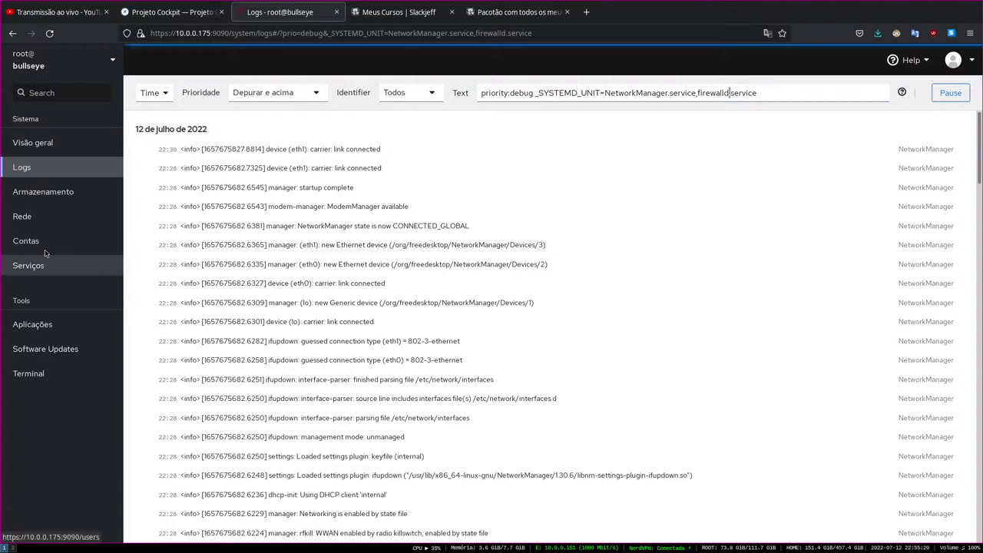
Leave the logs by way of the Rede page and open the Contas page with the server's user accounts
left_click(22, 216)
left_click(31, 241)
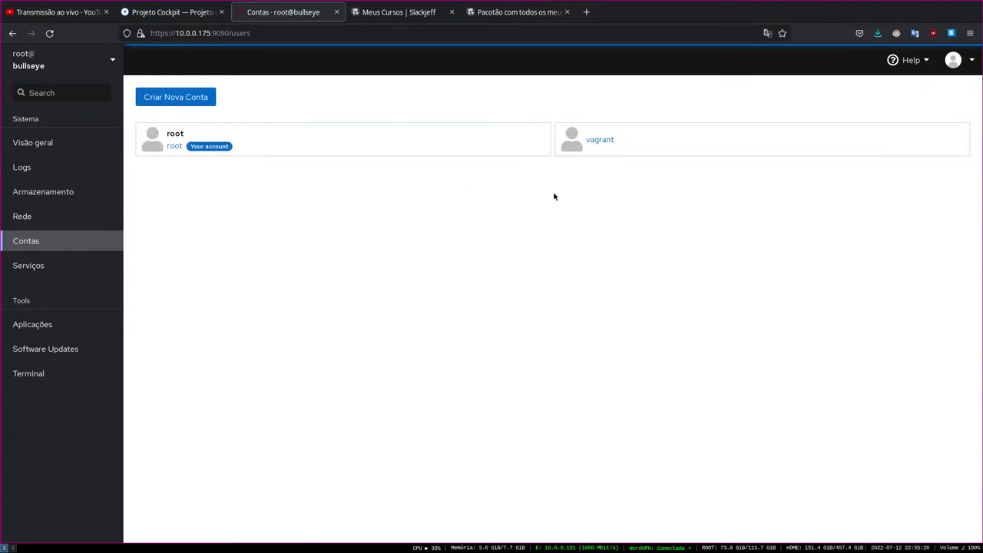
Open the root account's details and switch the console's display language to English
double_click(171, 134)
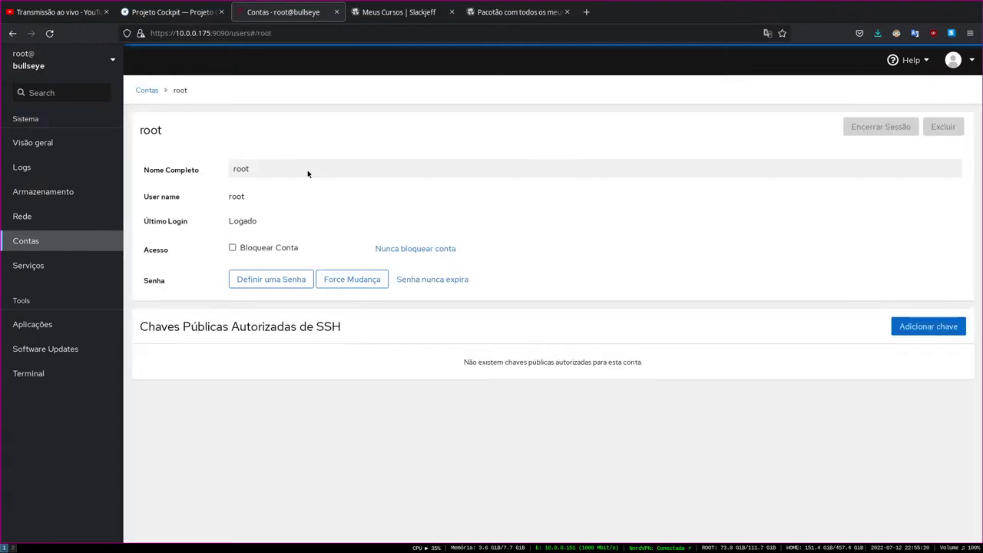
left_click(958, 61)
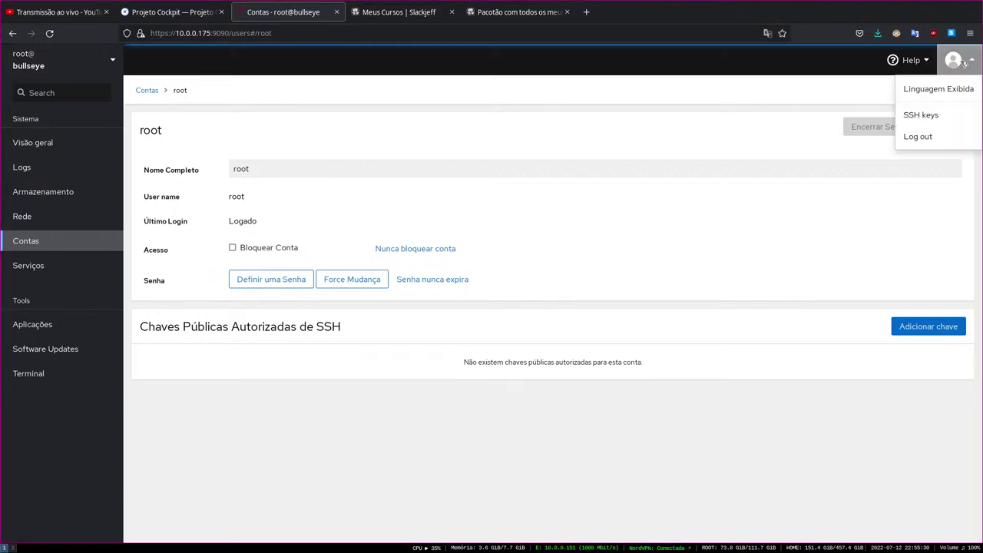
left_click(921, 89)
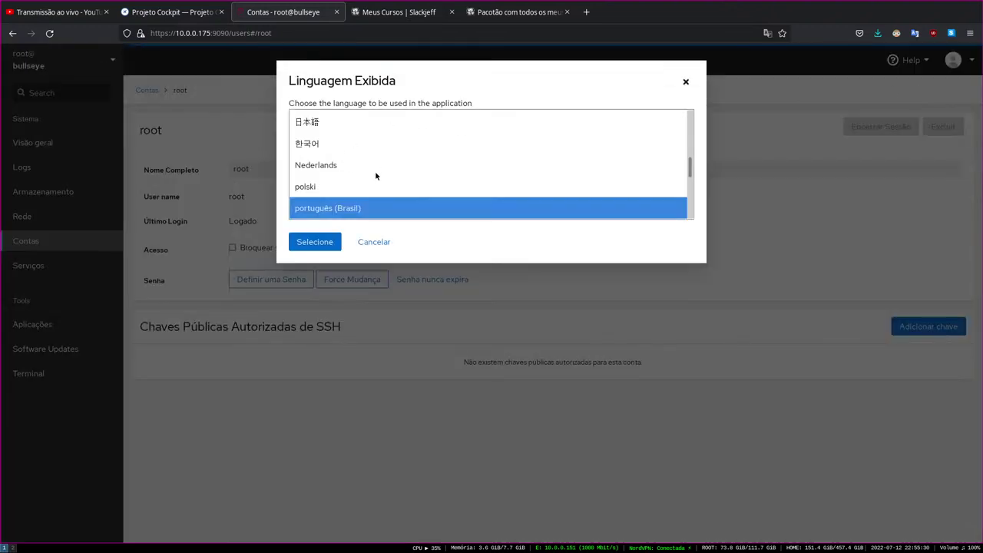
scroll(375, 175, "down", 1)
scroll(370, 188, "up", 5)
left_click(317, 169)
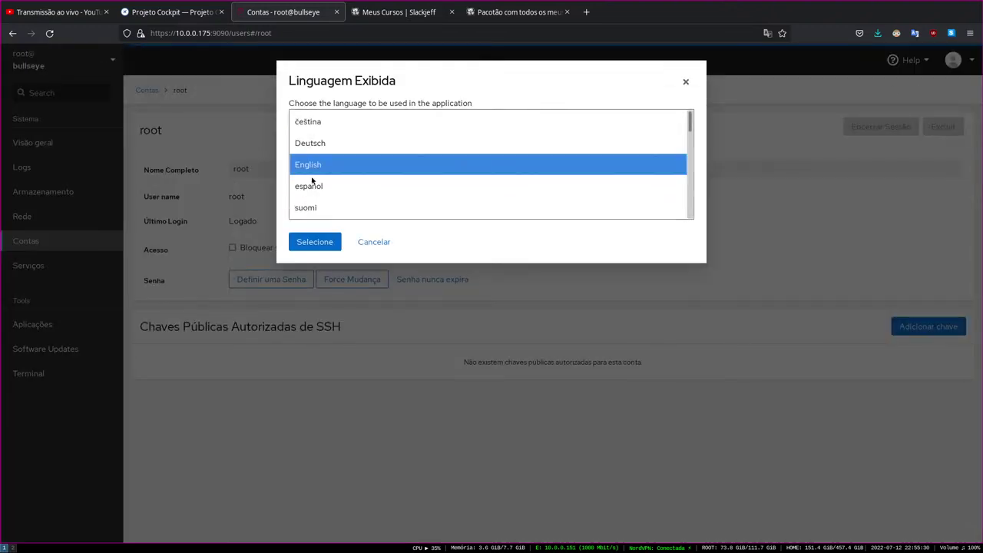
left_click(315, 242)
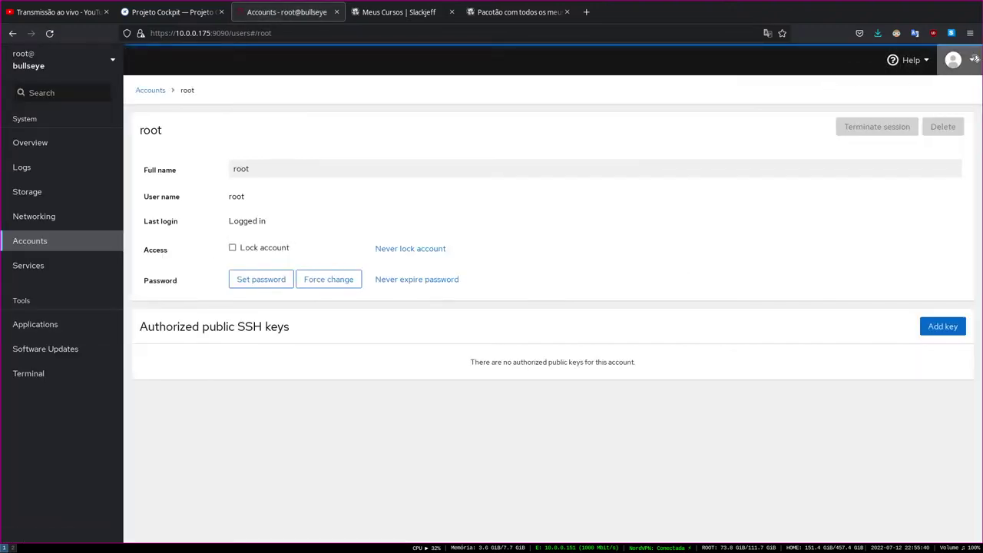
Set the display language back to português (Brasil)
left_click(974, 58)
left_click(913, 92)
scroll(331, 185, "down", 1)
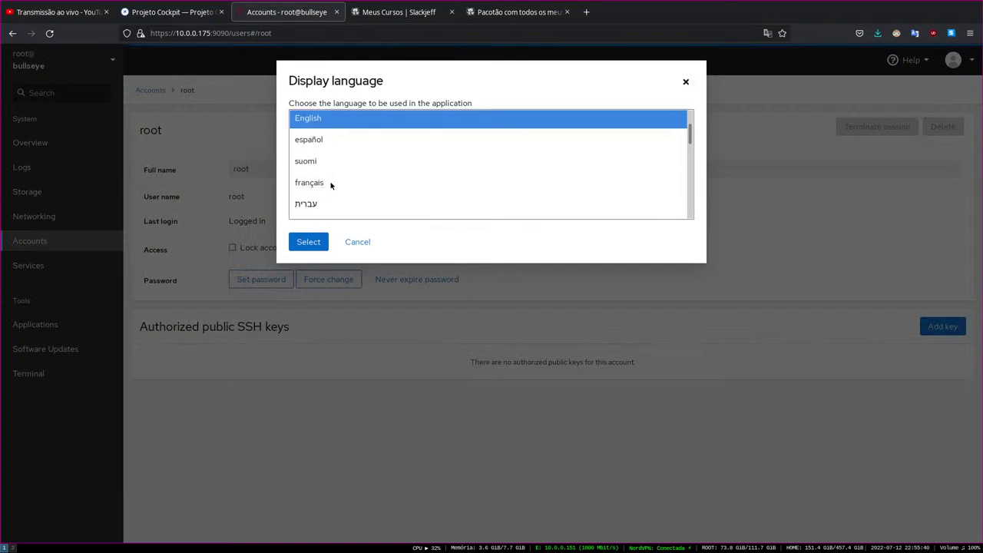
scroll(333, 182, "down", 5)
scroll(333, 182, "up", 2)
scroll(334, 182, "down", 1)
left_click(338, 124)
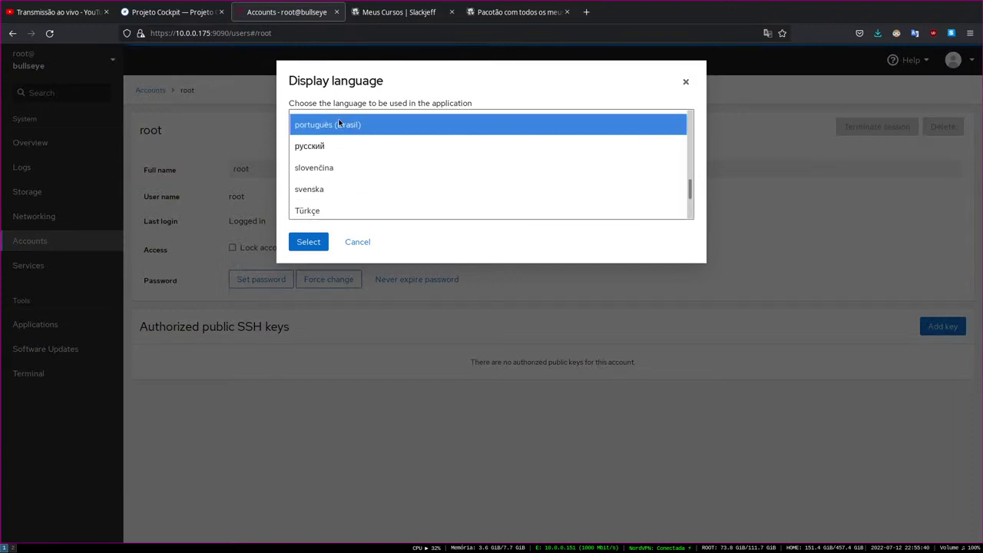
left_click(313, 247)
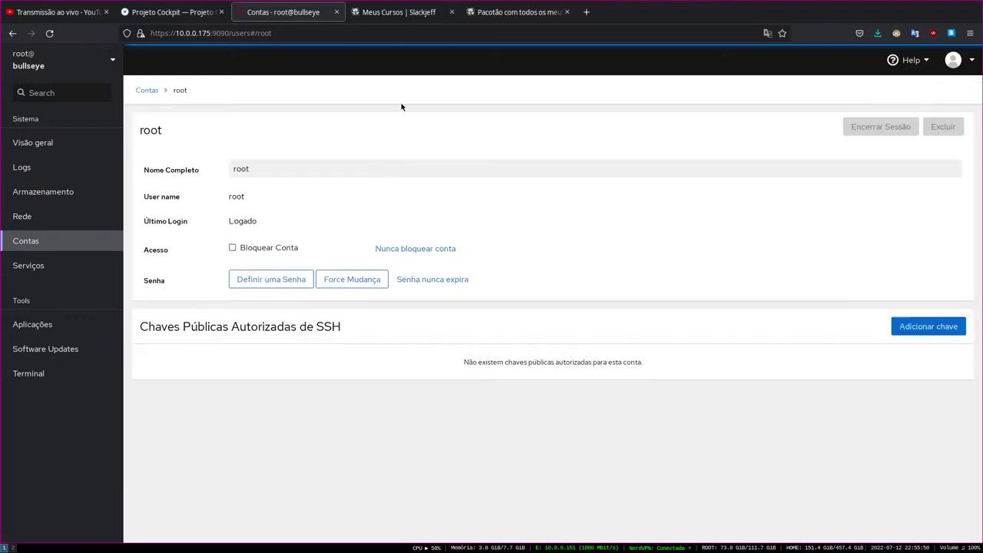
Review the vagrant account's role, access, password and SSH key settings, highlight its name heading, and return to the account list
left_click(146, 90)
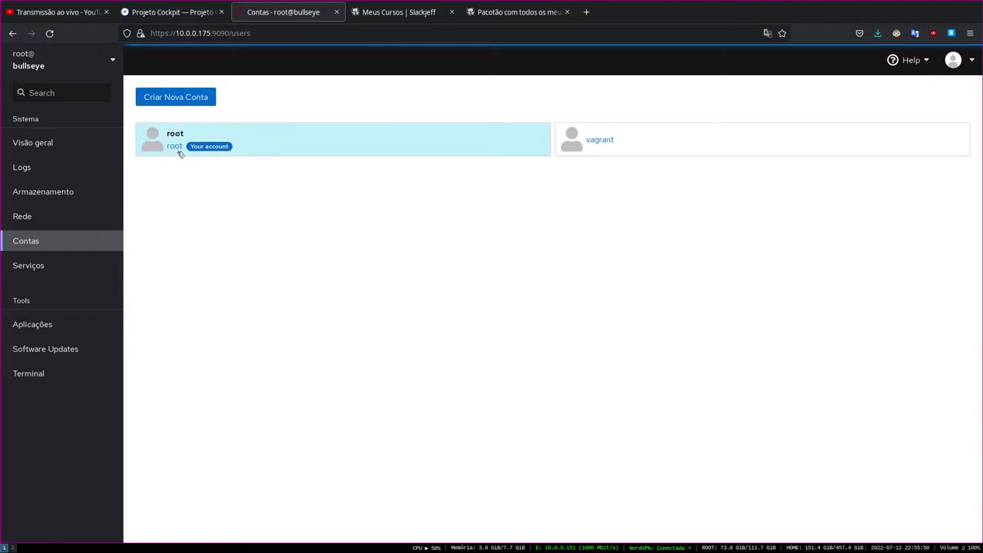
left_click(626, 144)
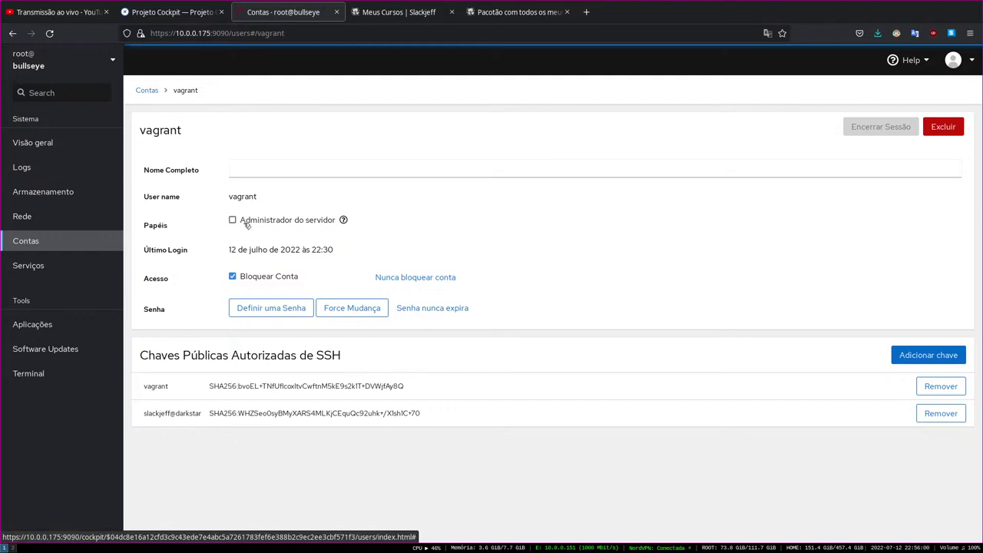
left_click(147, 90)
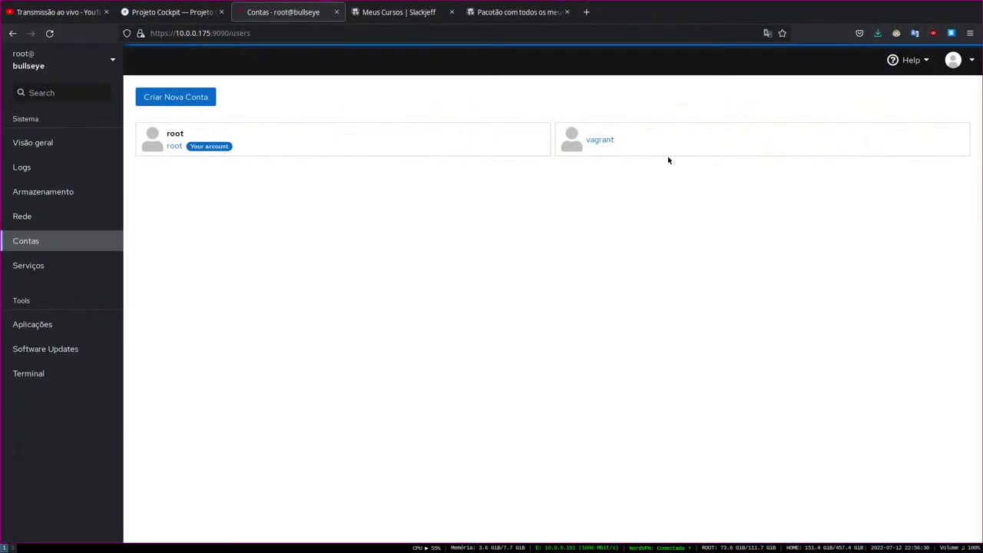
left_click(620, 140)
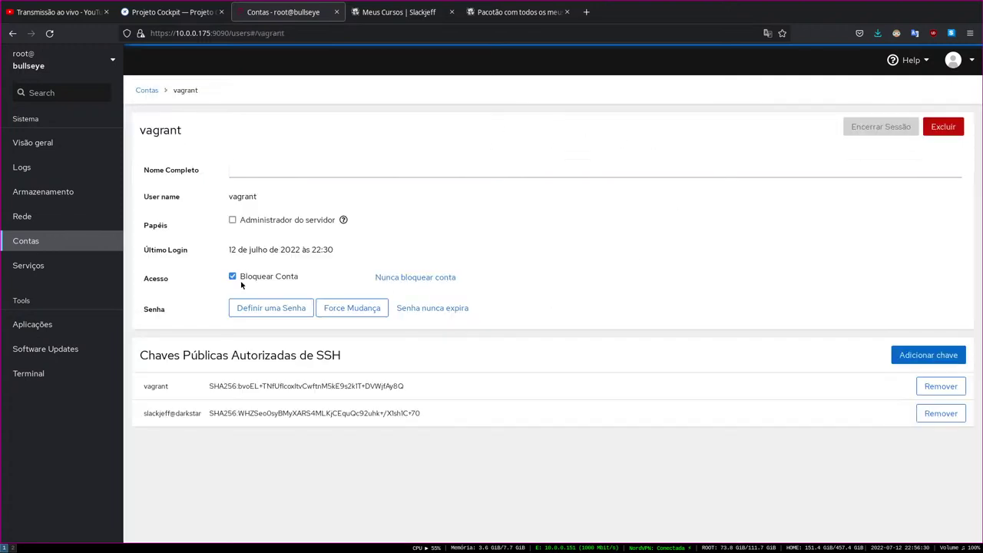
left_click(244, 221)
double_click(164, 136)
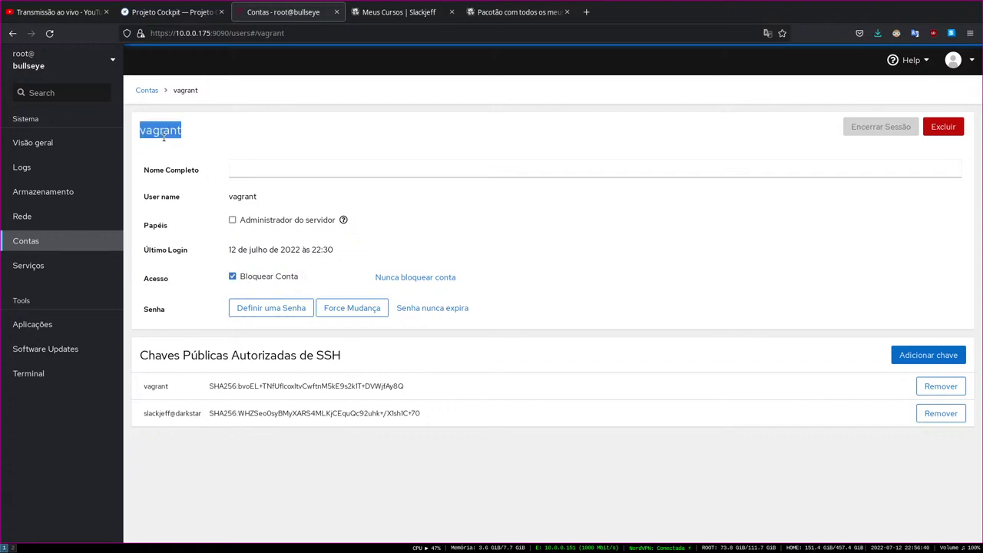
left_click(146, 92)
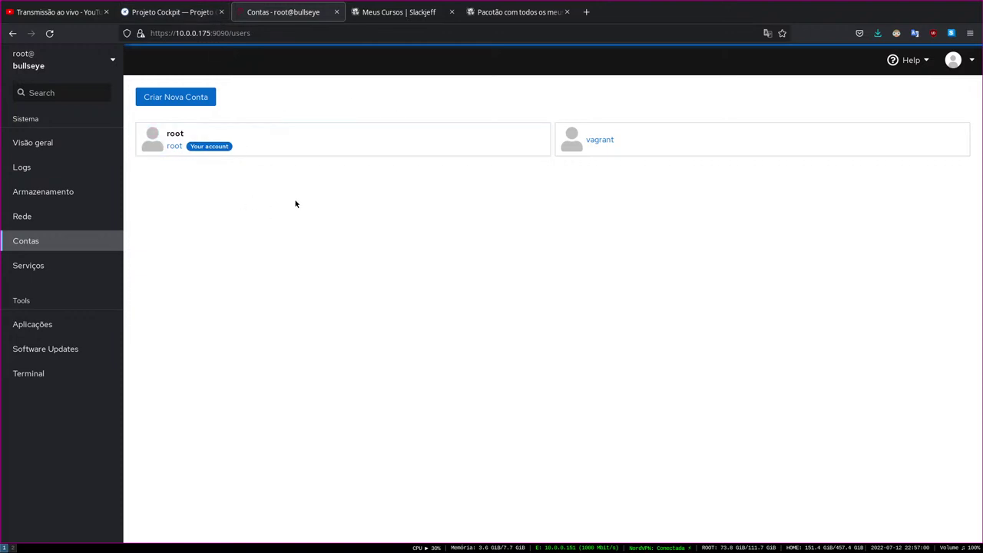
Open the Serviços page and review the apache2 service's startup status, dependencies and service logs
left_click(27, 266)
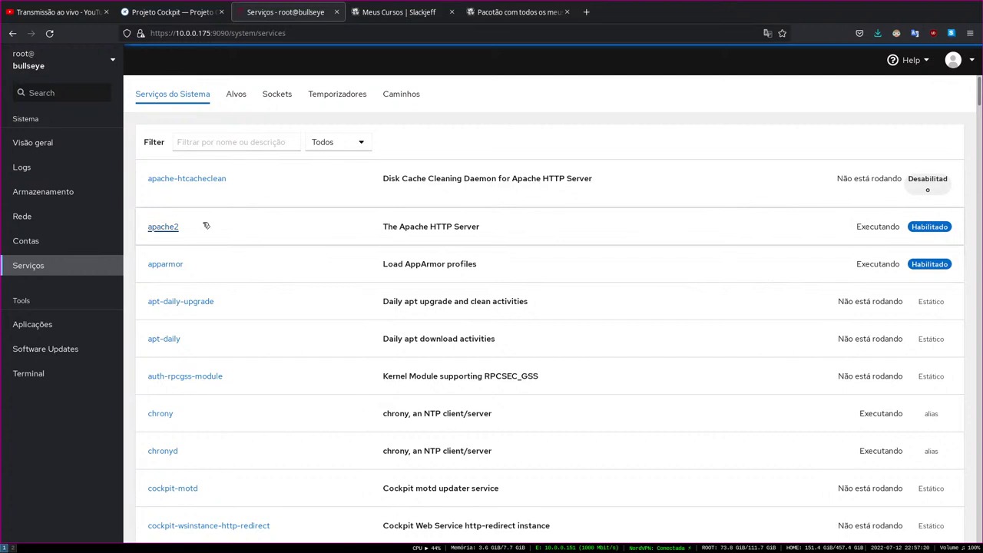
left_click(411, 230)
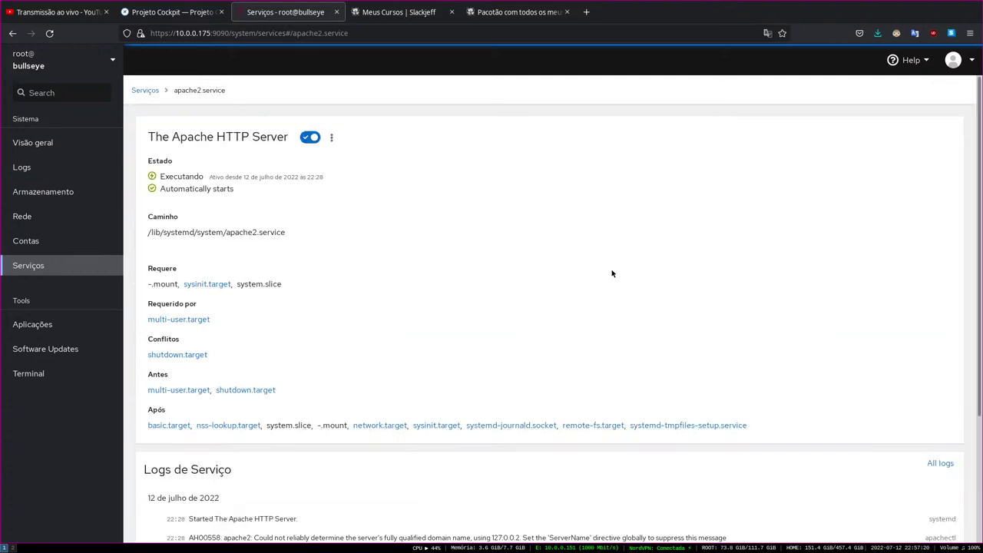
left_click(142, 91)
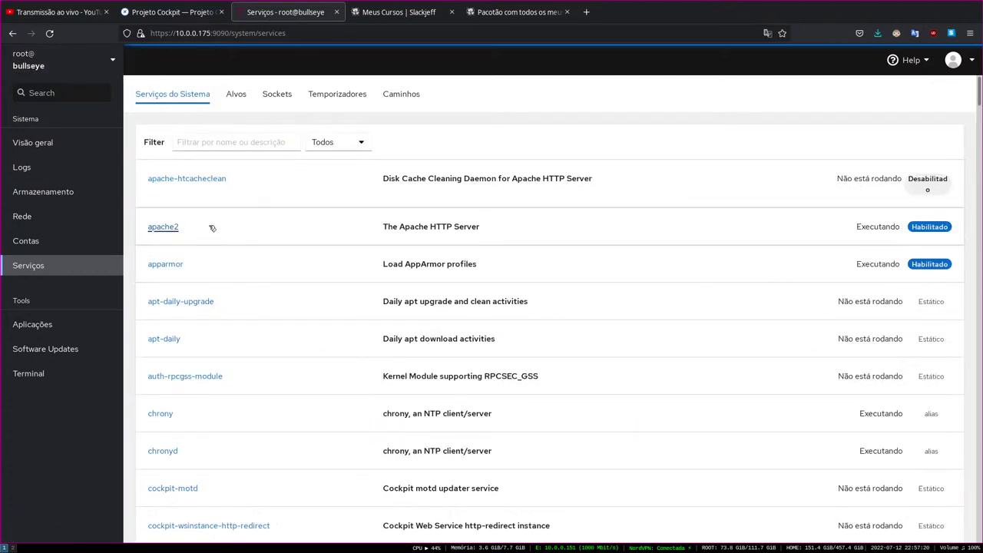
mouse_move(936, 228)
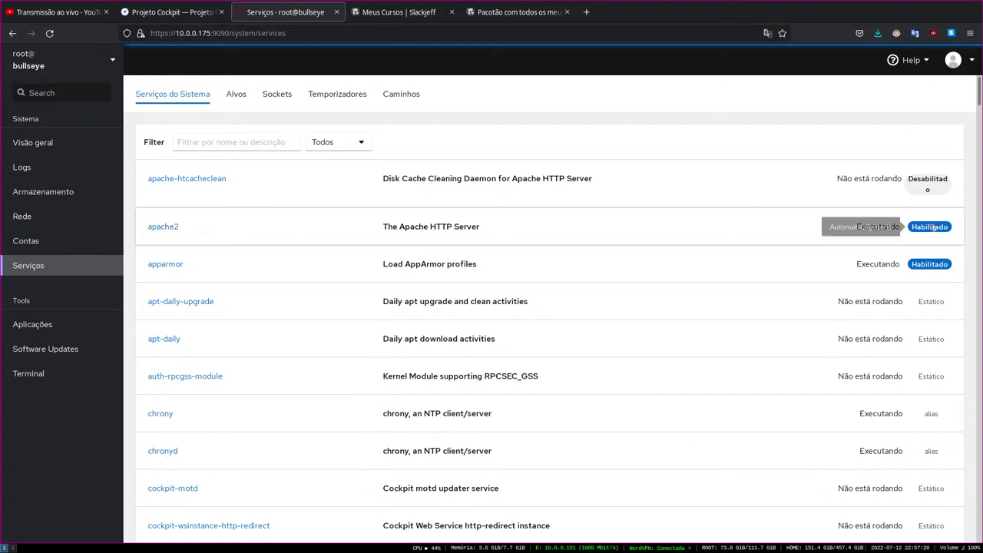
left_click(215, 235)
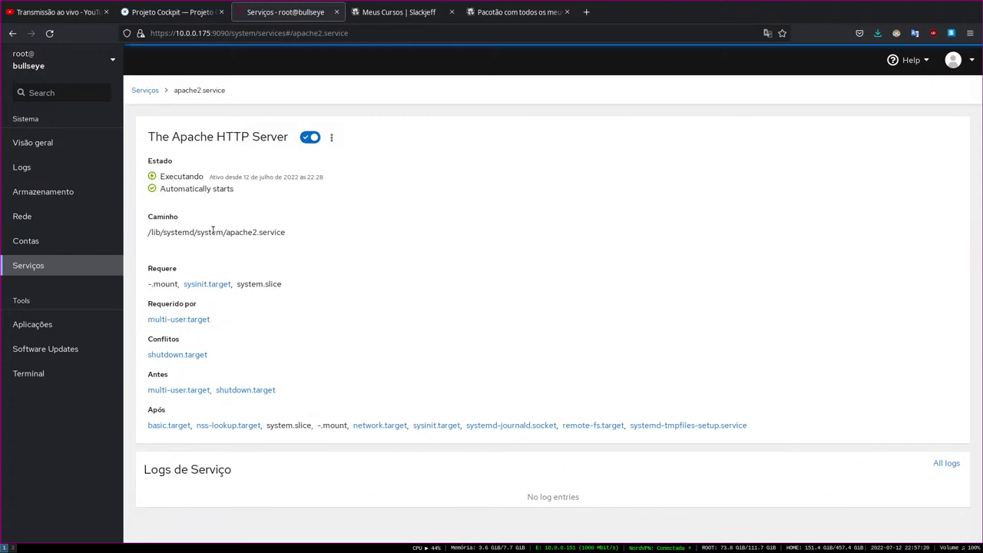
scroll(307, 217, "down", 3)
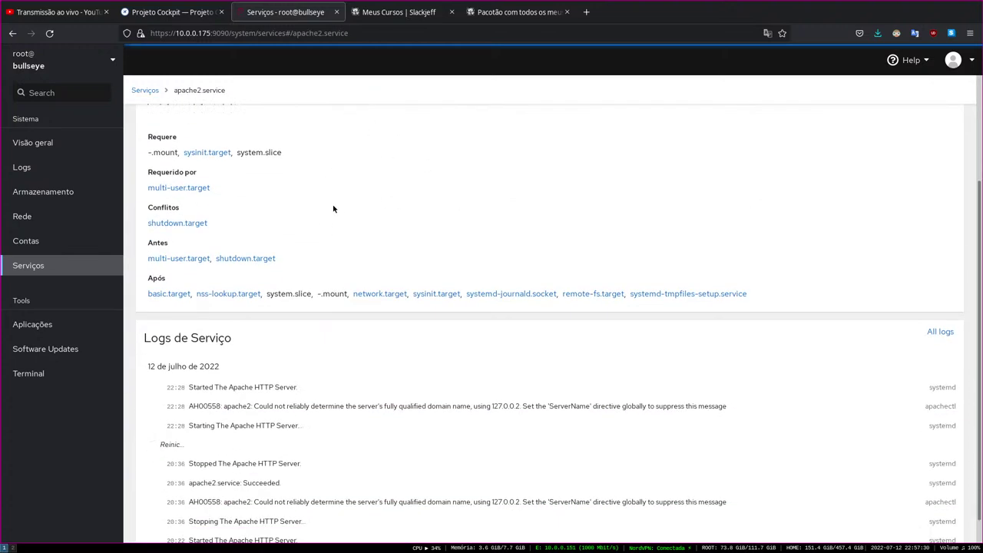
scroll(333, 192, "down", 1)
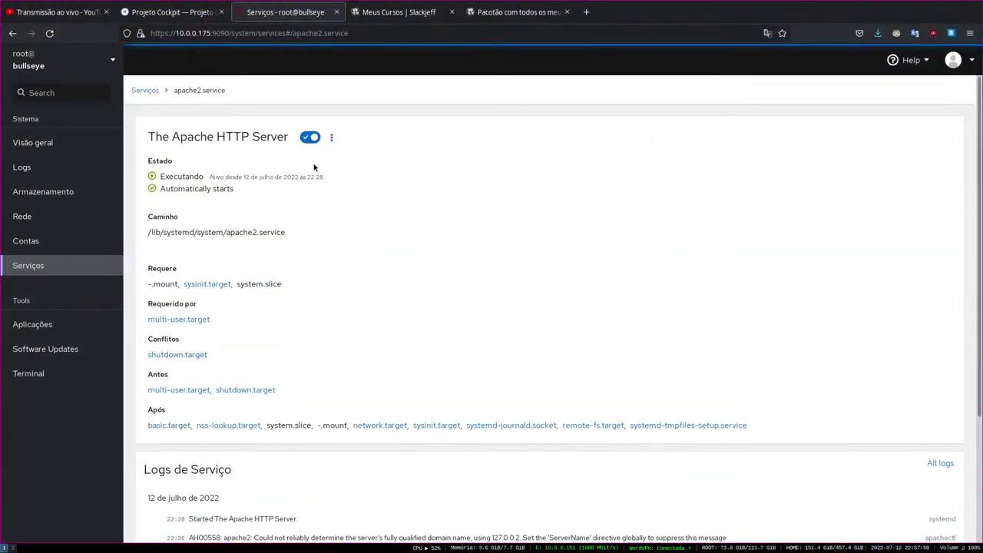
Disable and re-enable the Apache HTTP Server service, and look over its additional service actions without choosing one
left_click(310, 138)
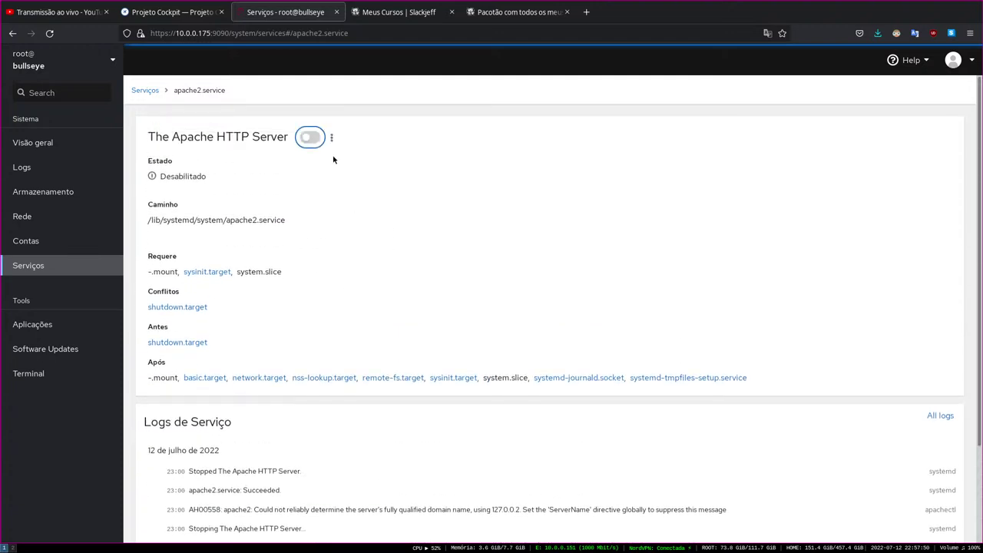
left_click(315, 138)
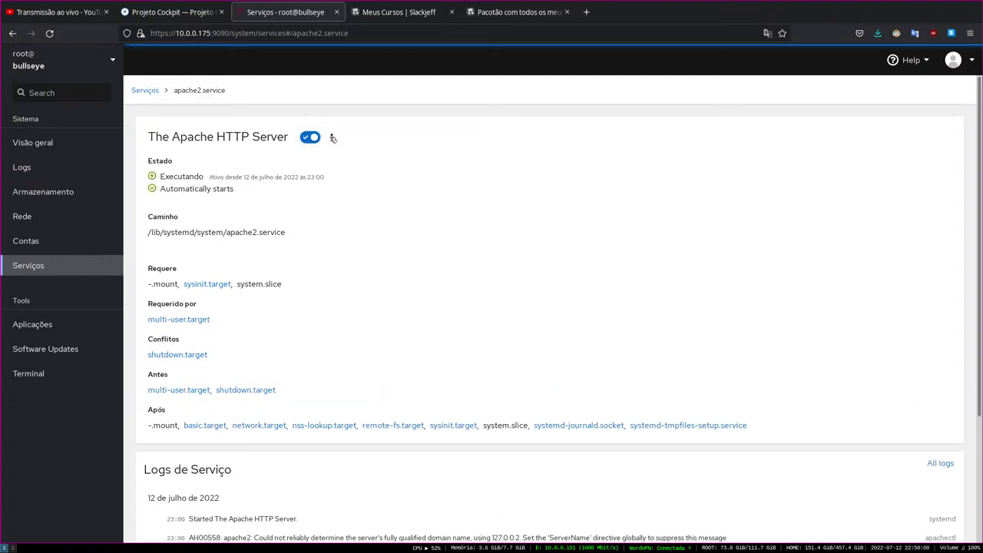
left_click(332, 138)
left_click(334, 140)
left_click(334, 139)
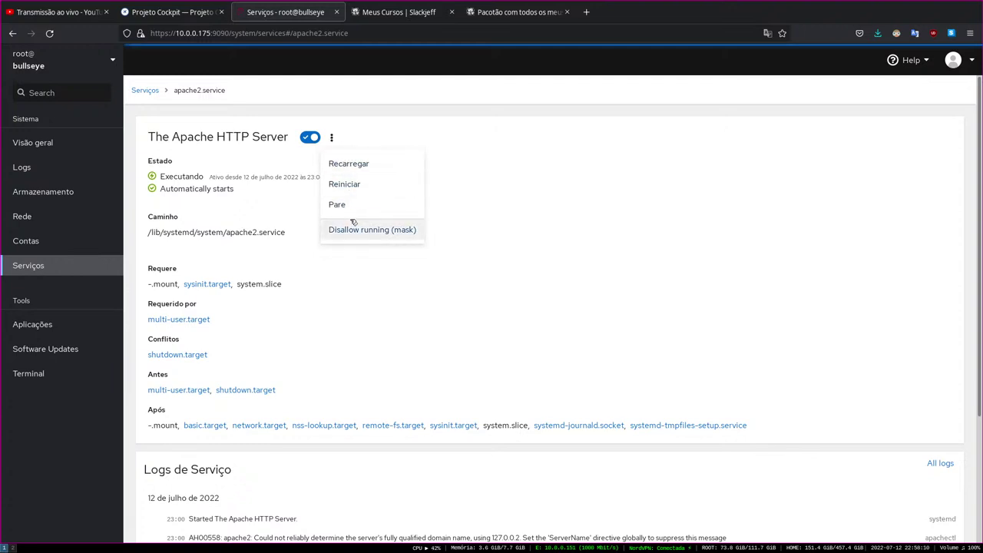
left_click(492, 142)
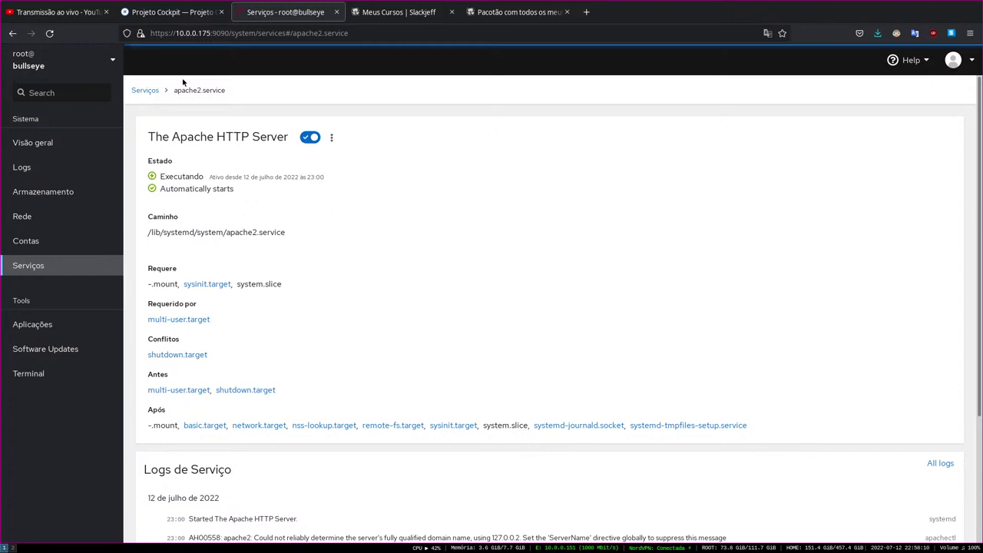
Return to the system services list, filter it to Desabilitado, and review the disabled services through to the end
left_click(145, 91)
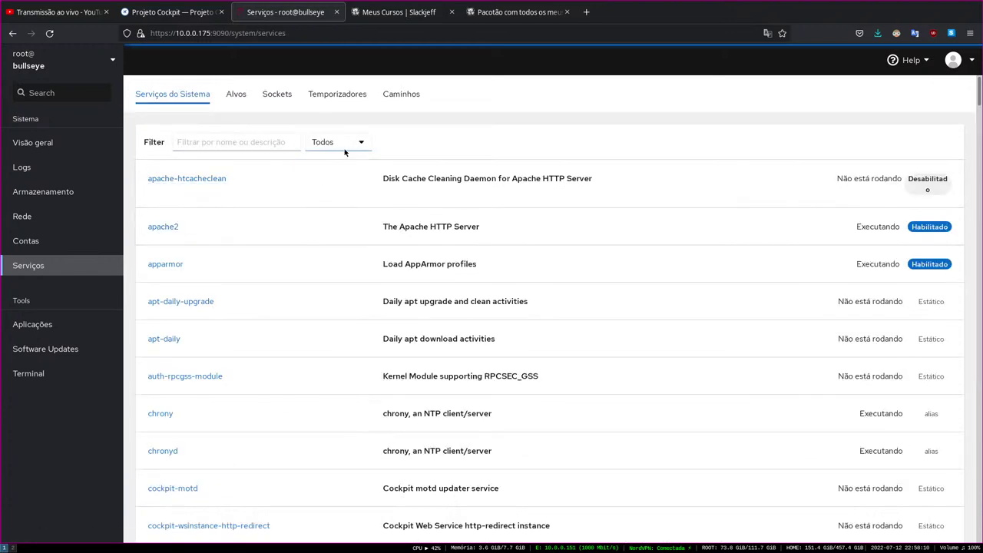
left_click(343, 143)
left_click(342, 196)
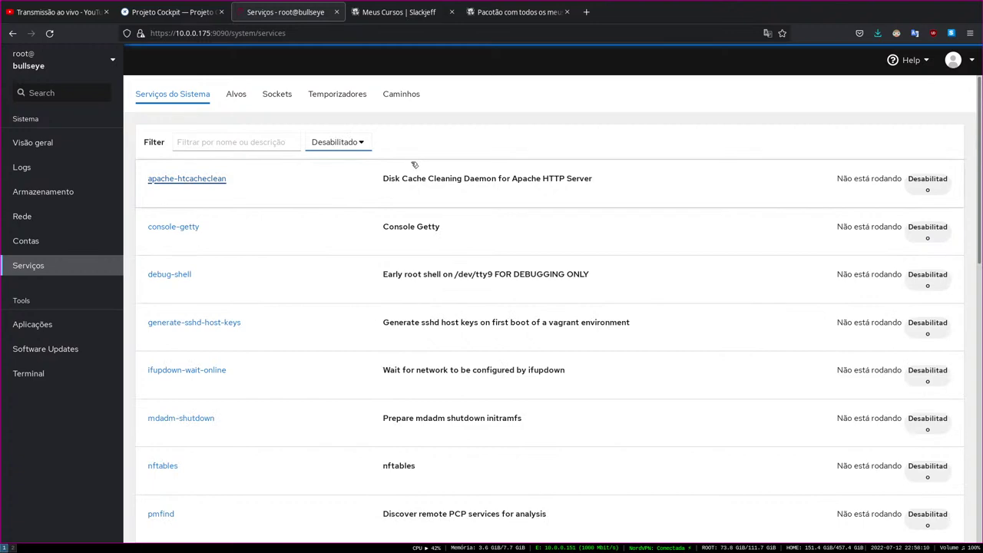
scroll(907, 197, "down", 3)
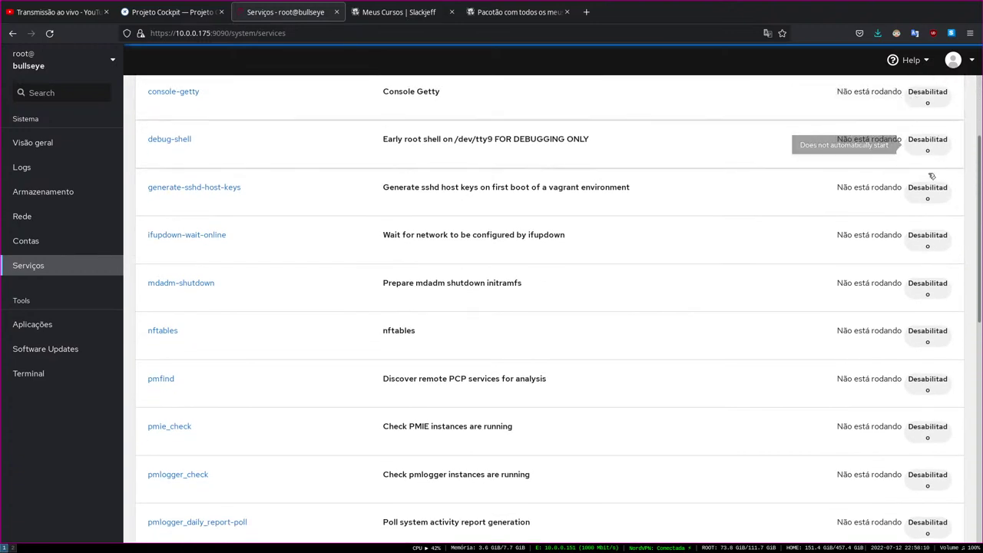
scroll(909, 295, "down", 5)
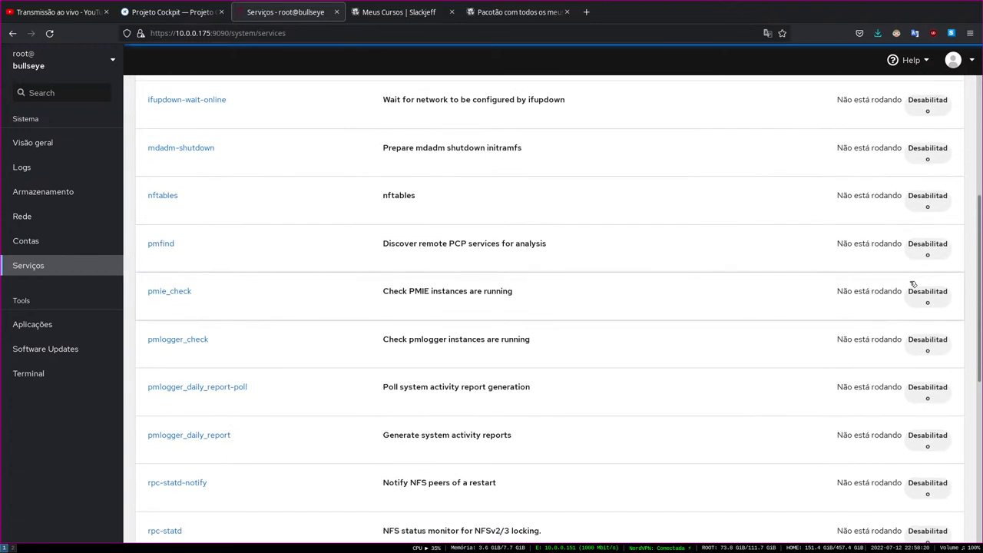
scroll(900, 278, "down", 2)
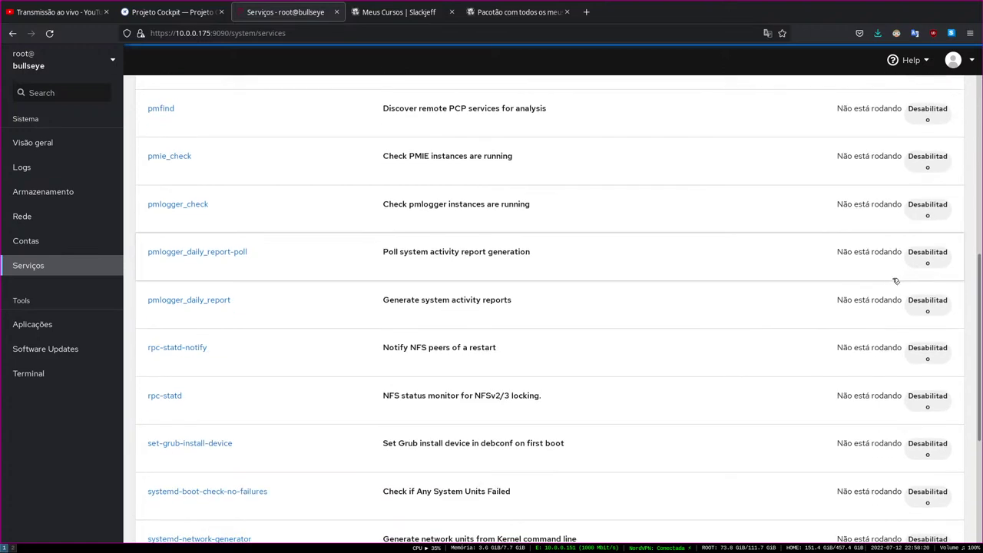
scroll(899, 280, "down", 4)
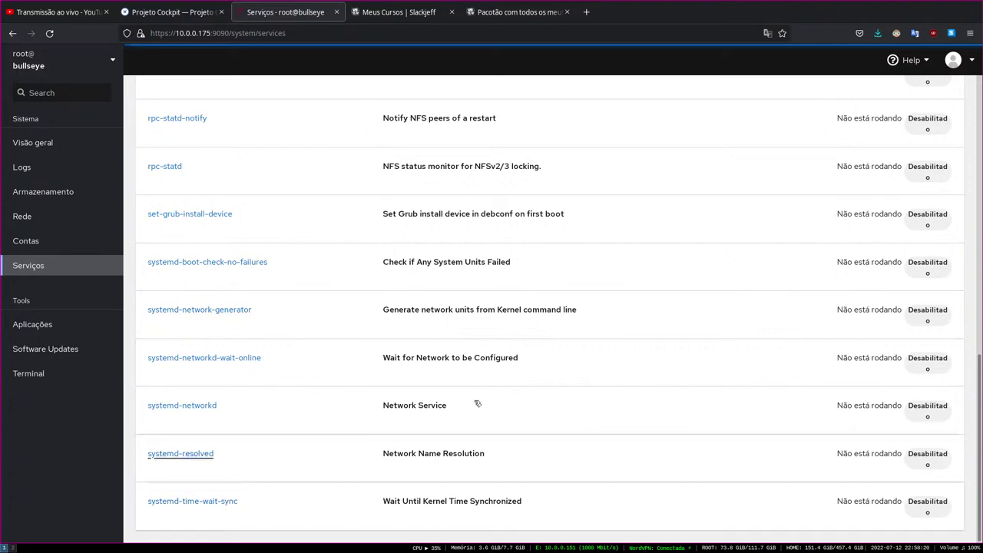
scroll(313, 384, "up", 10)
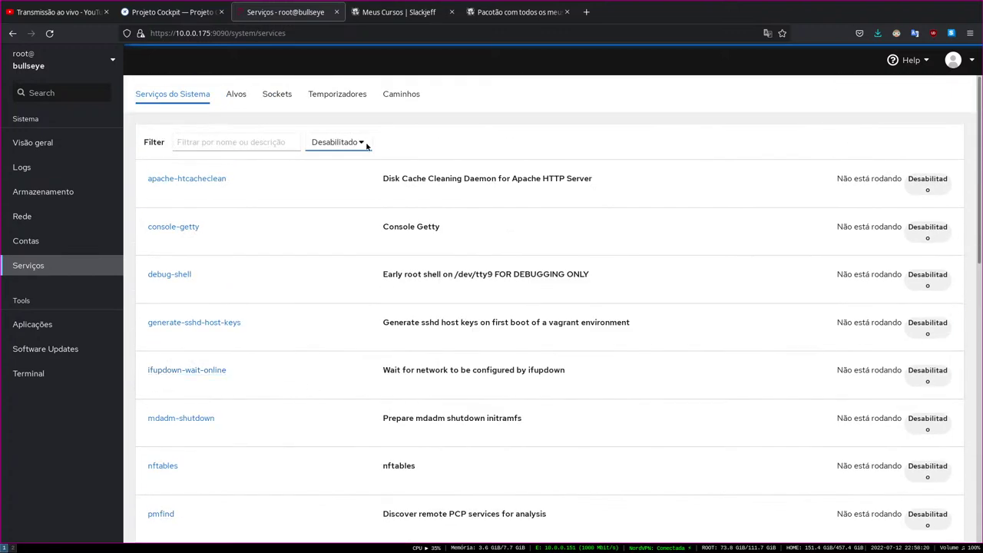
Filter the services to Estático, inspect the apt-daily-upgrade service's details, and return to the list
left_click(337, 142)
left_click(326, 211)
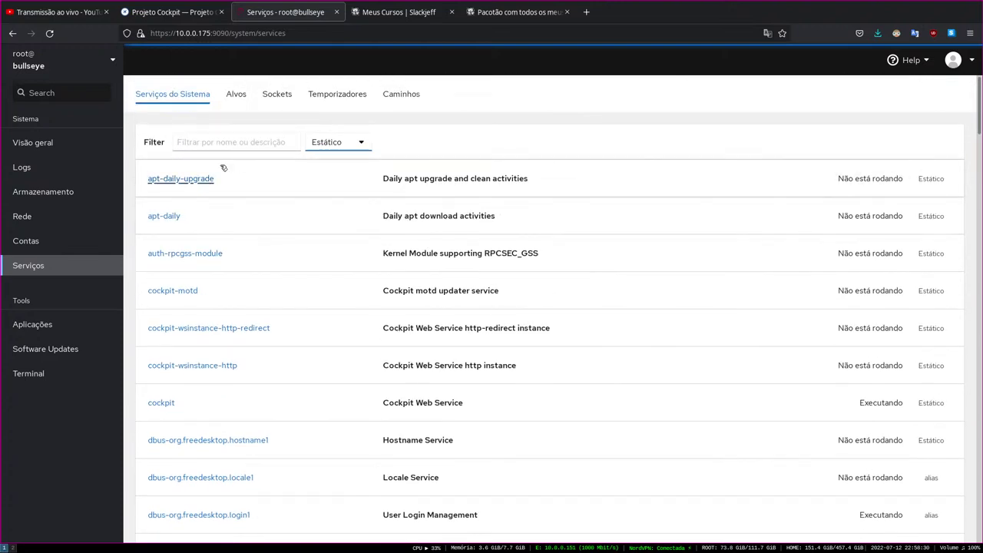
left_click(241, 181)
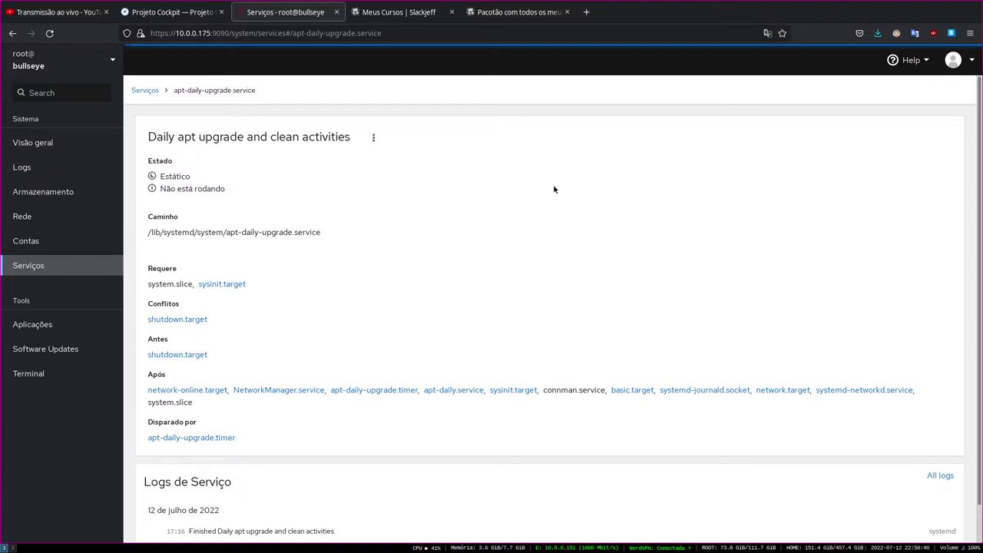
left_click(143, 90)
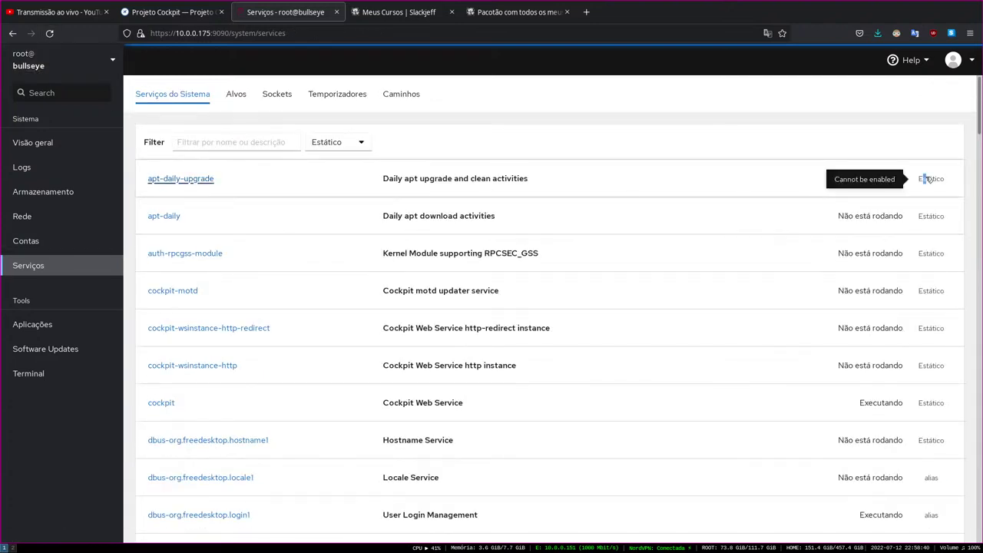
Reset the system services filter to Todos and look through the start of the full services list
left_click(354, 146)
left_click(343, 167)
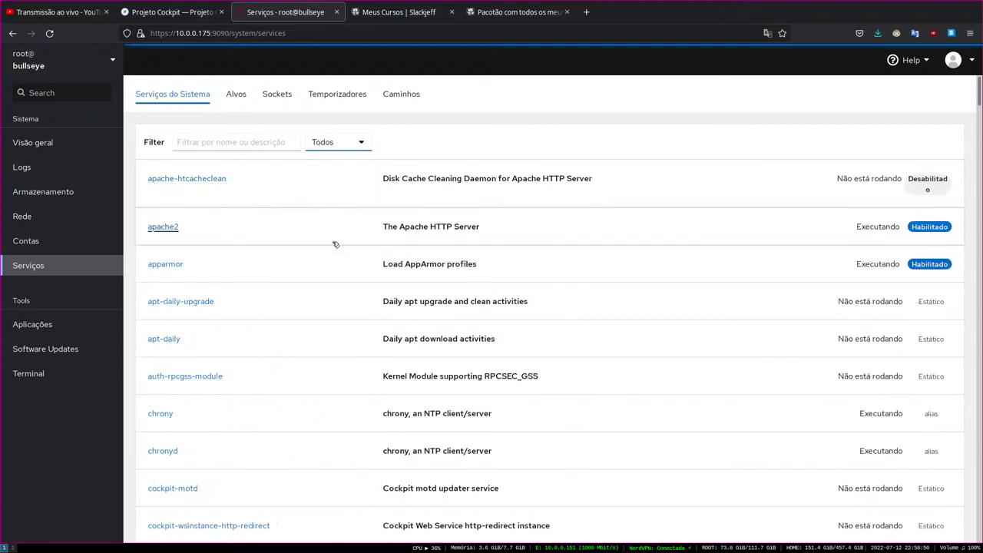
left_click(323, 145)
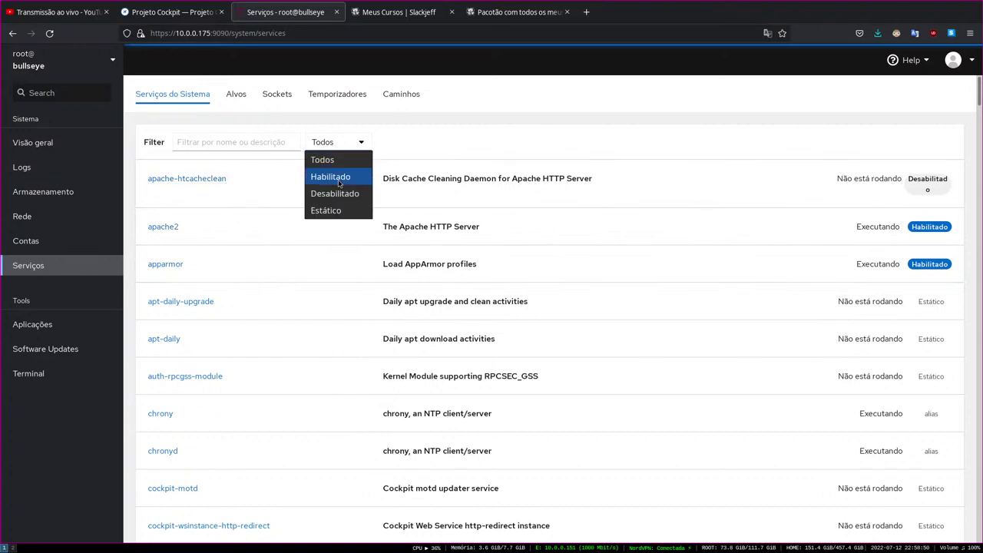
left_click(335, 161)
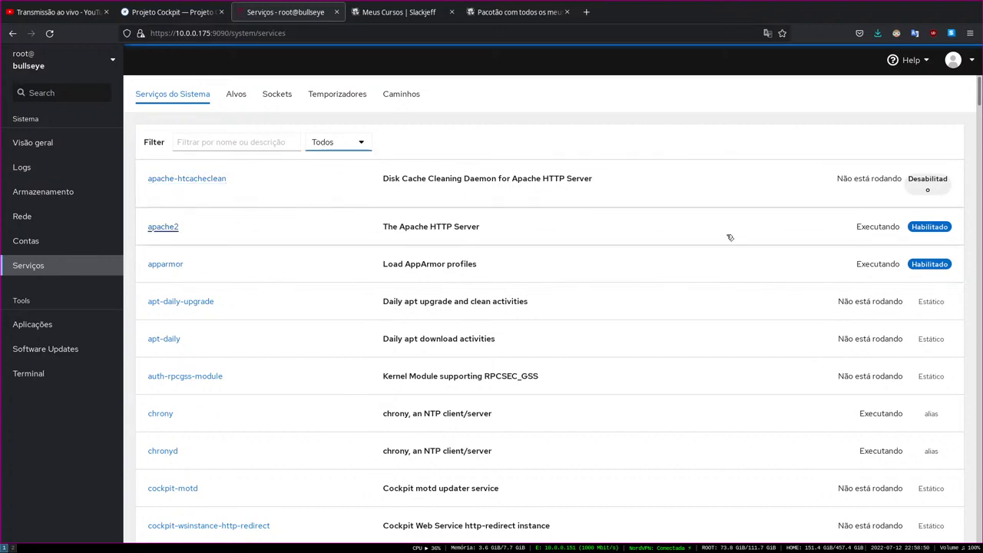
scroll(549, 248, "down", 3)
scroll(549, 247, "up", 1)
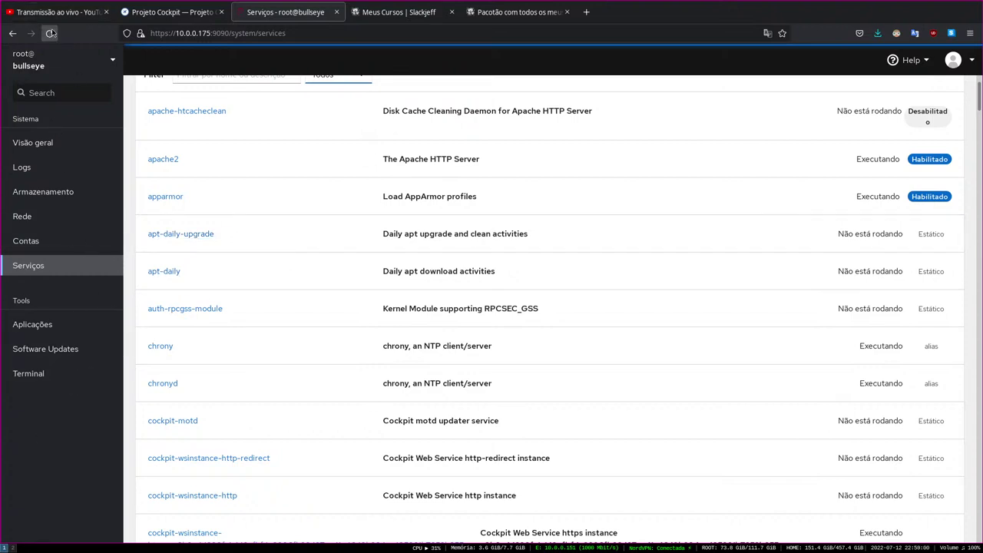
Switch to the backup host and view its Aplicações page
left_click(100, 60)
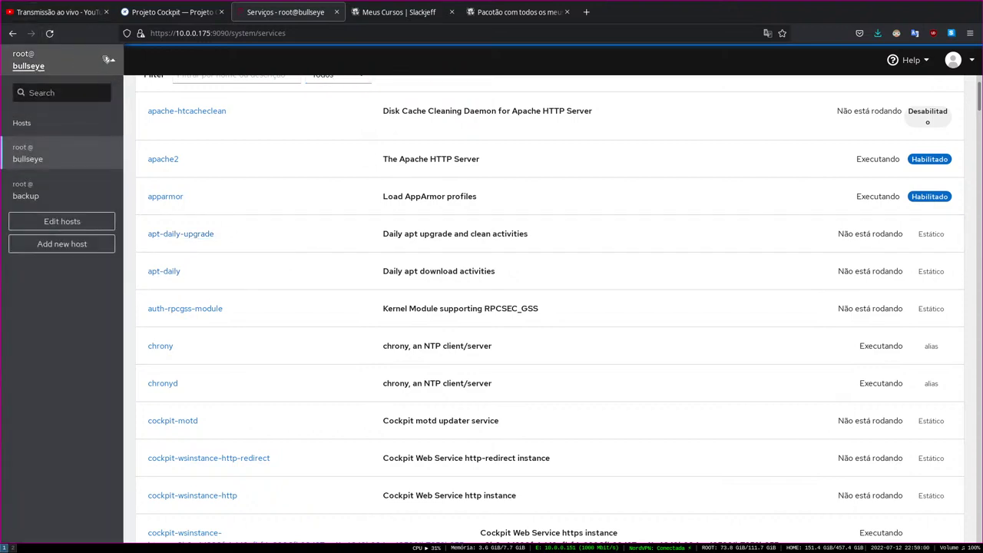
left_click(39, 197)
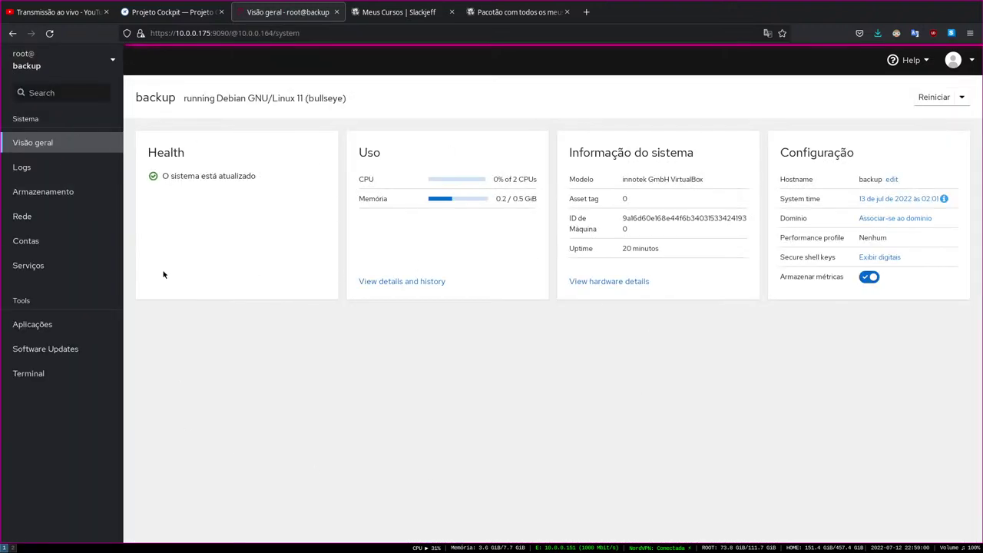
left_click(42, 324)
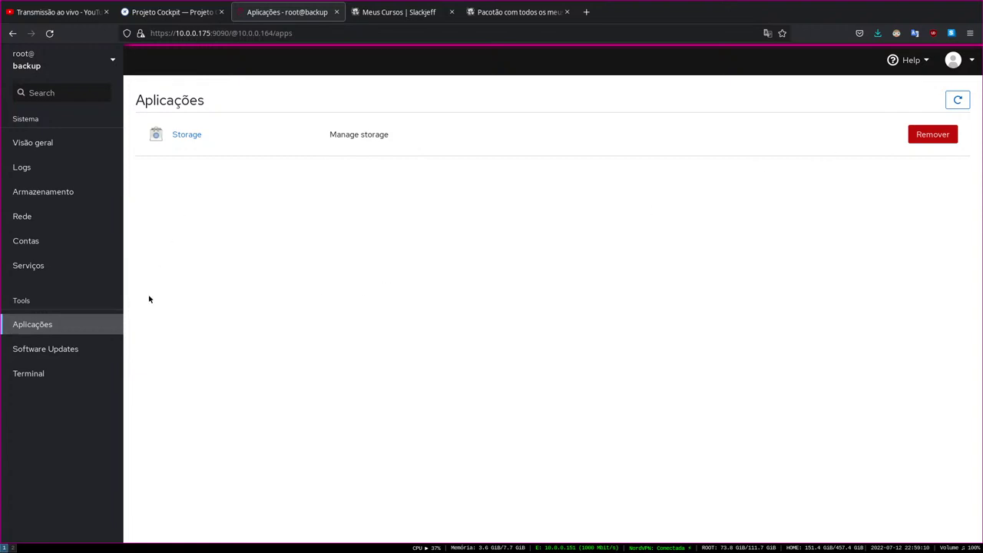
left_click(69, 349)
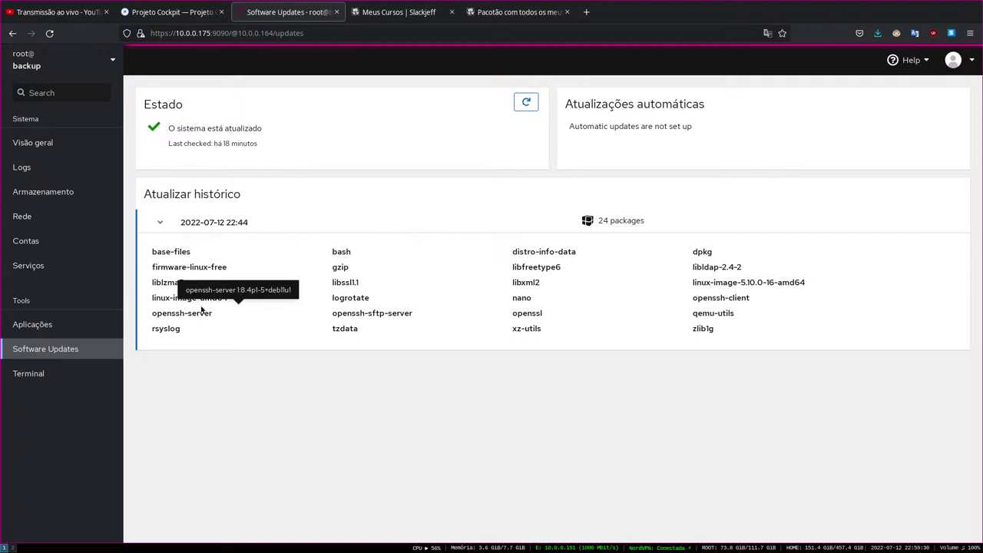
left_click(161, 222)
left_click(162, 223)
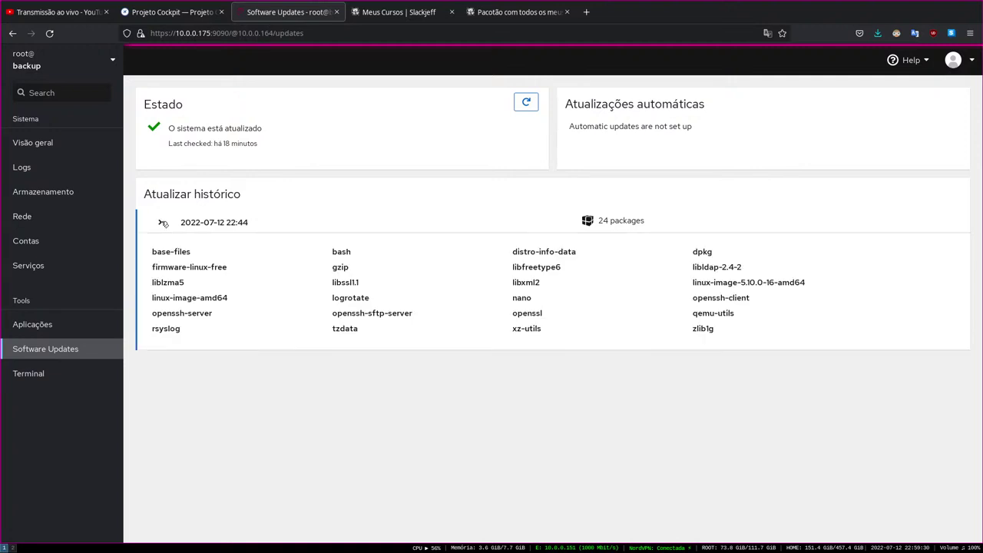
left_click(161, 223)
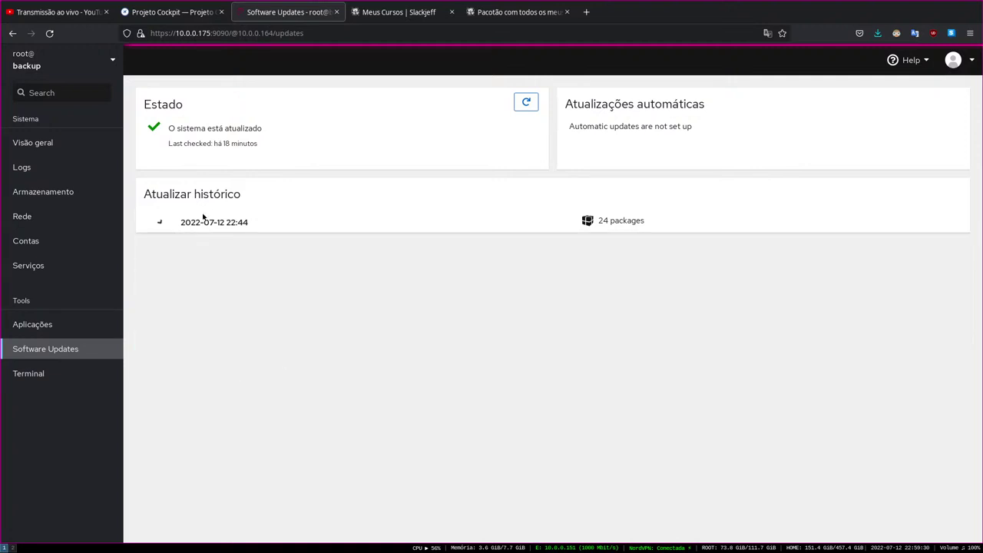
left_click_drag(252, 223, 180, 223)
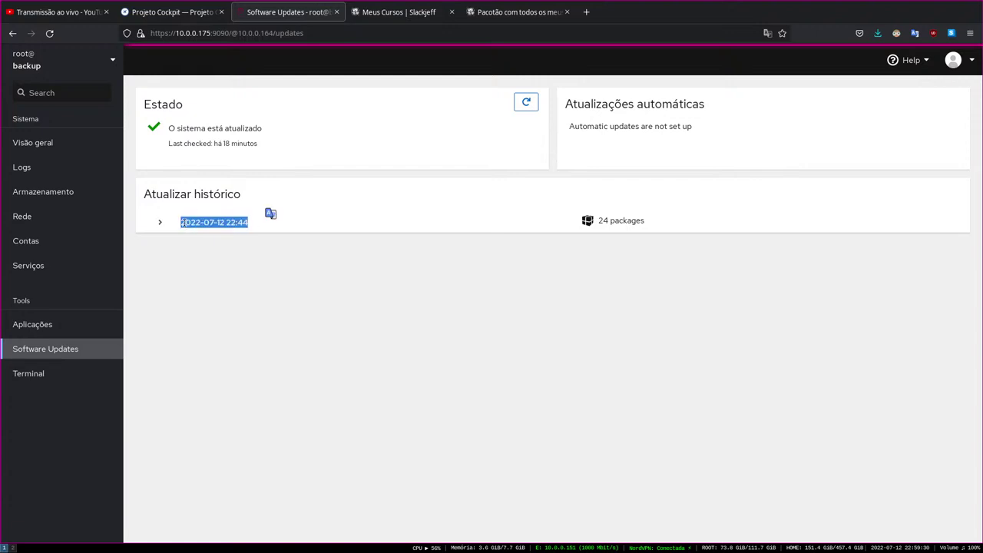
left_click(158, 224)
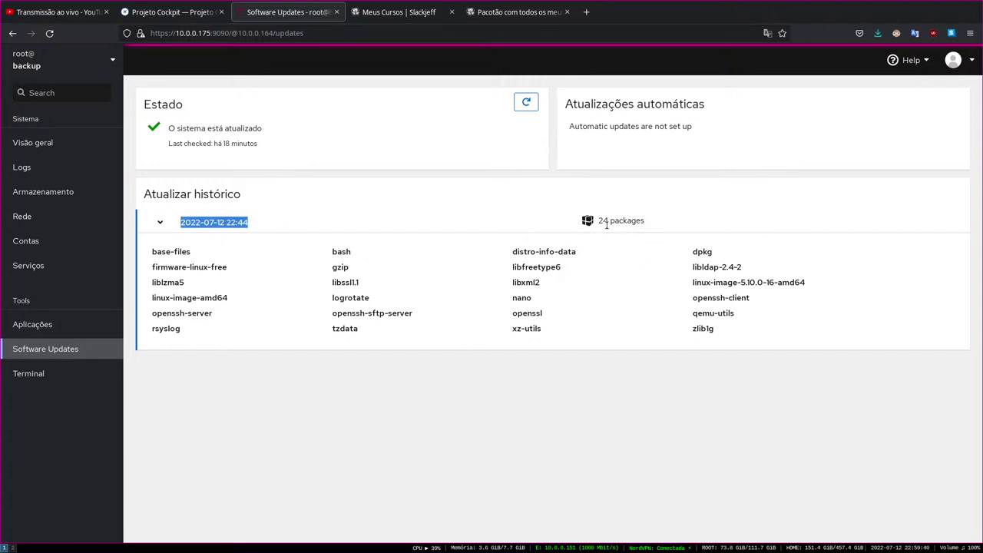
left_click_drag(595, 221, 644, 220)
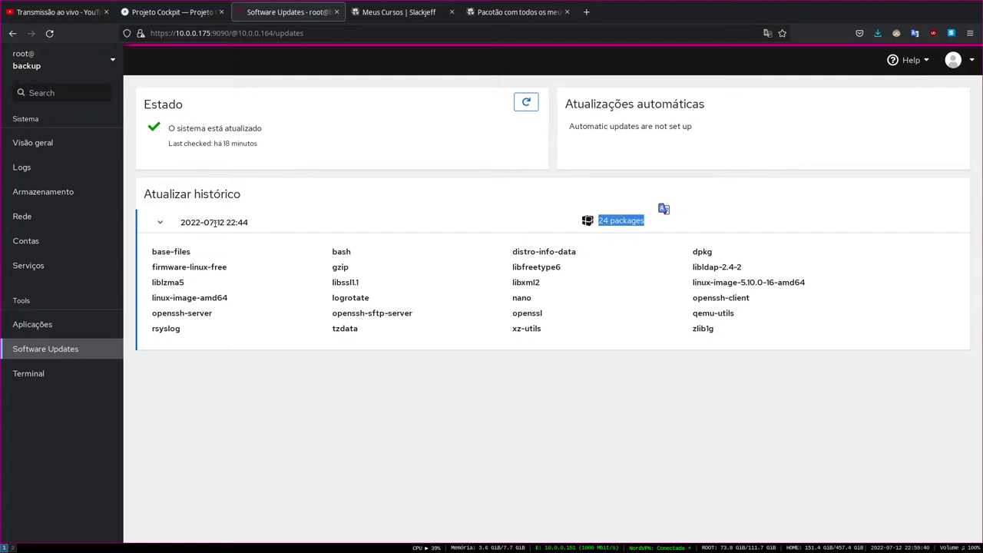
left_click_drag(215, 222, 192, 222)
left_click(160, 222)
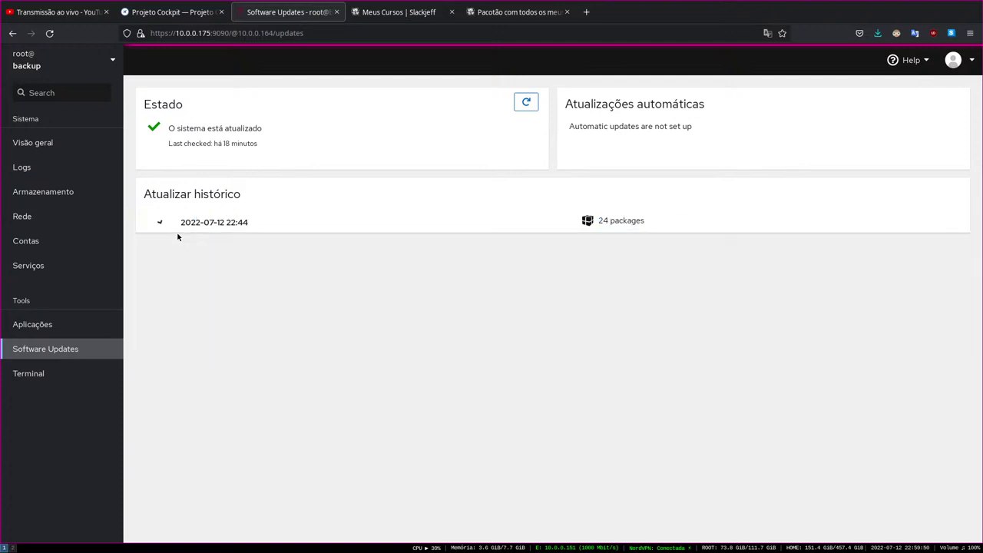
left_click(161, 222)
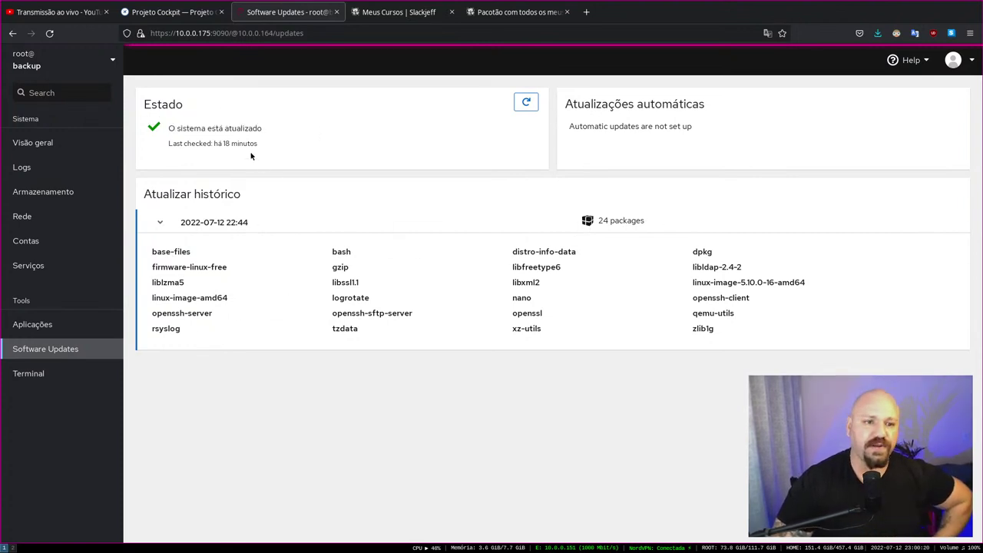
Open the backup host's Terminal and run "ls --color"
left_click(69, 373)
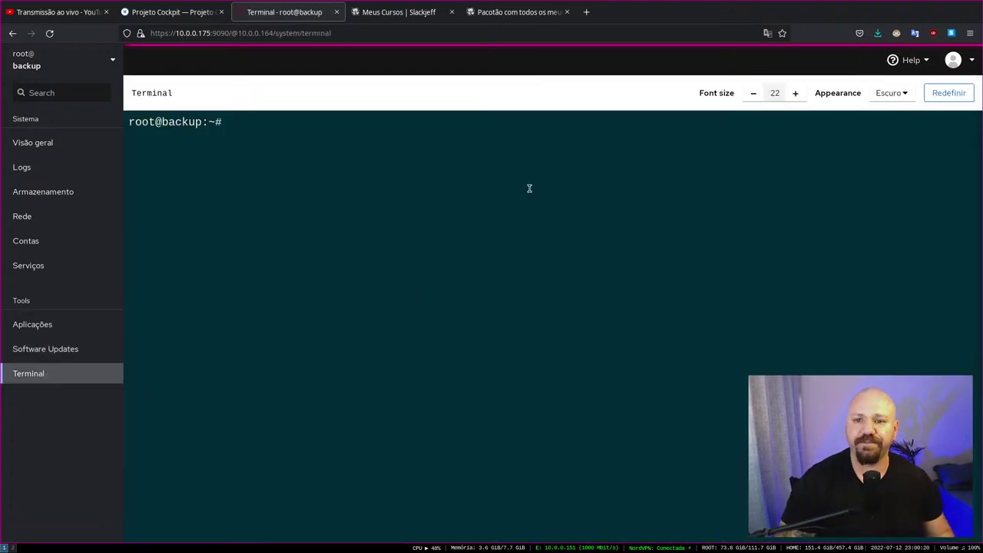
key("Return")
key("Return")
type("ls --color")
key("Return")
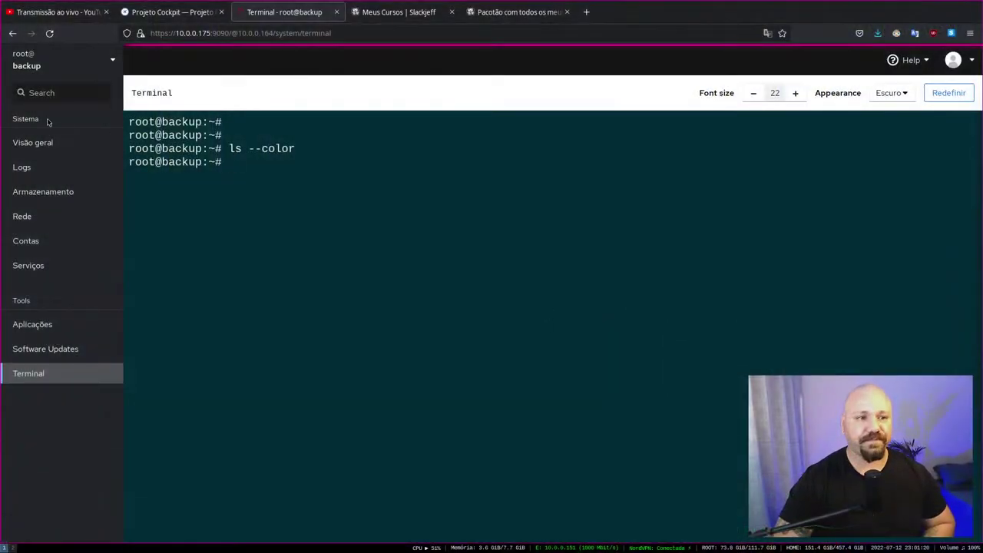
Leave the terminal for the backup host's overview, switch to the bullseye host and show its Visão geral page
left_click(37, 141)
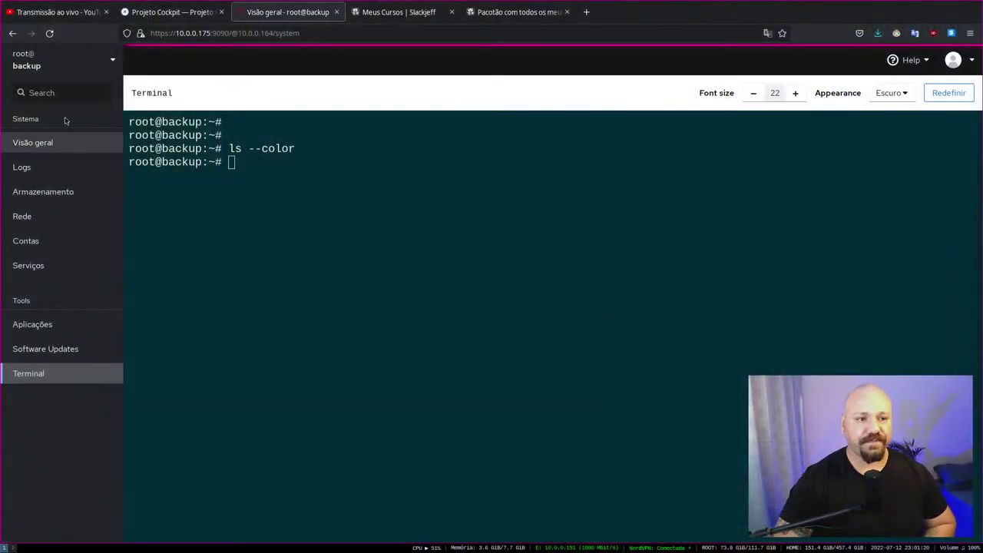
left_click(96, 60)
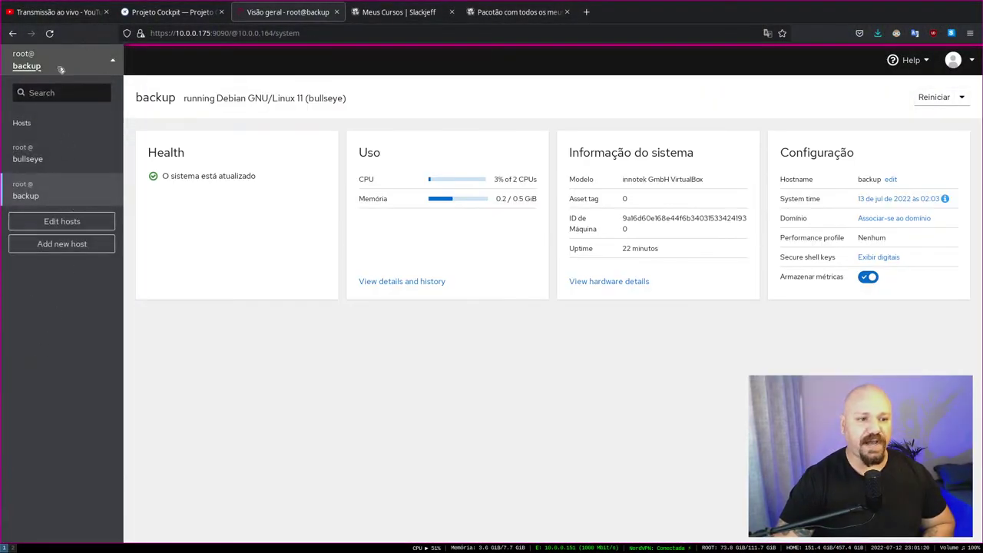
left_click(61, 159)
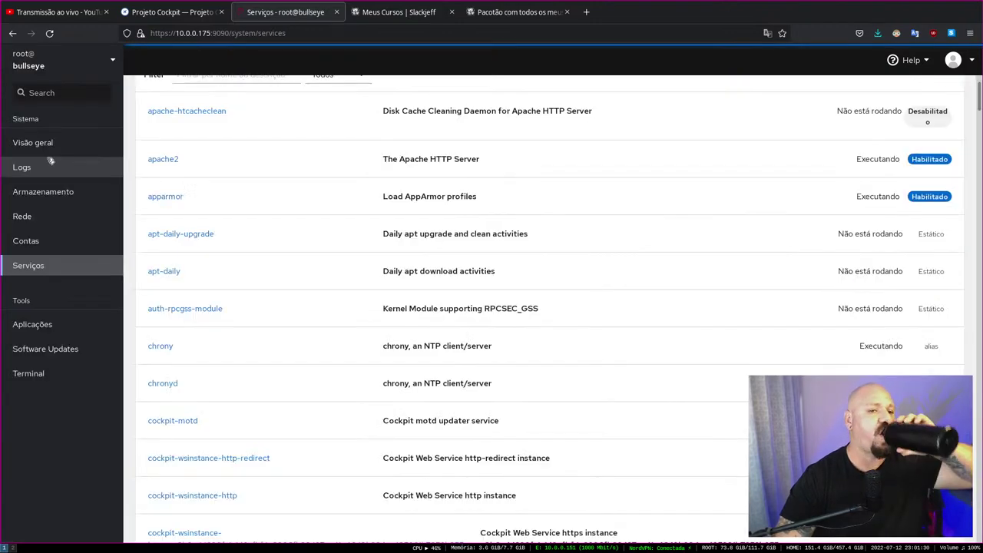
left_click(33, 142)
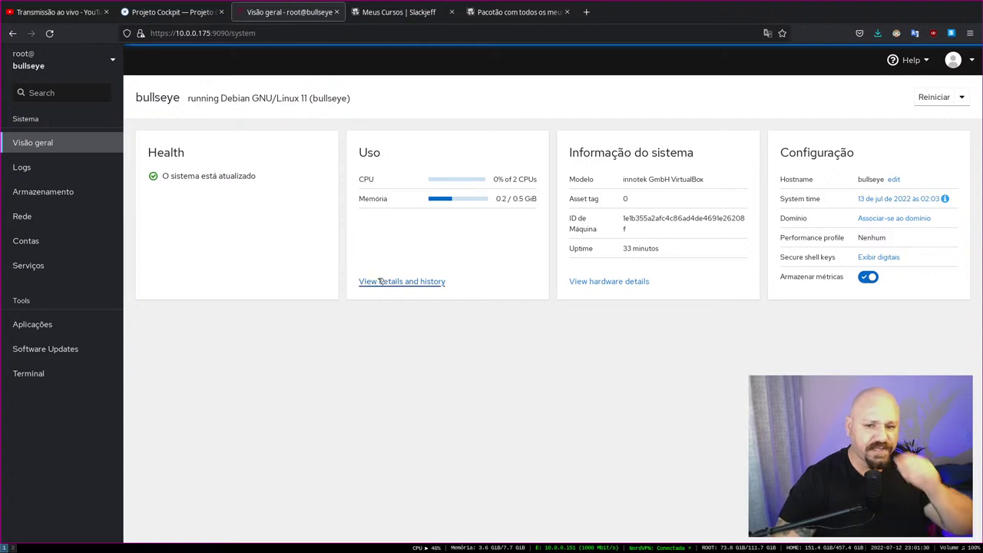
Open bullseye's usage details and history, go to the oldest hourly metrics and load earlier data
left_click(436, 281)
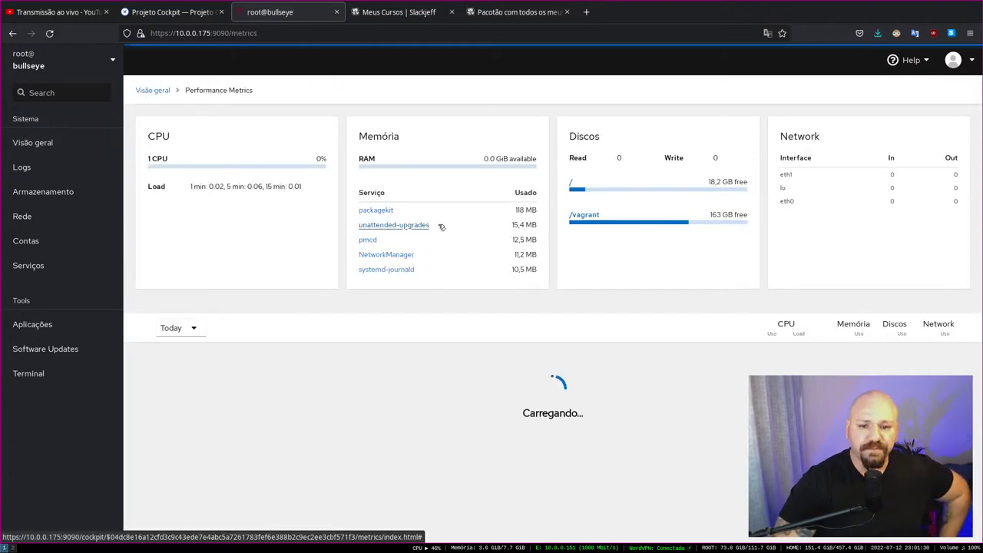
scroll(351, 311, "down", 3)
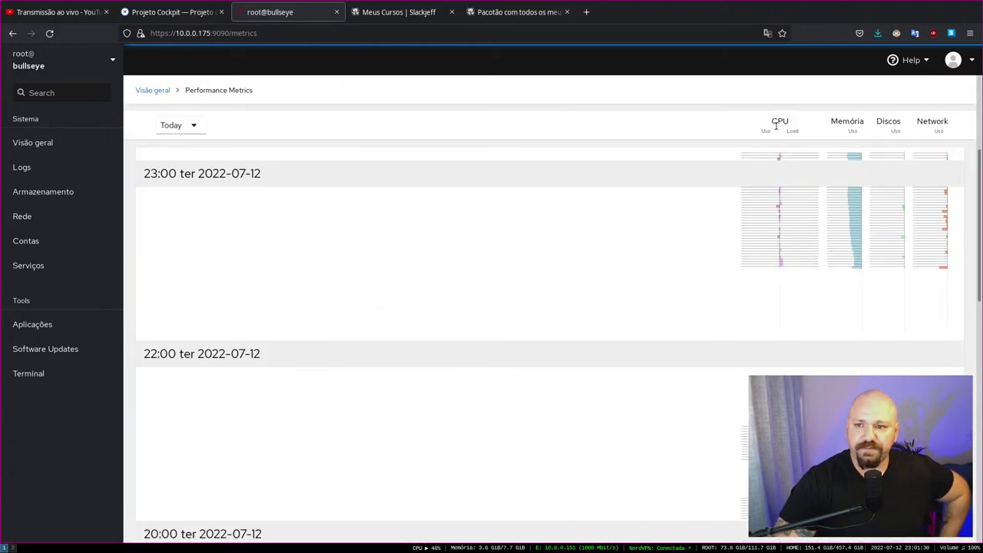
scroll(763, 136, "down", 10)
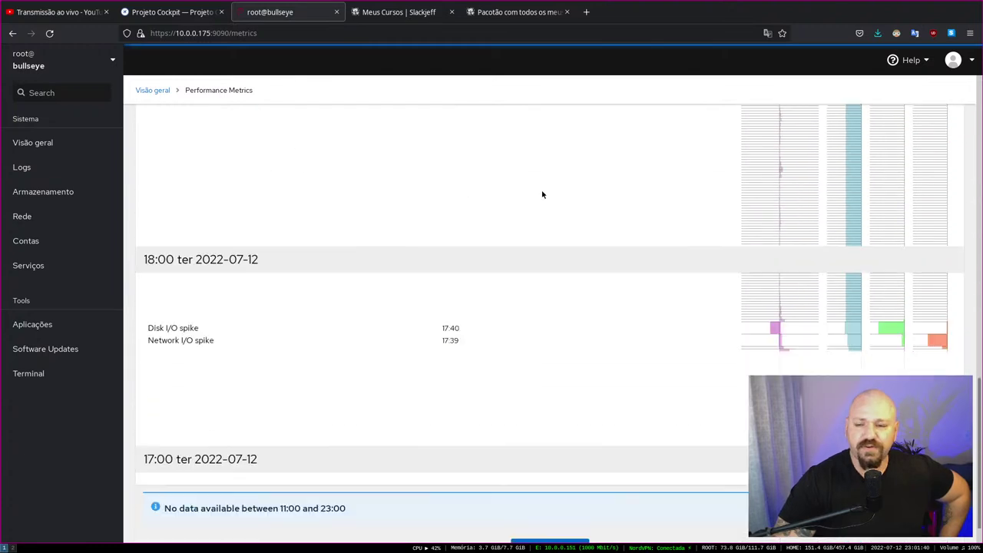
scroll(542, 194, "down", 1)
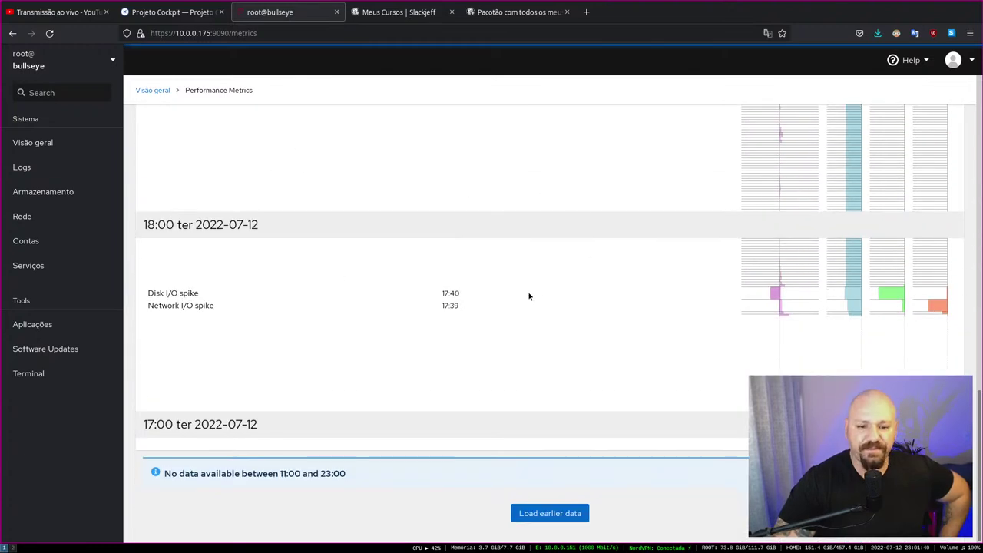
left_click(553, 511)
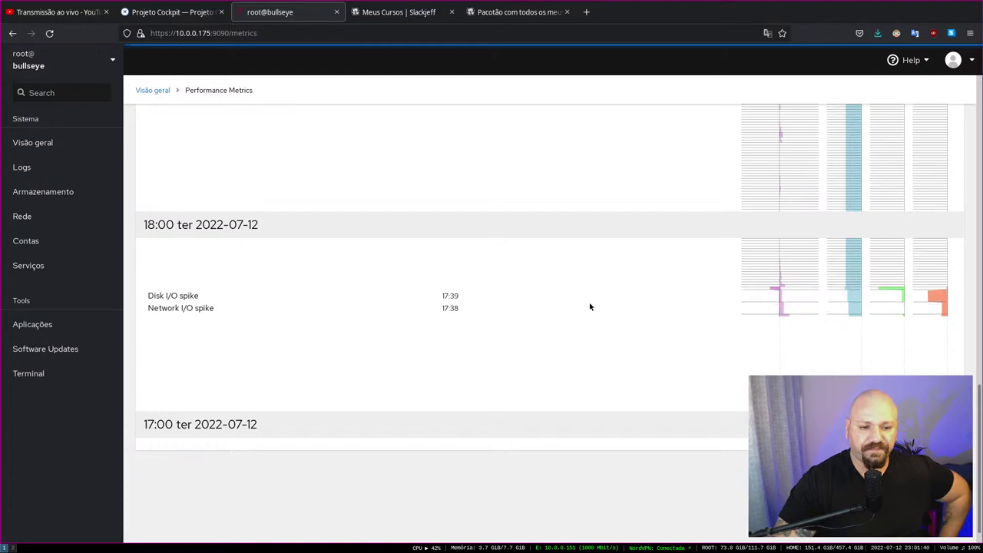
Review the hourly CPU, memory, disk and network graphs, and return to bullseye's Visão geral page
scroll(624, 335, "up", 4)
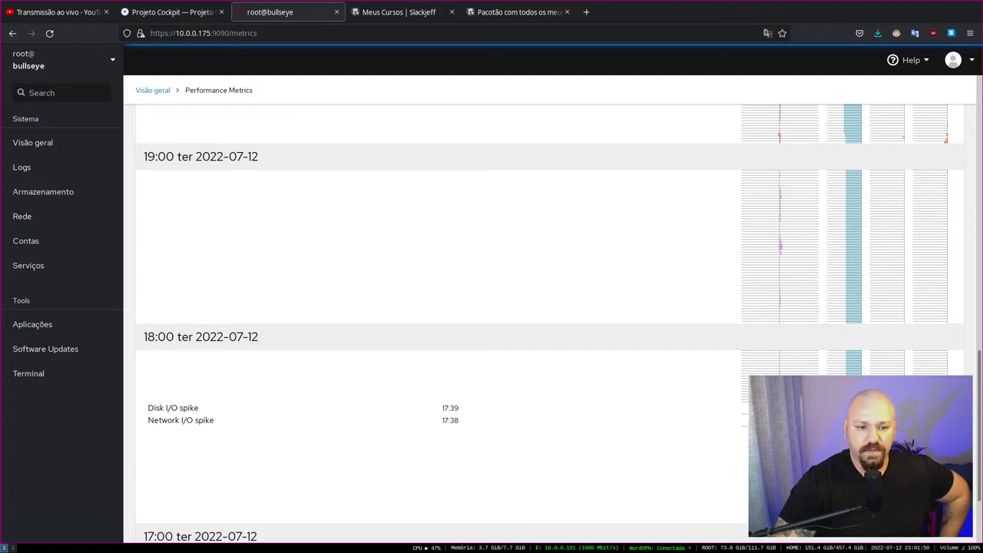
scroll(866, 287, "up", 8)
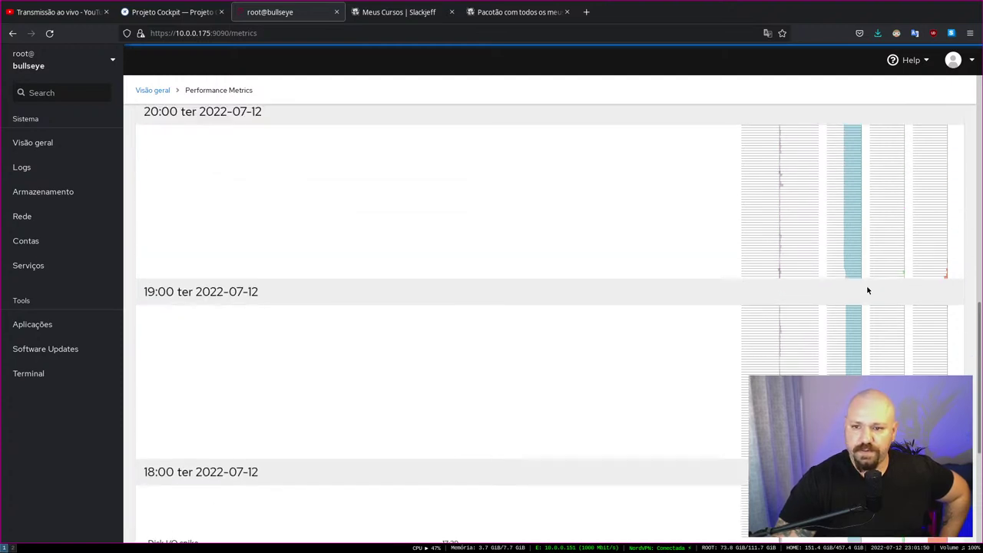
scroll(825, 272, "up", 4)
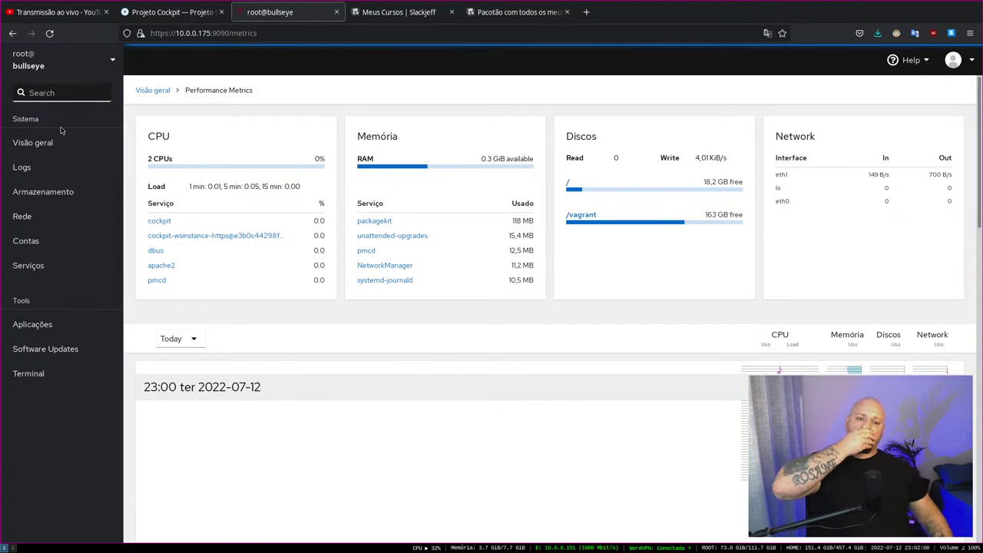
scroll(151, 248, "down", 9)
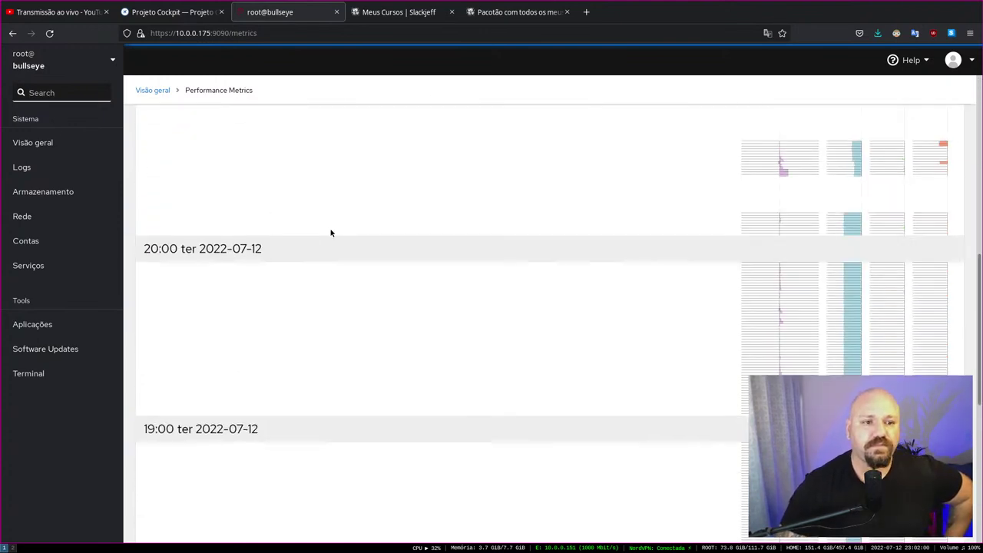
scroll(361, 242, "up", 9)
left_click(44, 143)
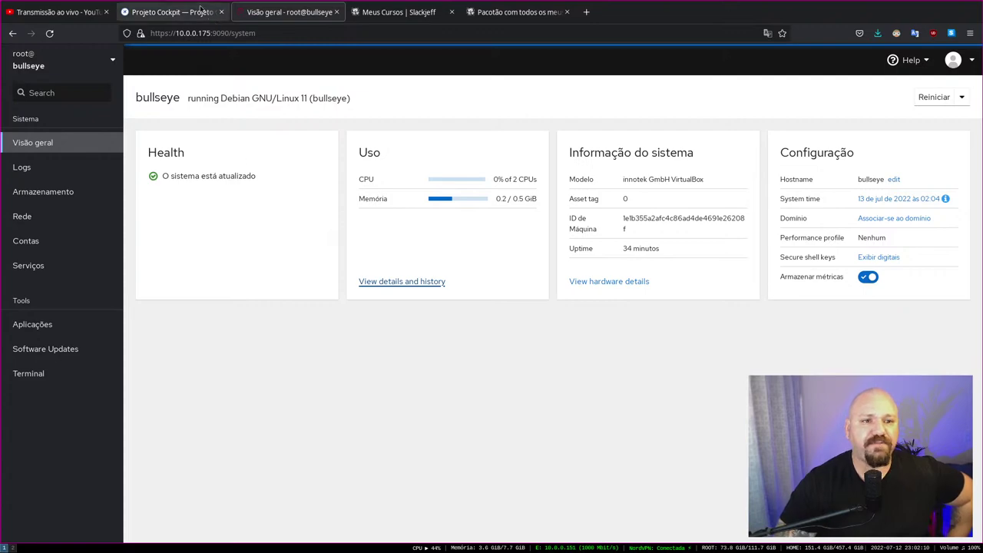
Switch to the Cockpit project website, enlarge its "Dê uma olhada" screenshots and browse through accounts and firewall to the server overview image
left_click(177, 12)
scroll(357, 164, "down", 5)
scroll(358, 164, "up", 1)
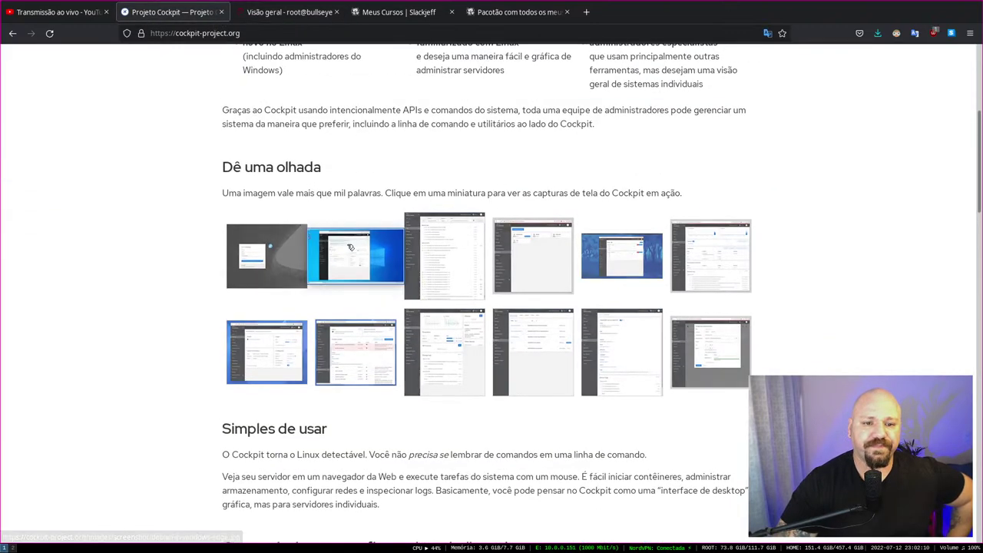
left_click(730, 245)
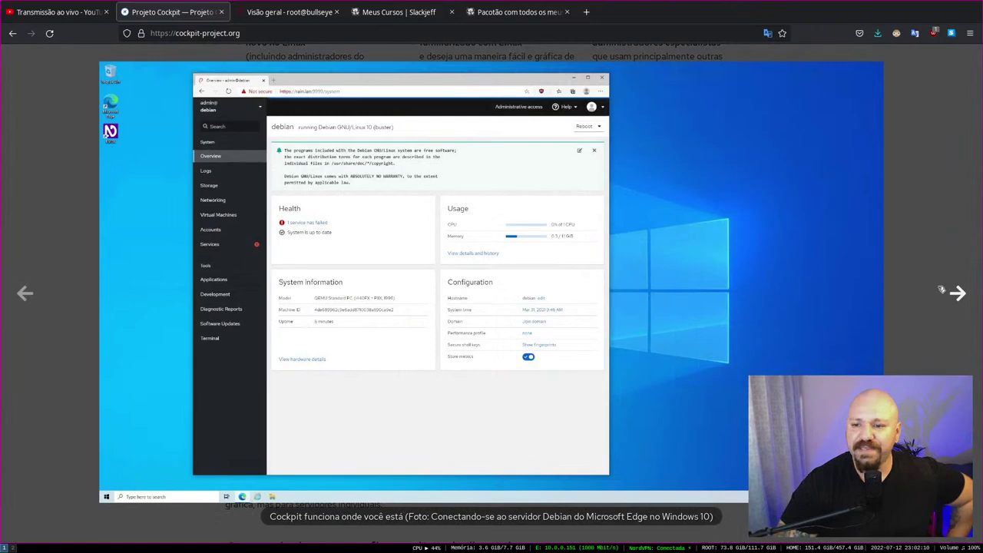
left_click(957, 292)
left_click(958, 292)
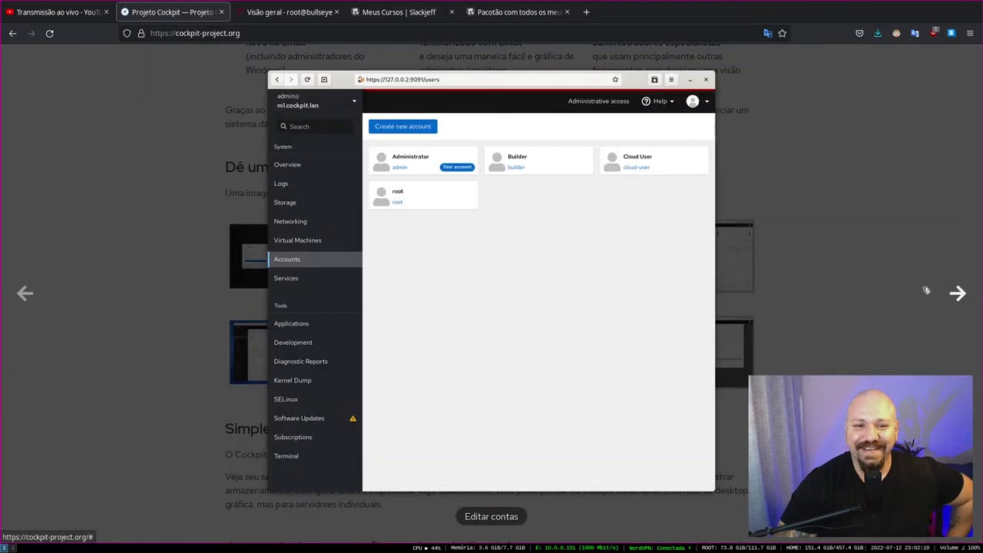
left_click(957, 293)
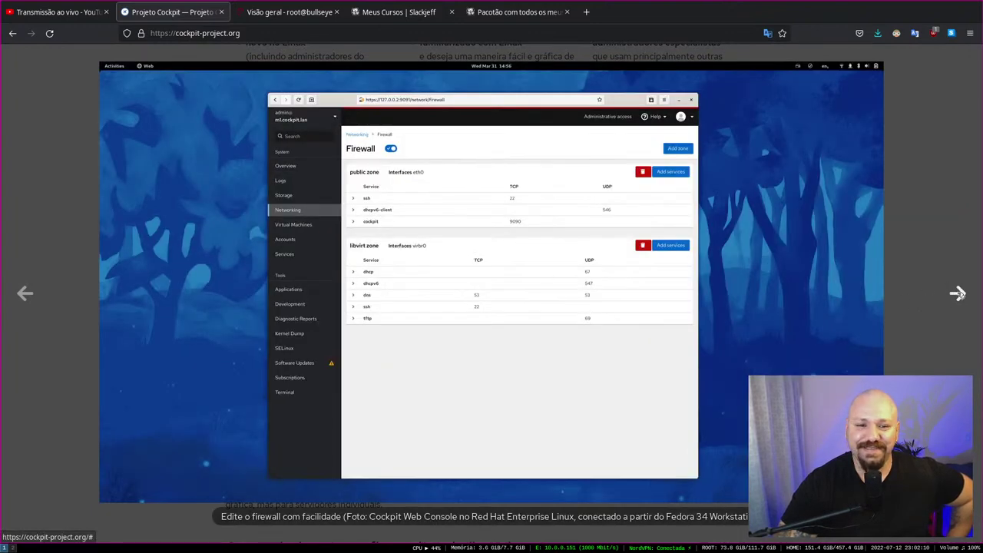
left_click(958, 293)
left_click(958, 293)
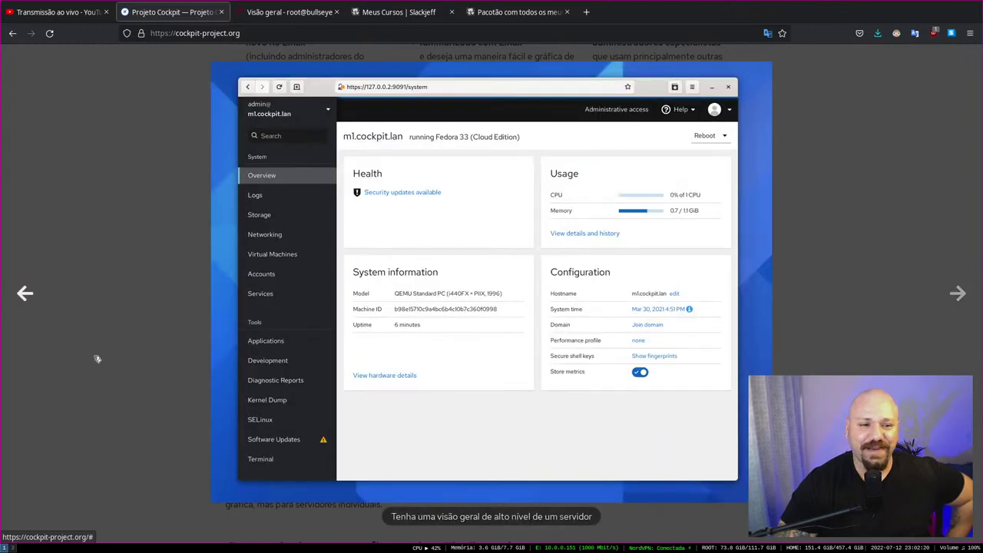
Browse the gallery's software update, storage and virtual machine screenshots, go back to the server overview image and close the gallery
left_click(24, 293)
left_click(949, 296)
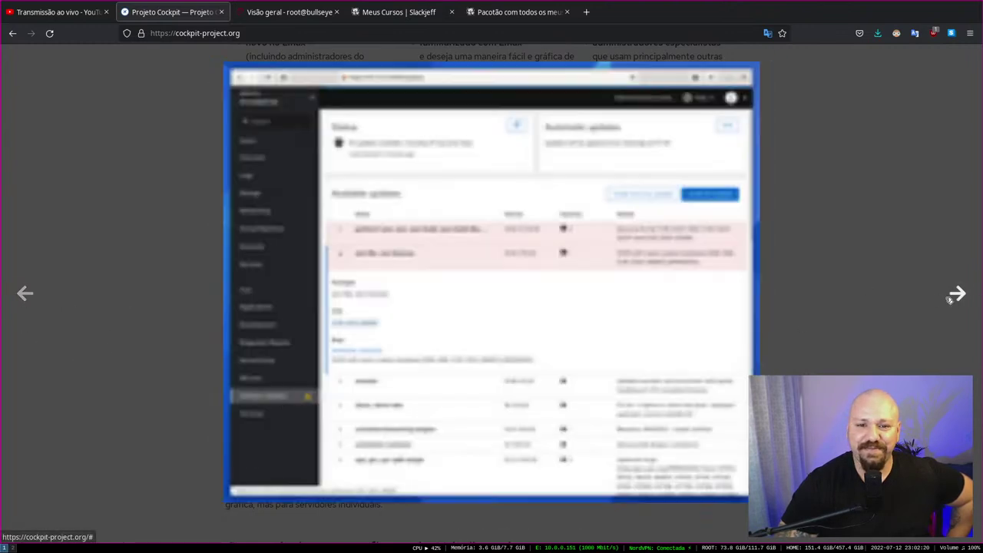
left_click(945, 301)
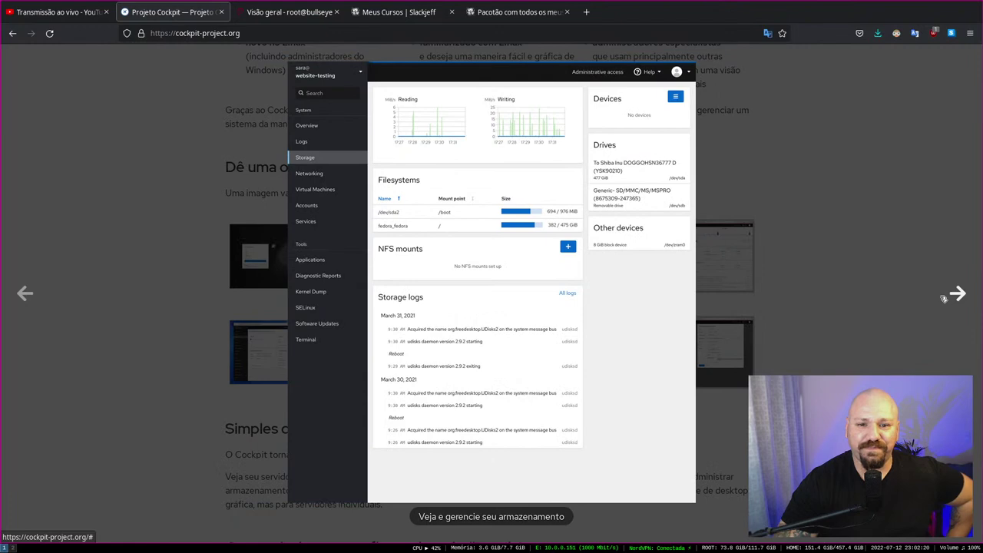
left_click(955, 292)
left_click(955, 292)
left_click(952, 293)
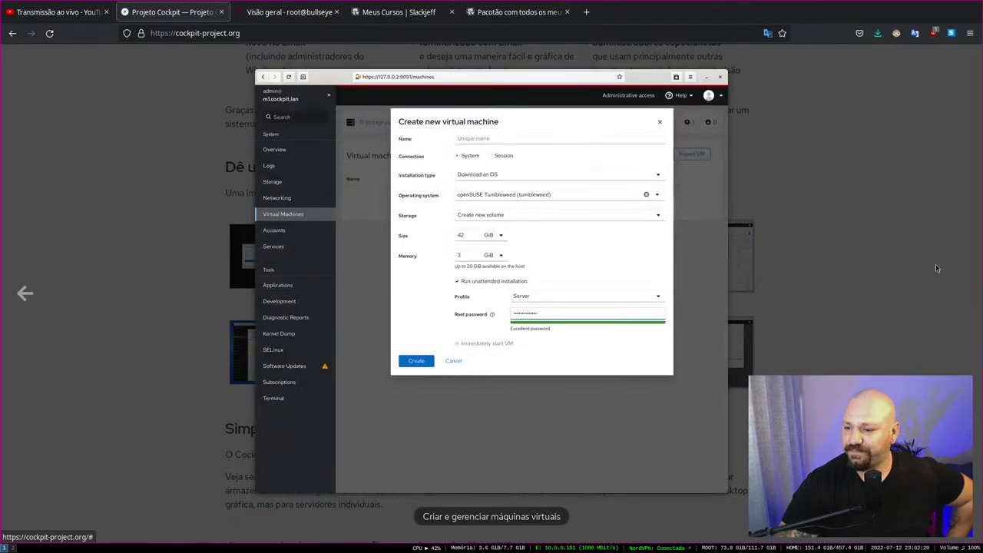
left_click(945, 292)
key("Left")
key("Left")
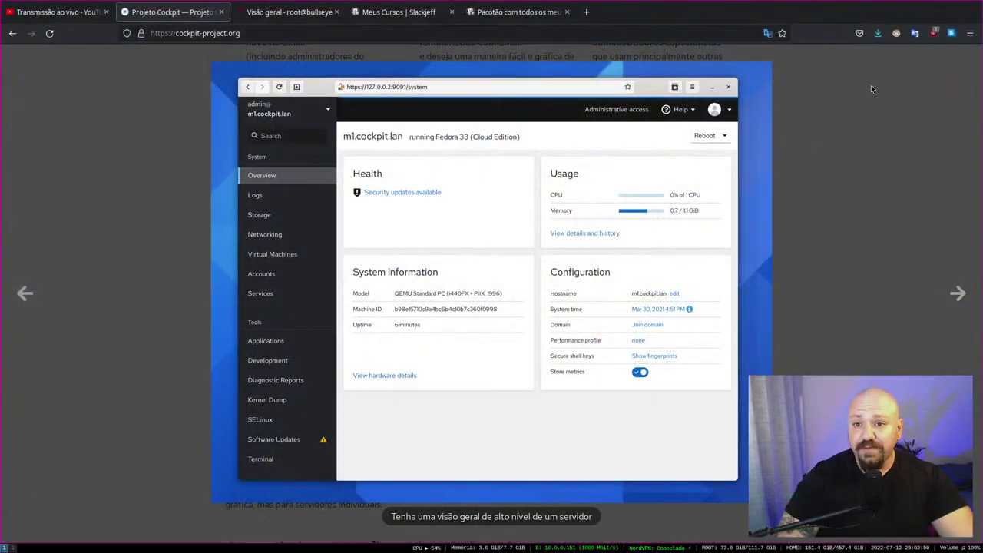
key("Escape")
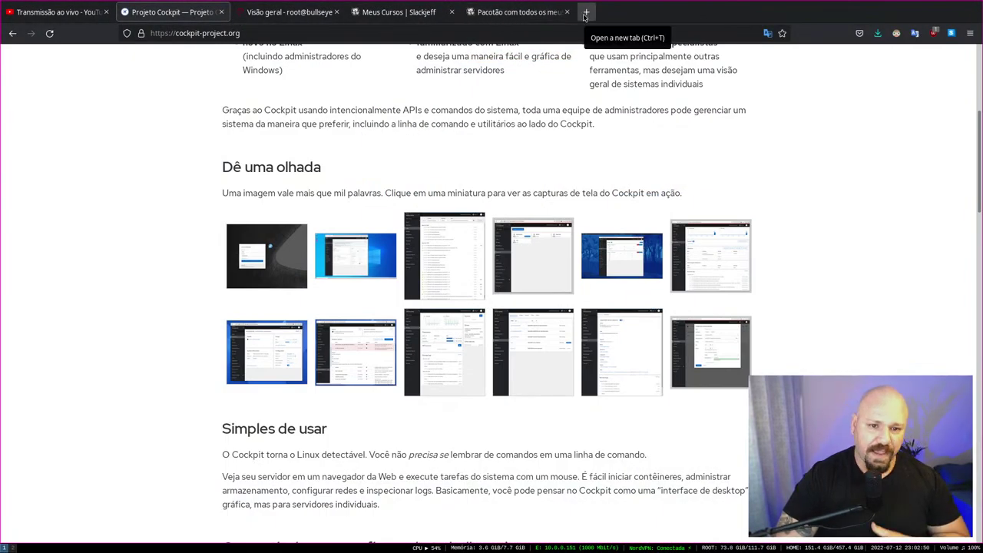
Open github.com/slackjeff/ in a new browser tab
left_click(586, 15)
type("git")
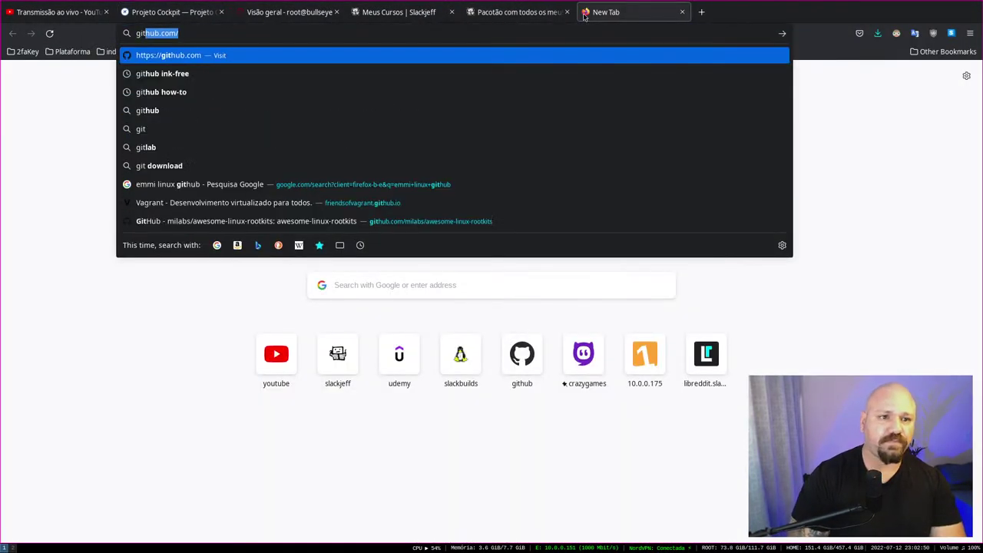
type("hub.com/slackjeff/")
key("Return")
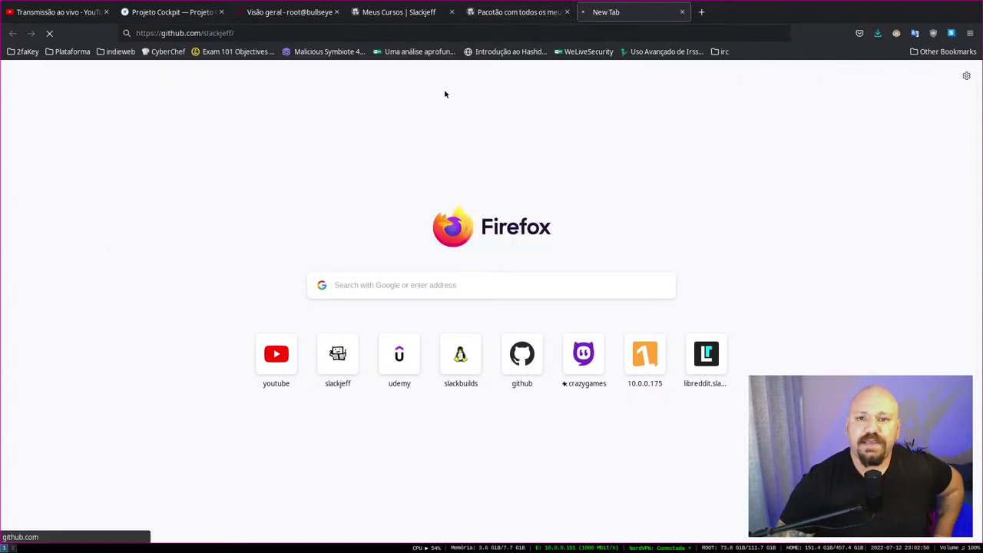